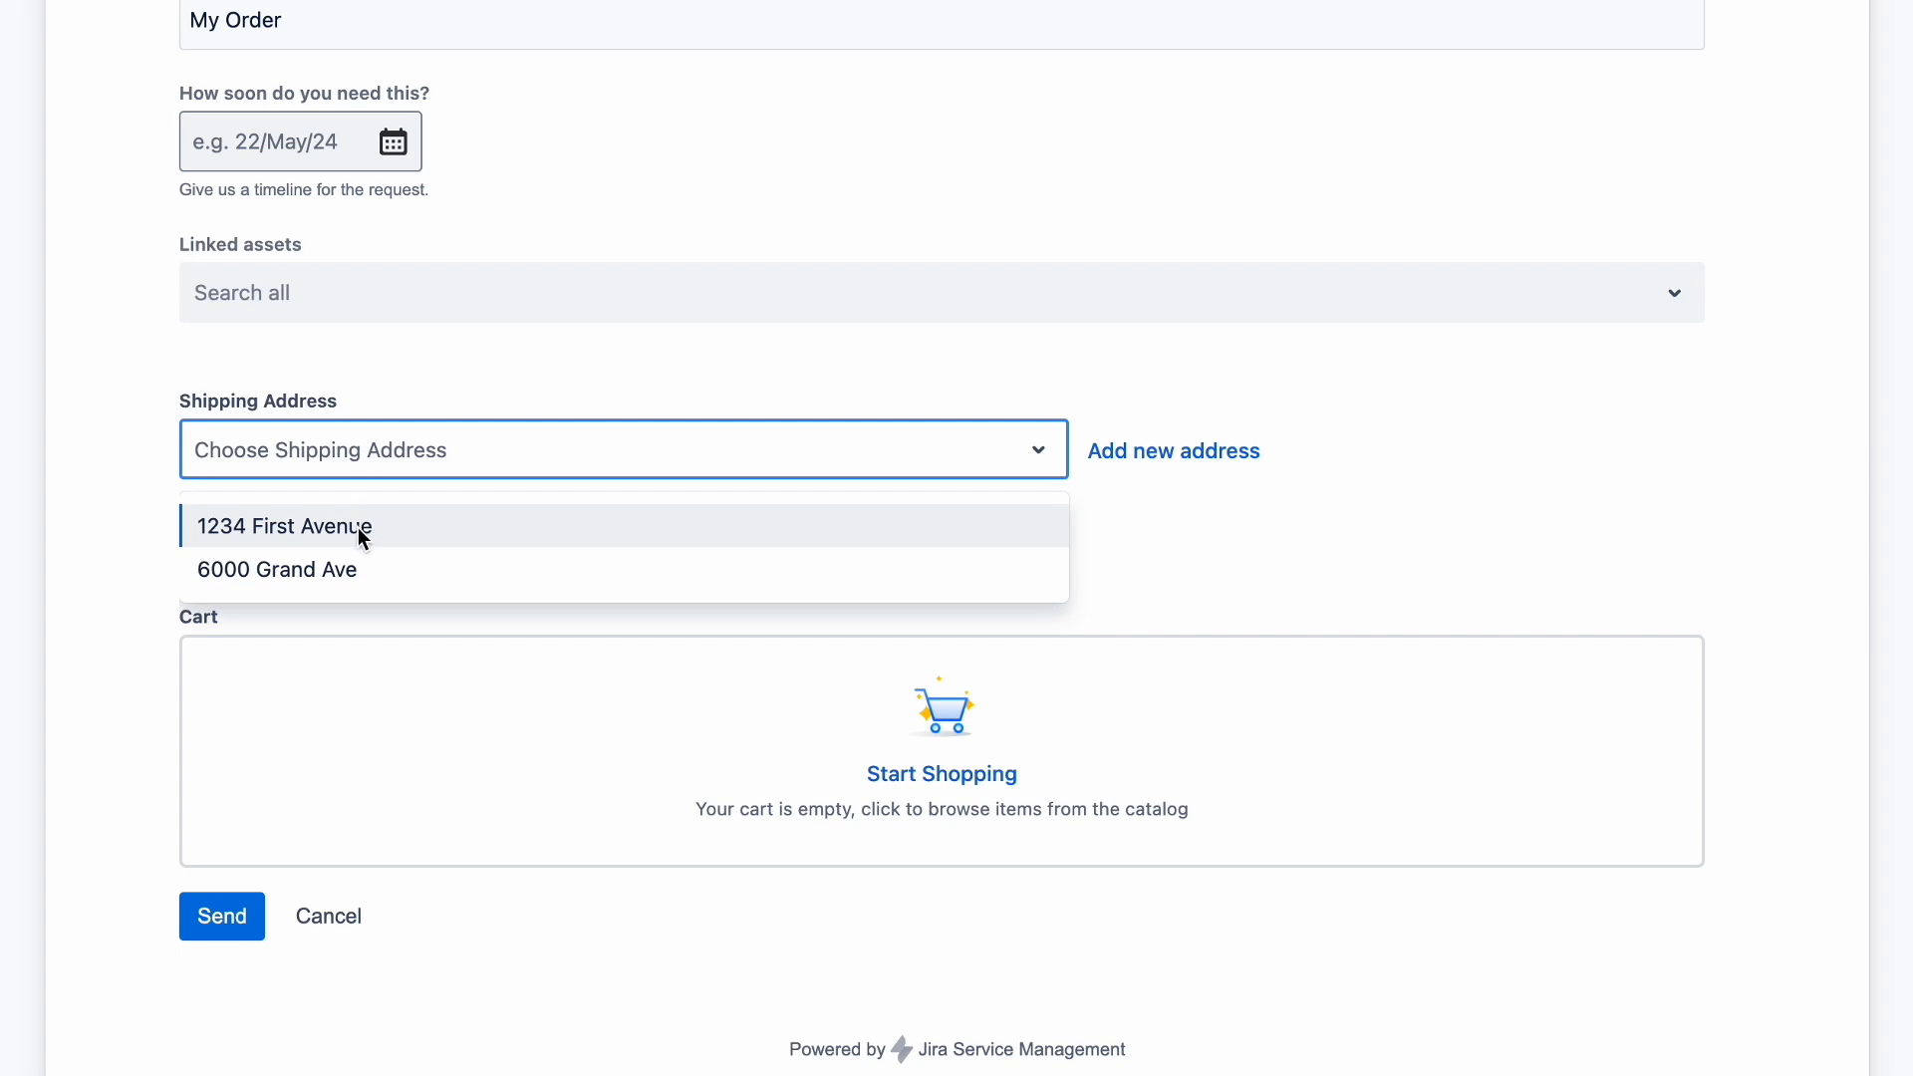
# - Select the first listed shipping address and set the ordering cost center to Information Technology
pyautogui.click(359, 530)
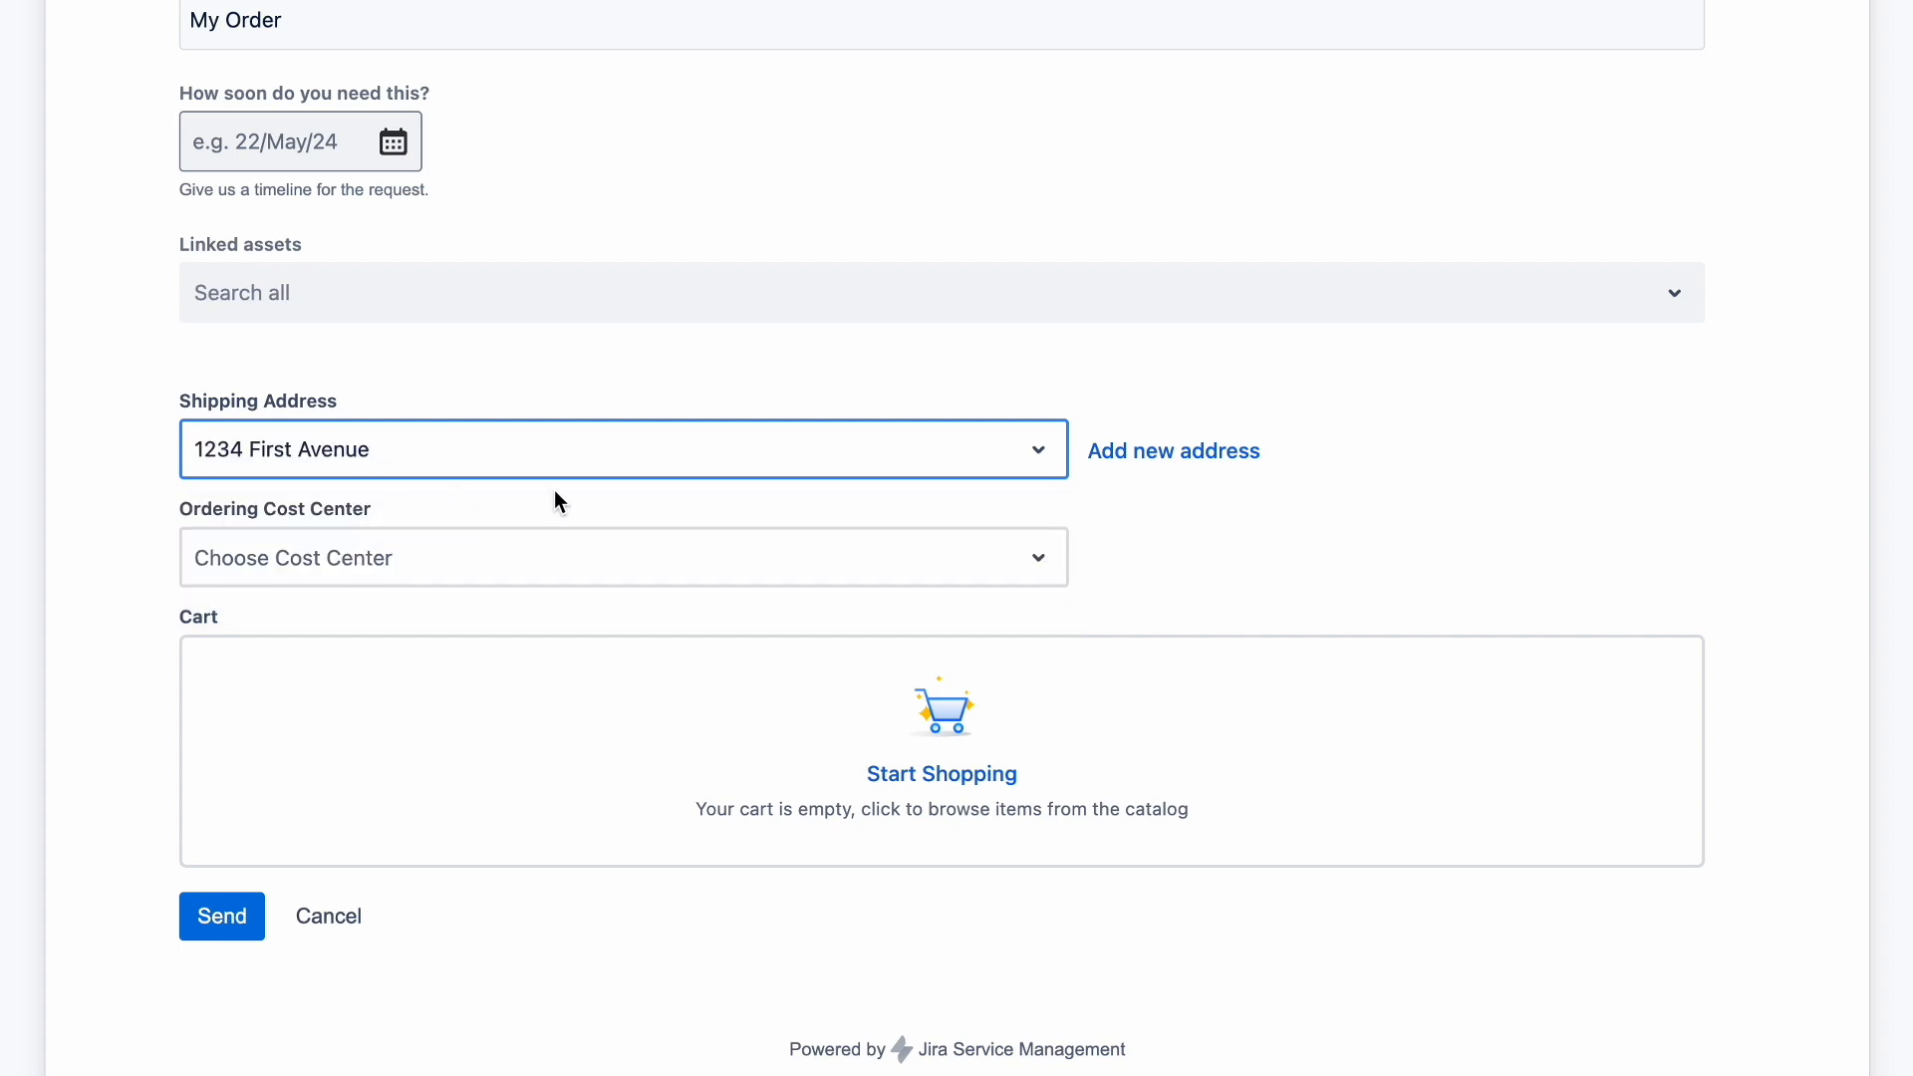
pyautogui.click(555, 570)
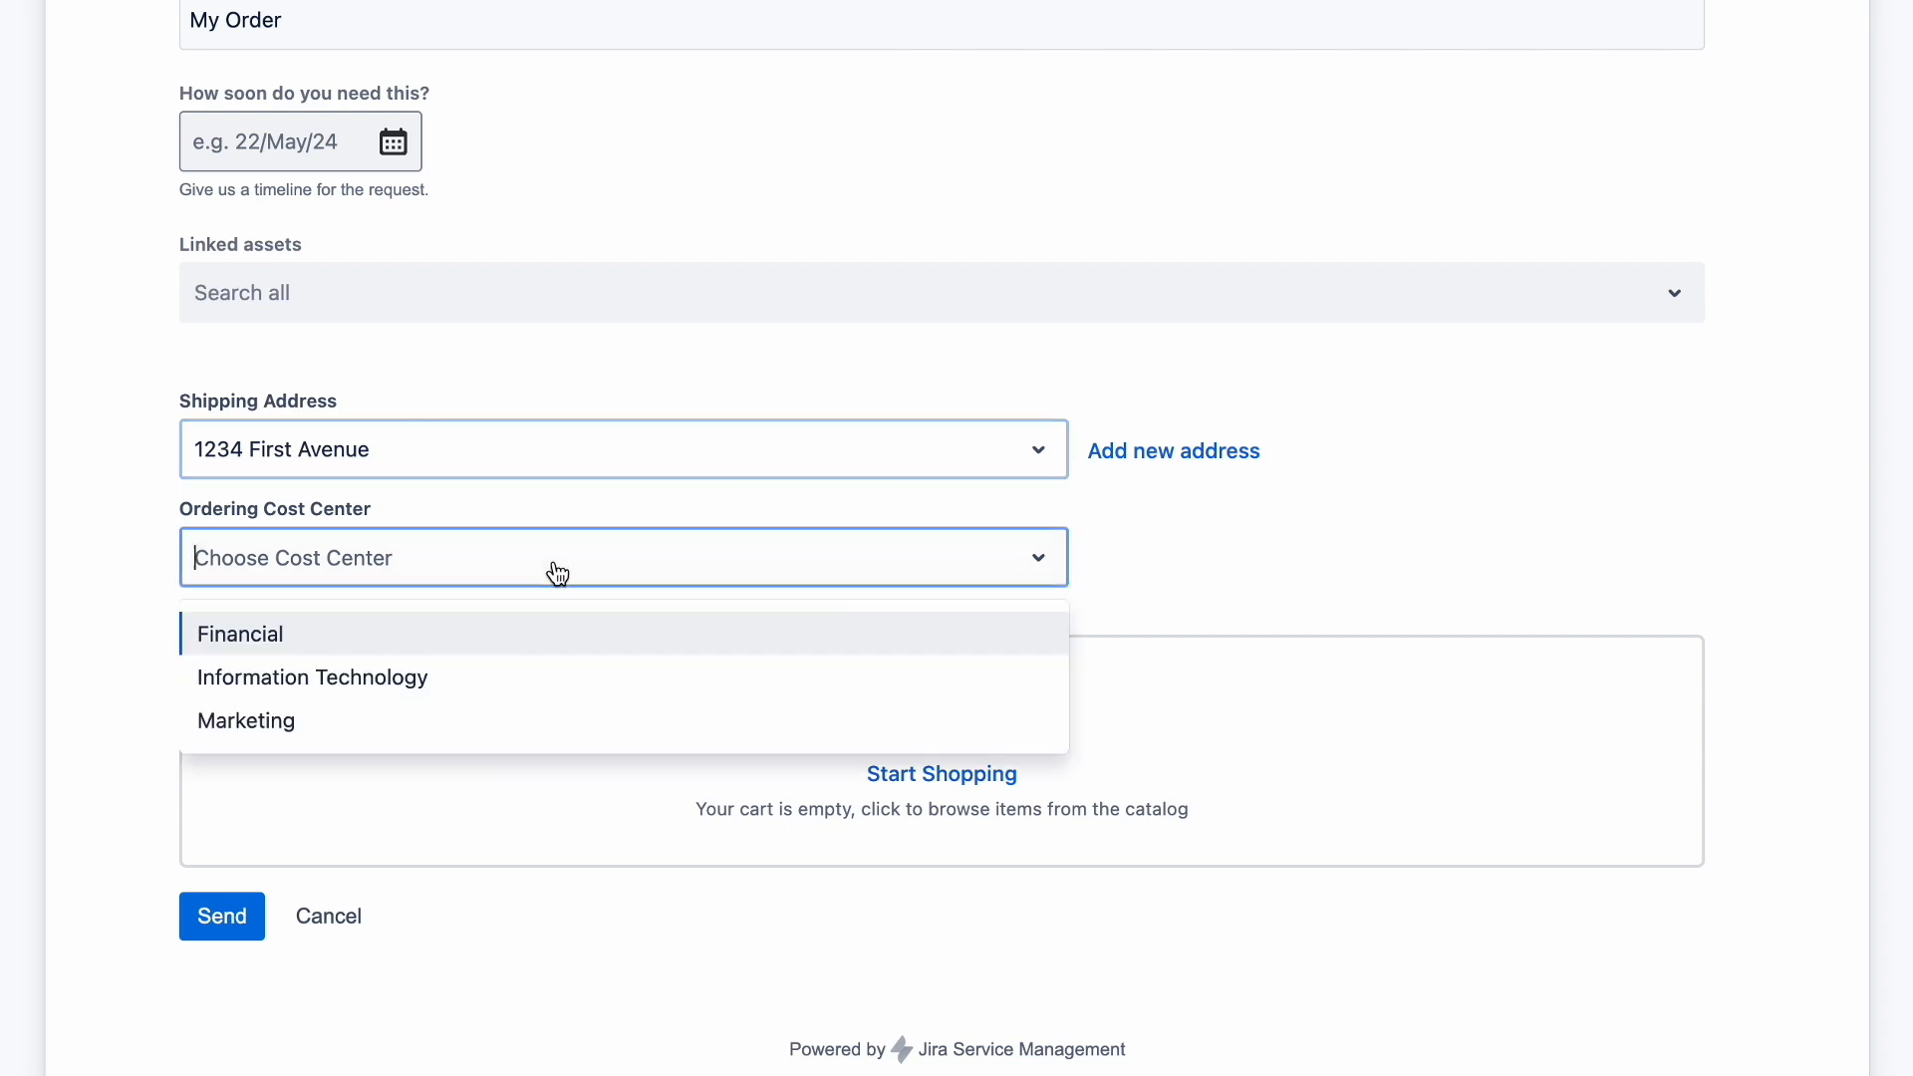
pyautogui.click(507, 698)
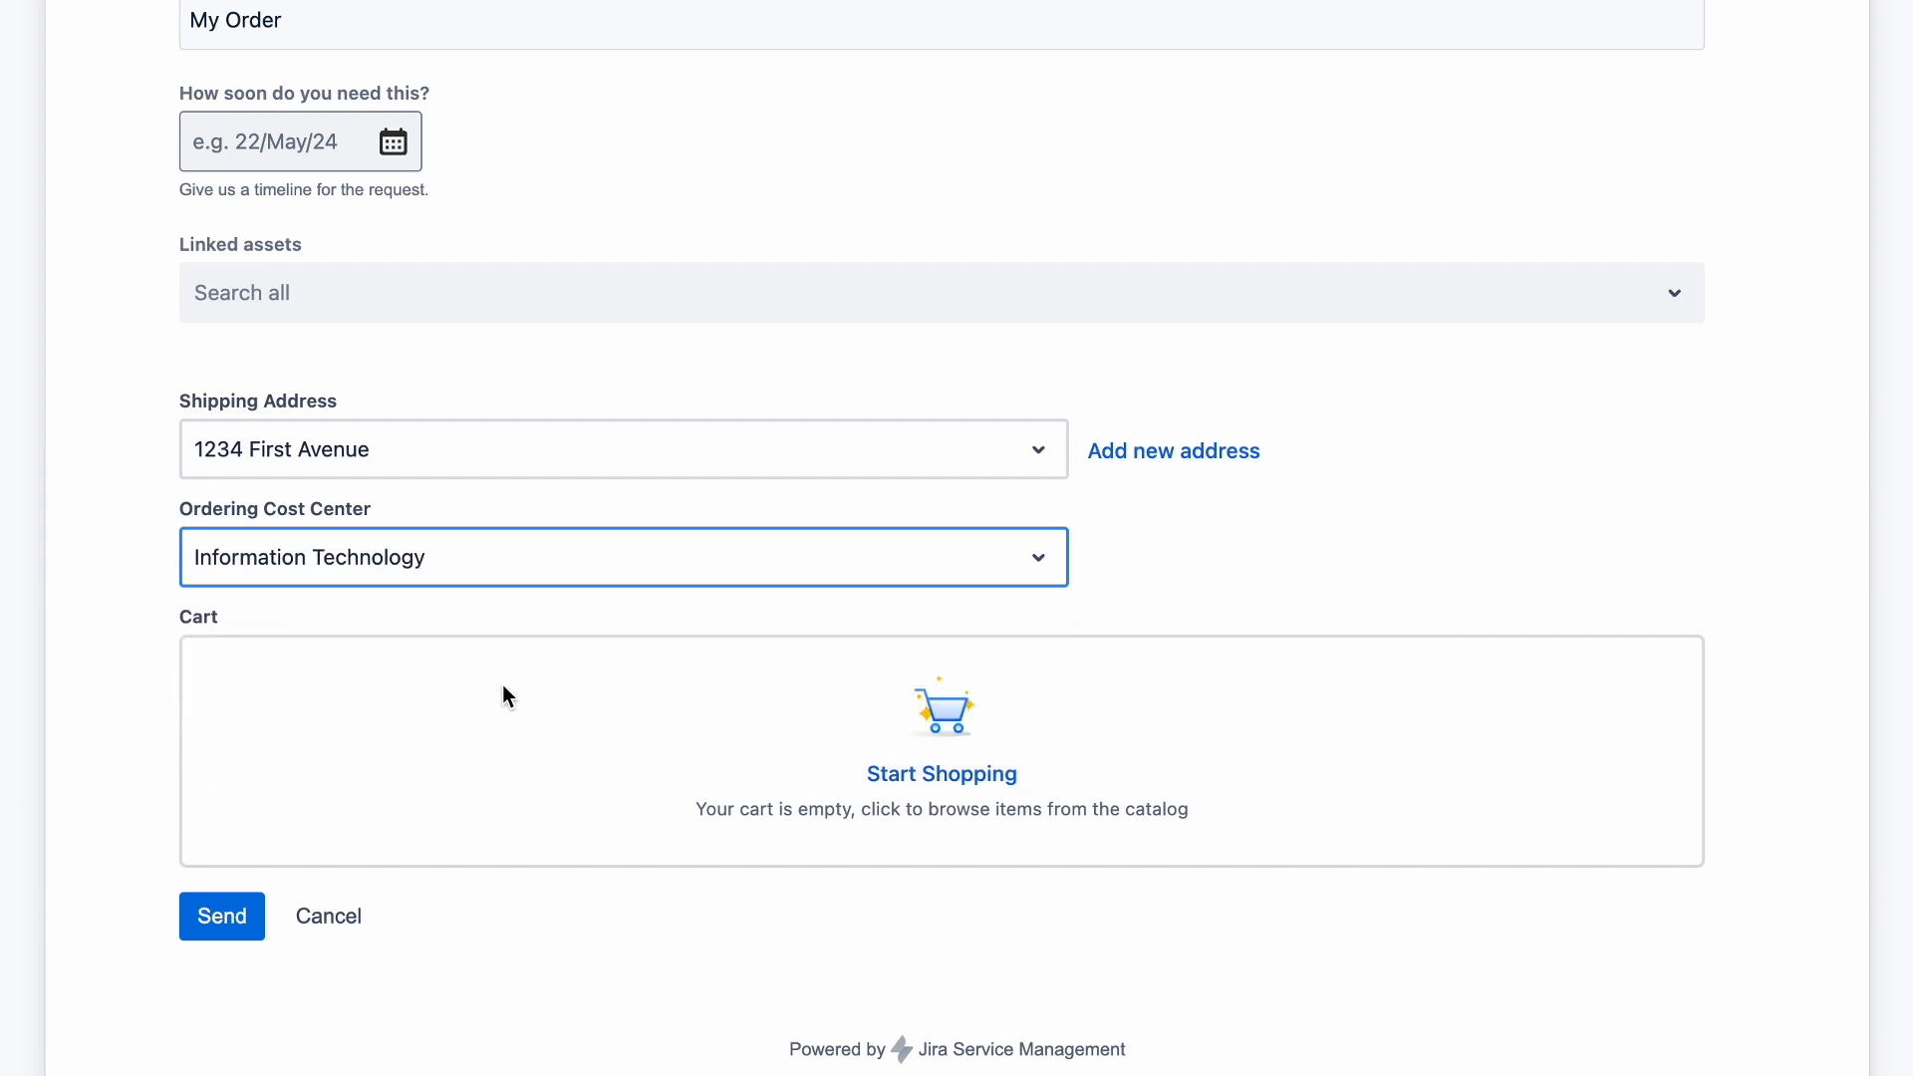
pyautogui.click(983, 625)
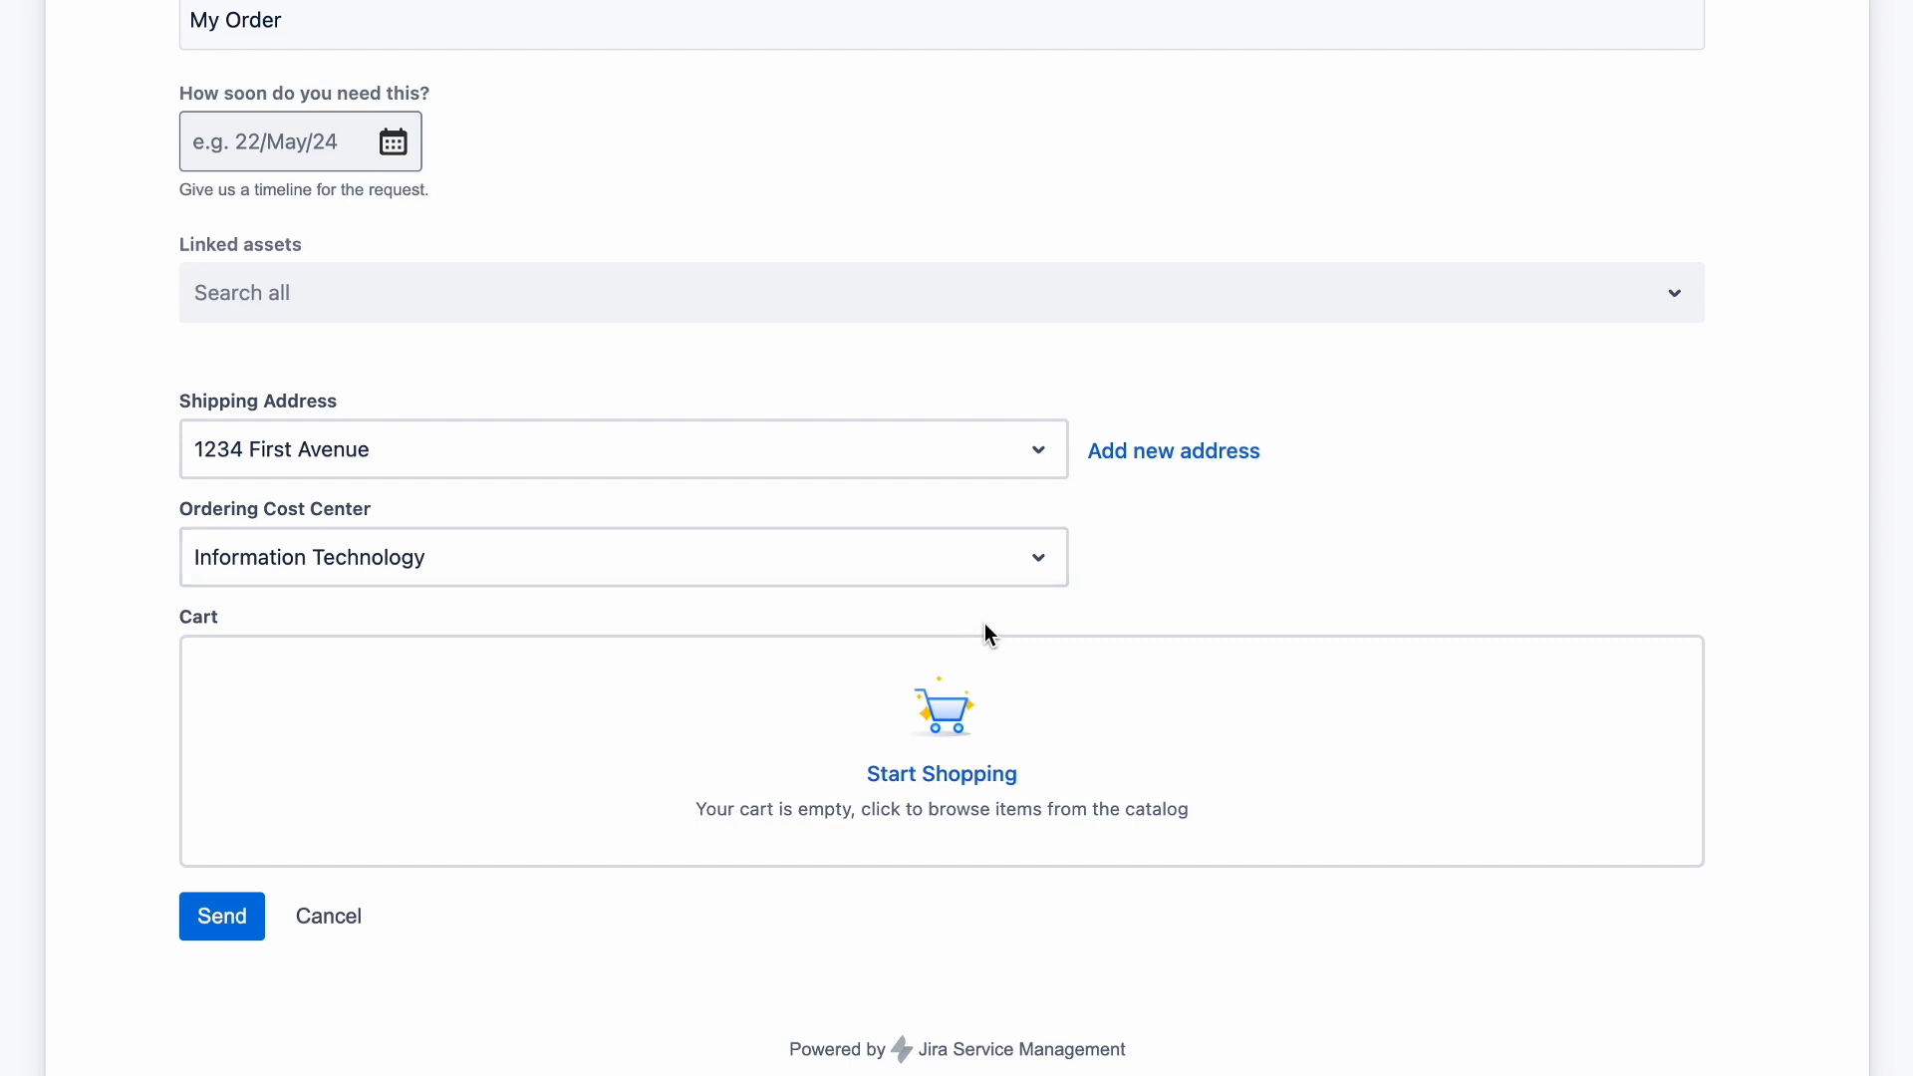
# - Start shopping in the catalog, look through its item categories, and return to the item list
pyautogui.click(947, 778)
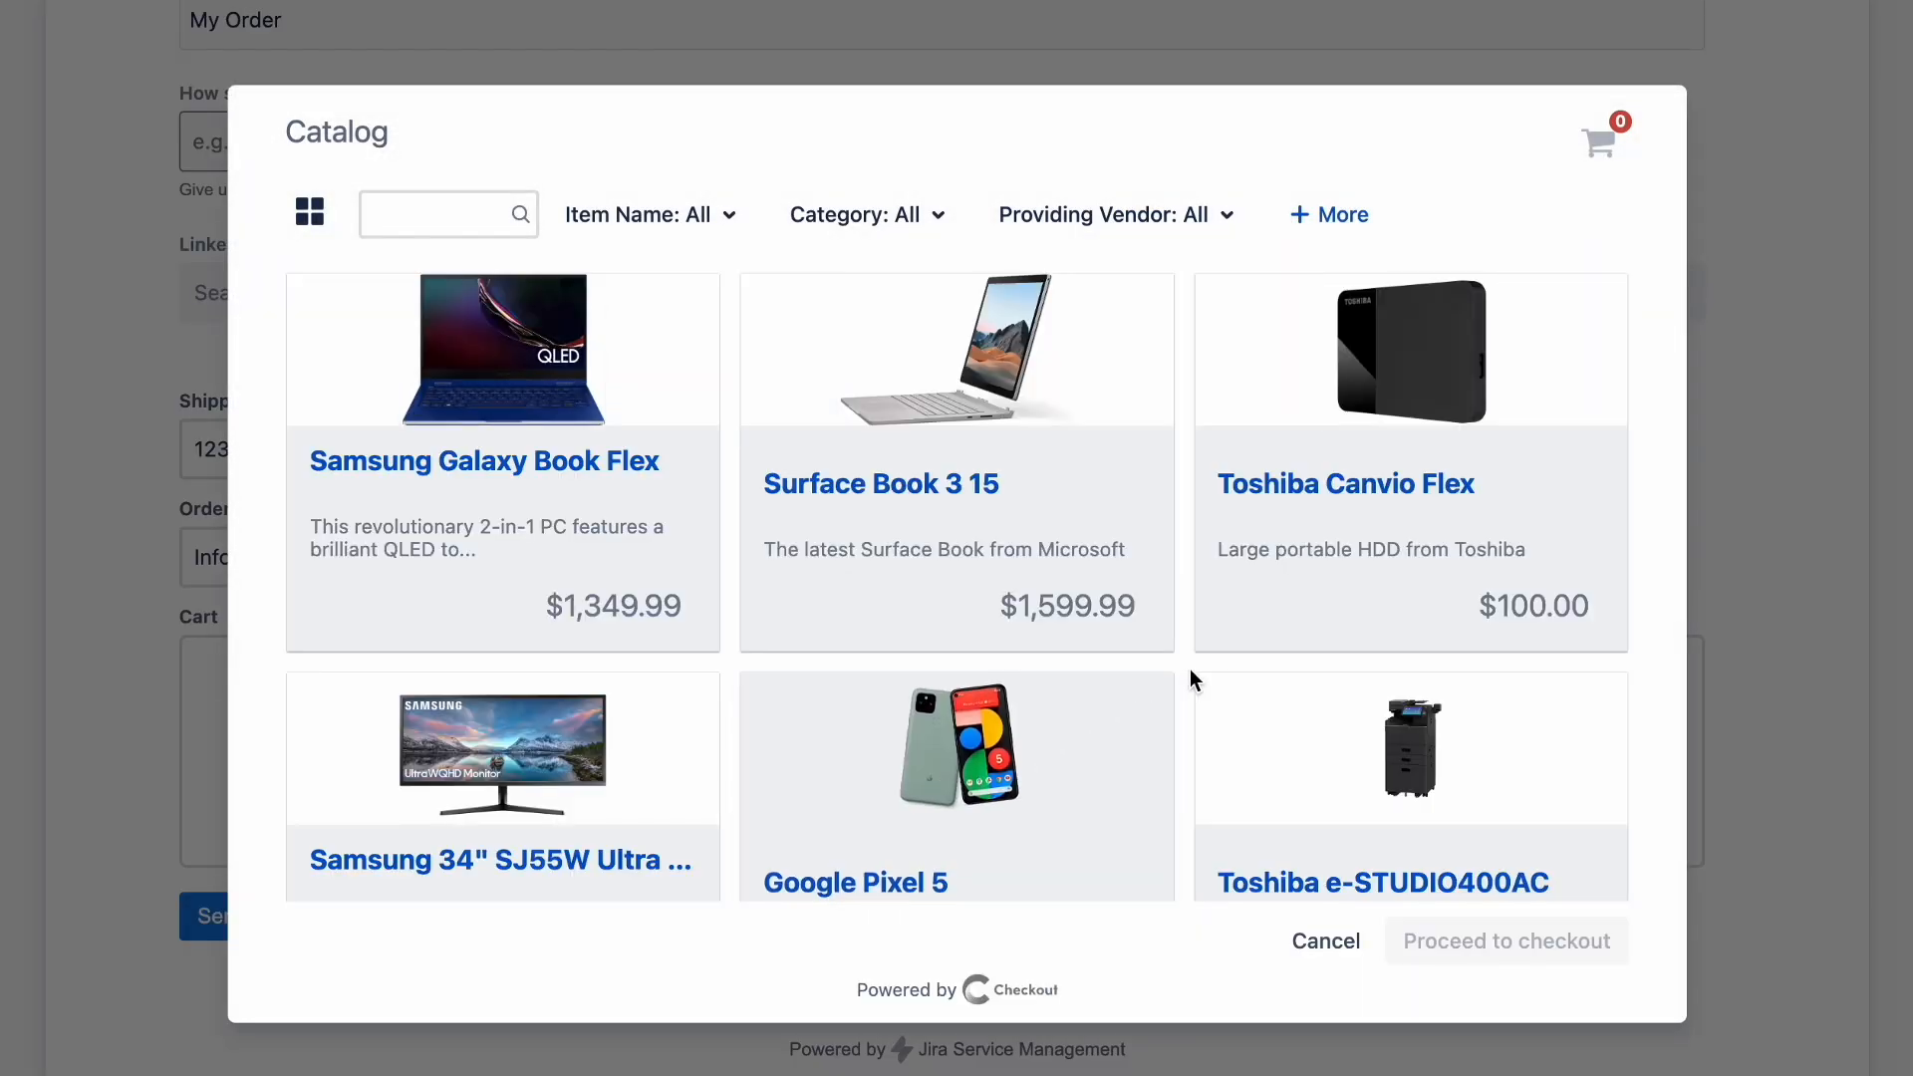
pyautogui.moveTo(409, 310)
pyautogui.click(312, 221)
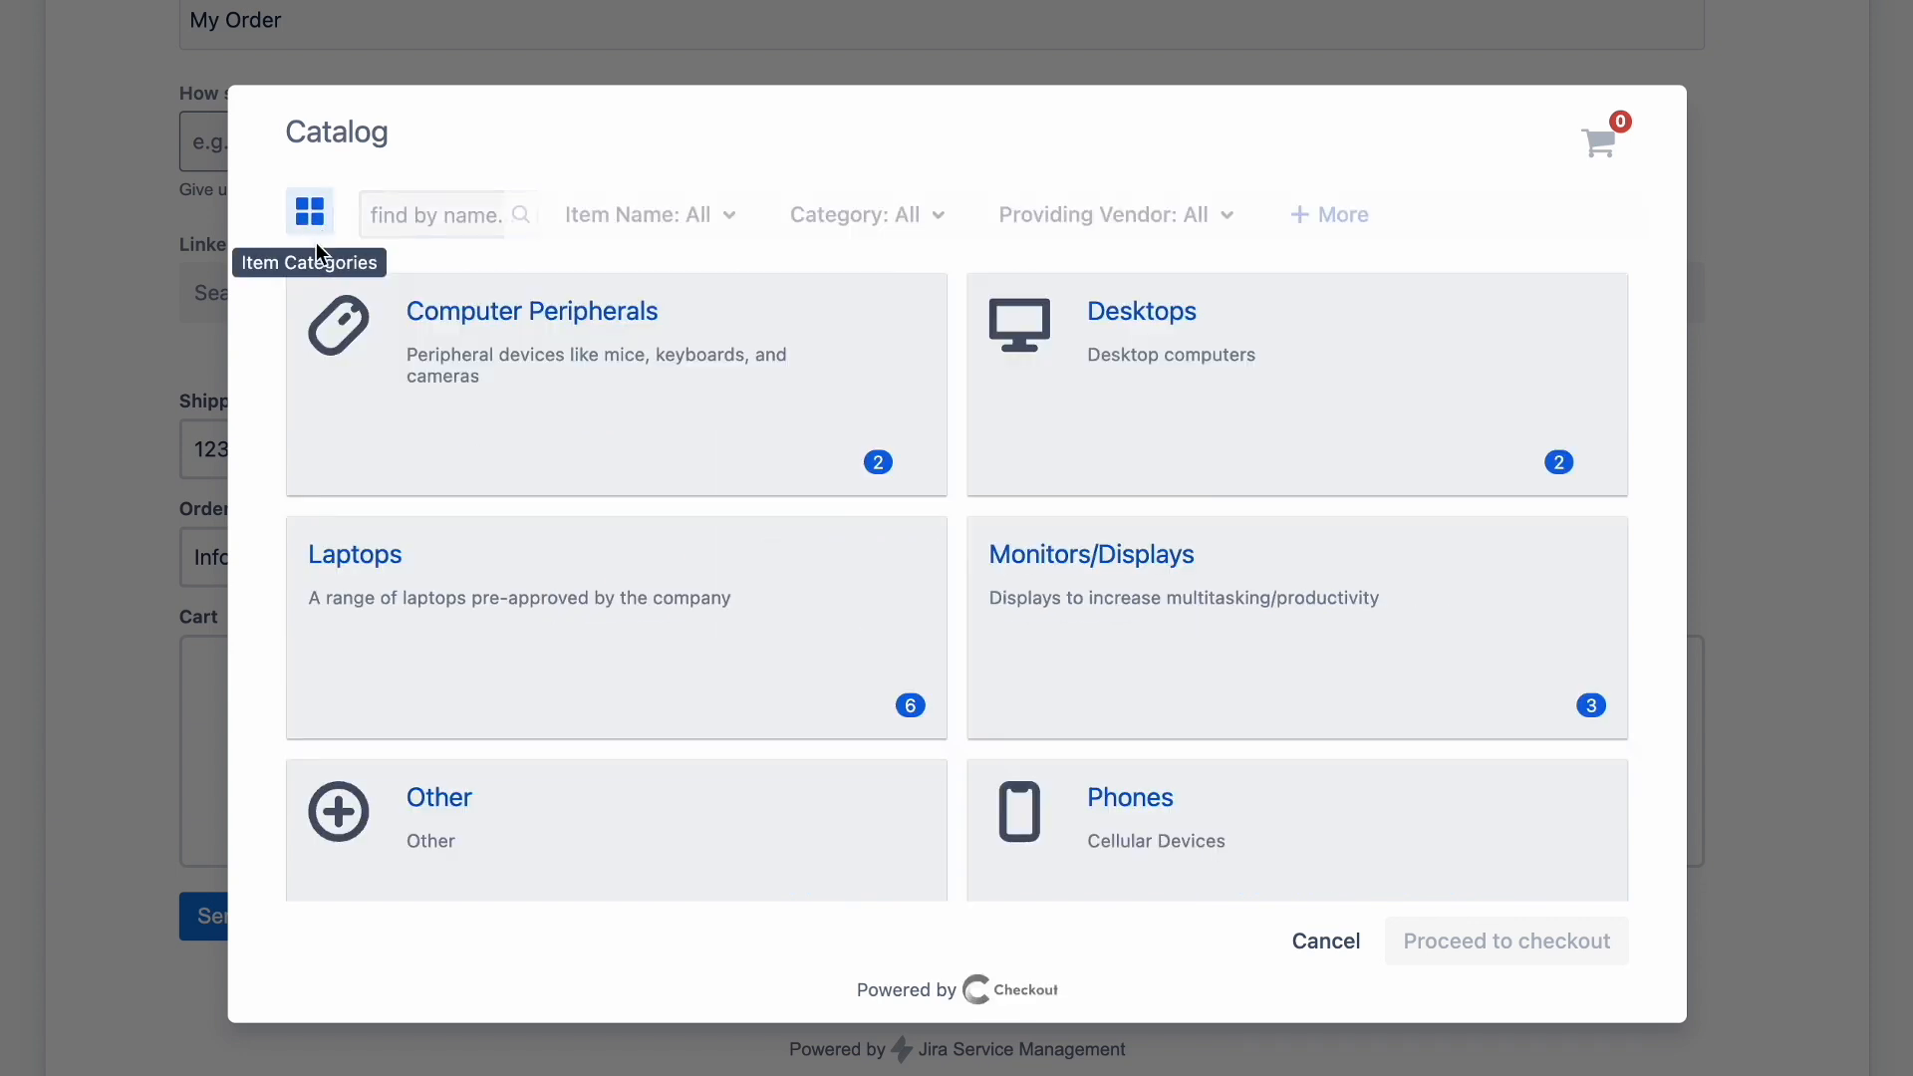
pyautogui.scroll(-3, 329, 321)
pyautogui.scroll(-3, 327, 327)
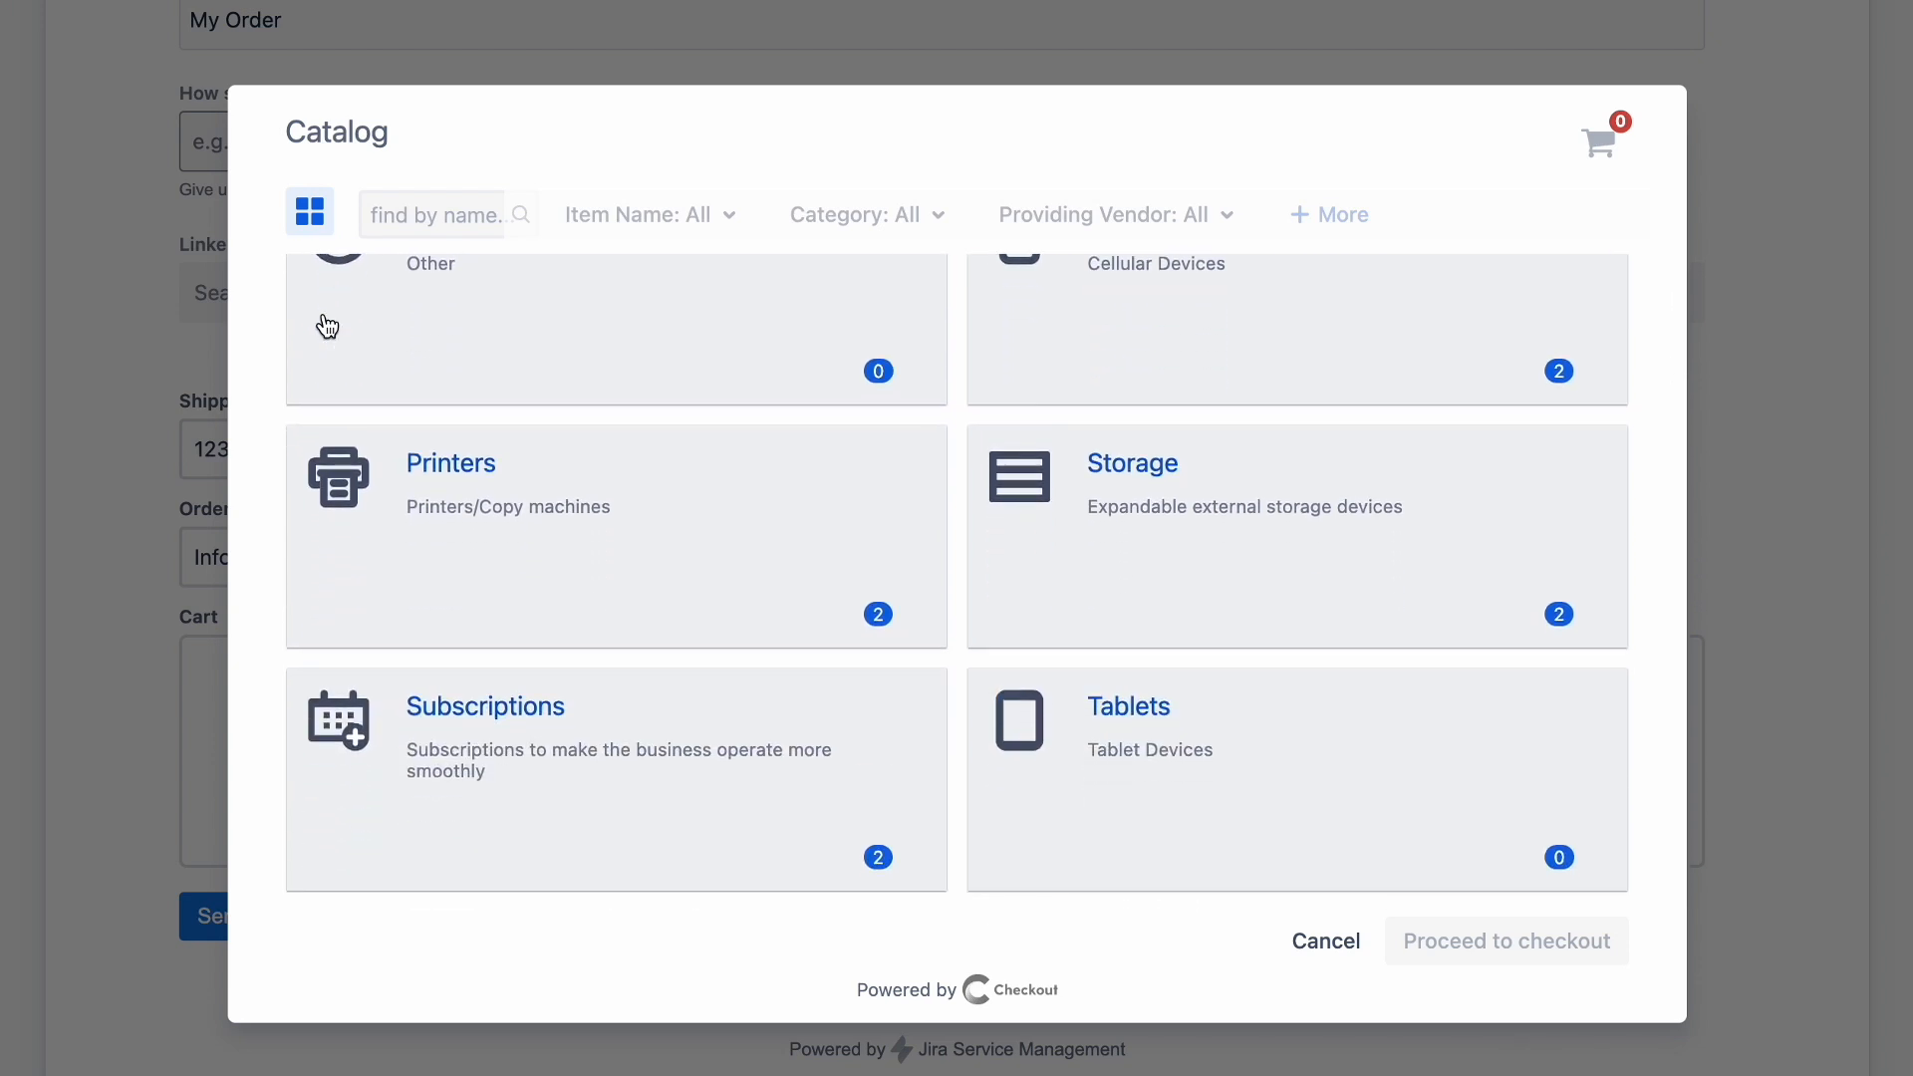
pyautogui.scroll(6, 325, 320)
pyautogui.click(329, 213)
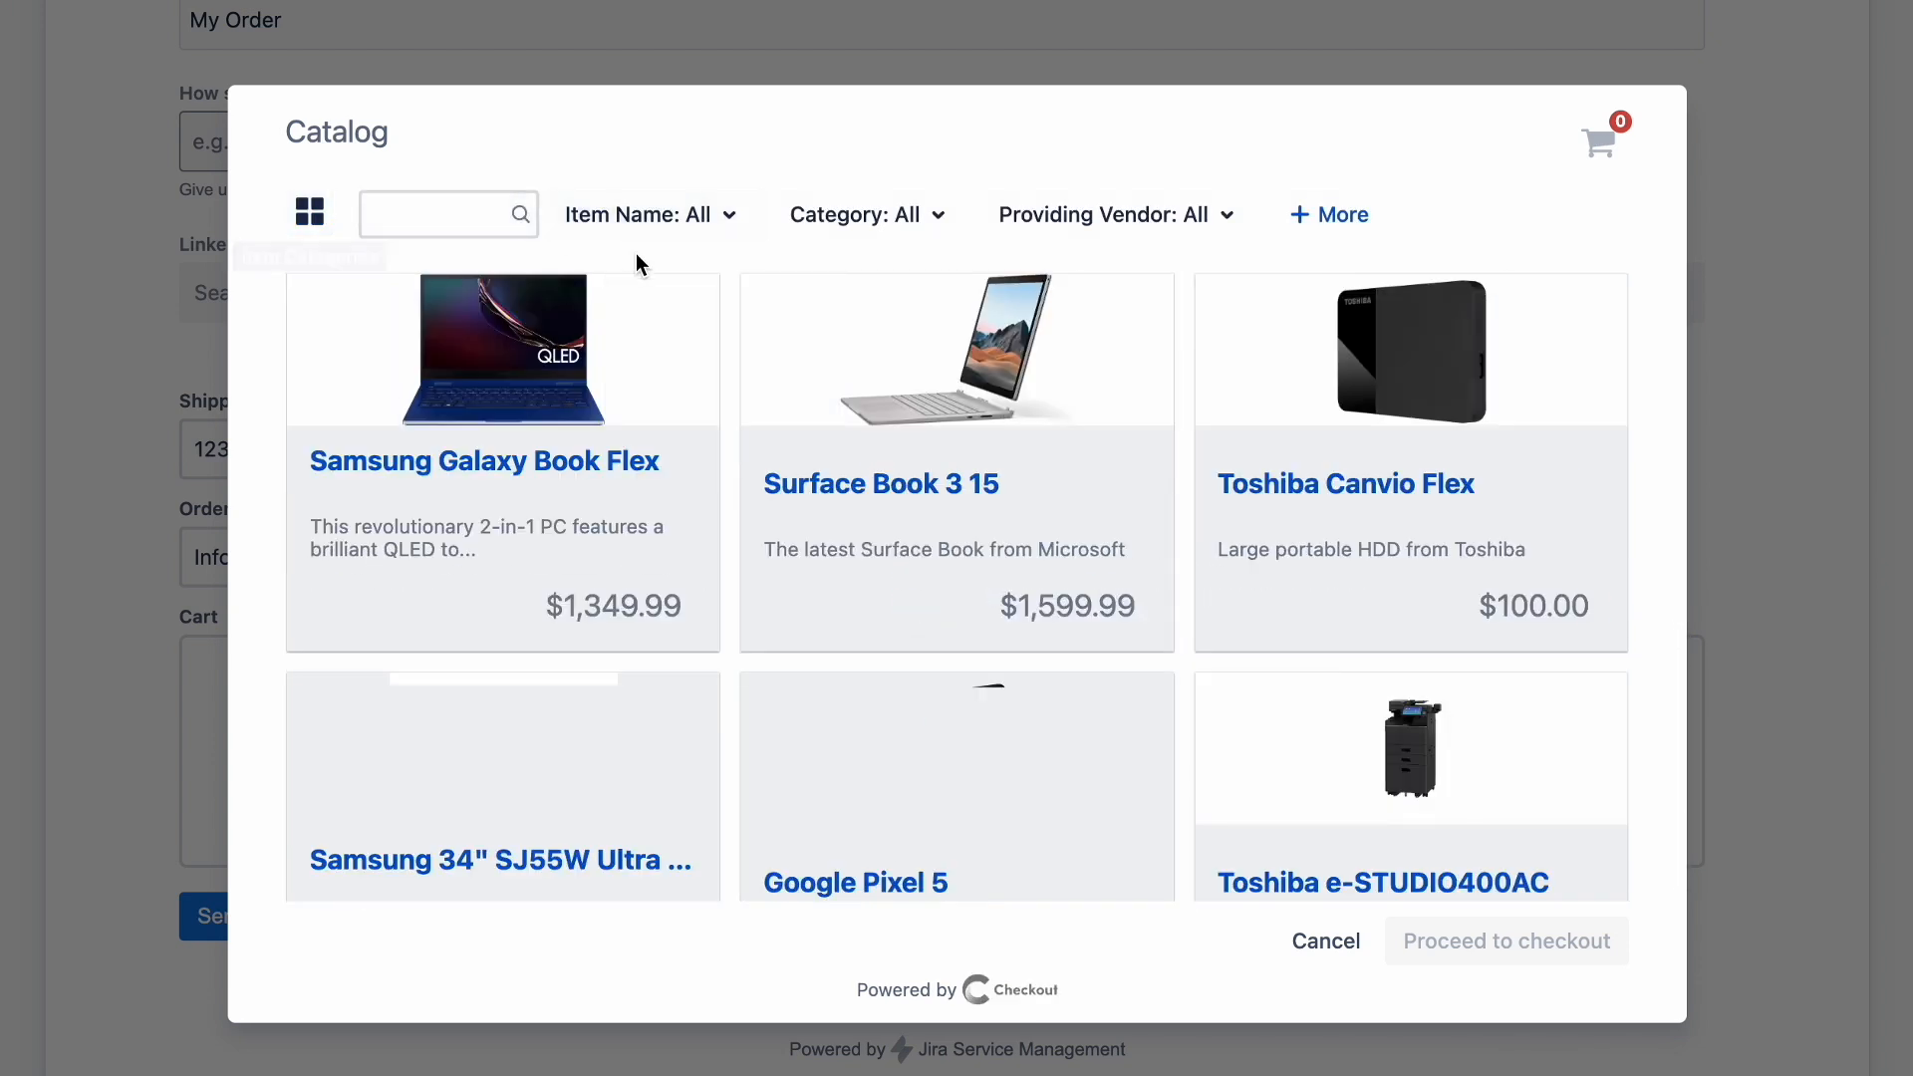
# - Filter the catalog to items whose providing vendor is Microsoft
pyautogui.click(1064, 228)
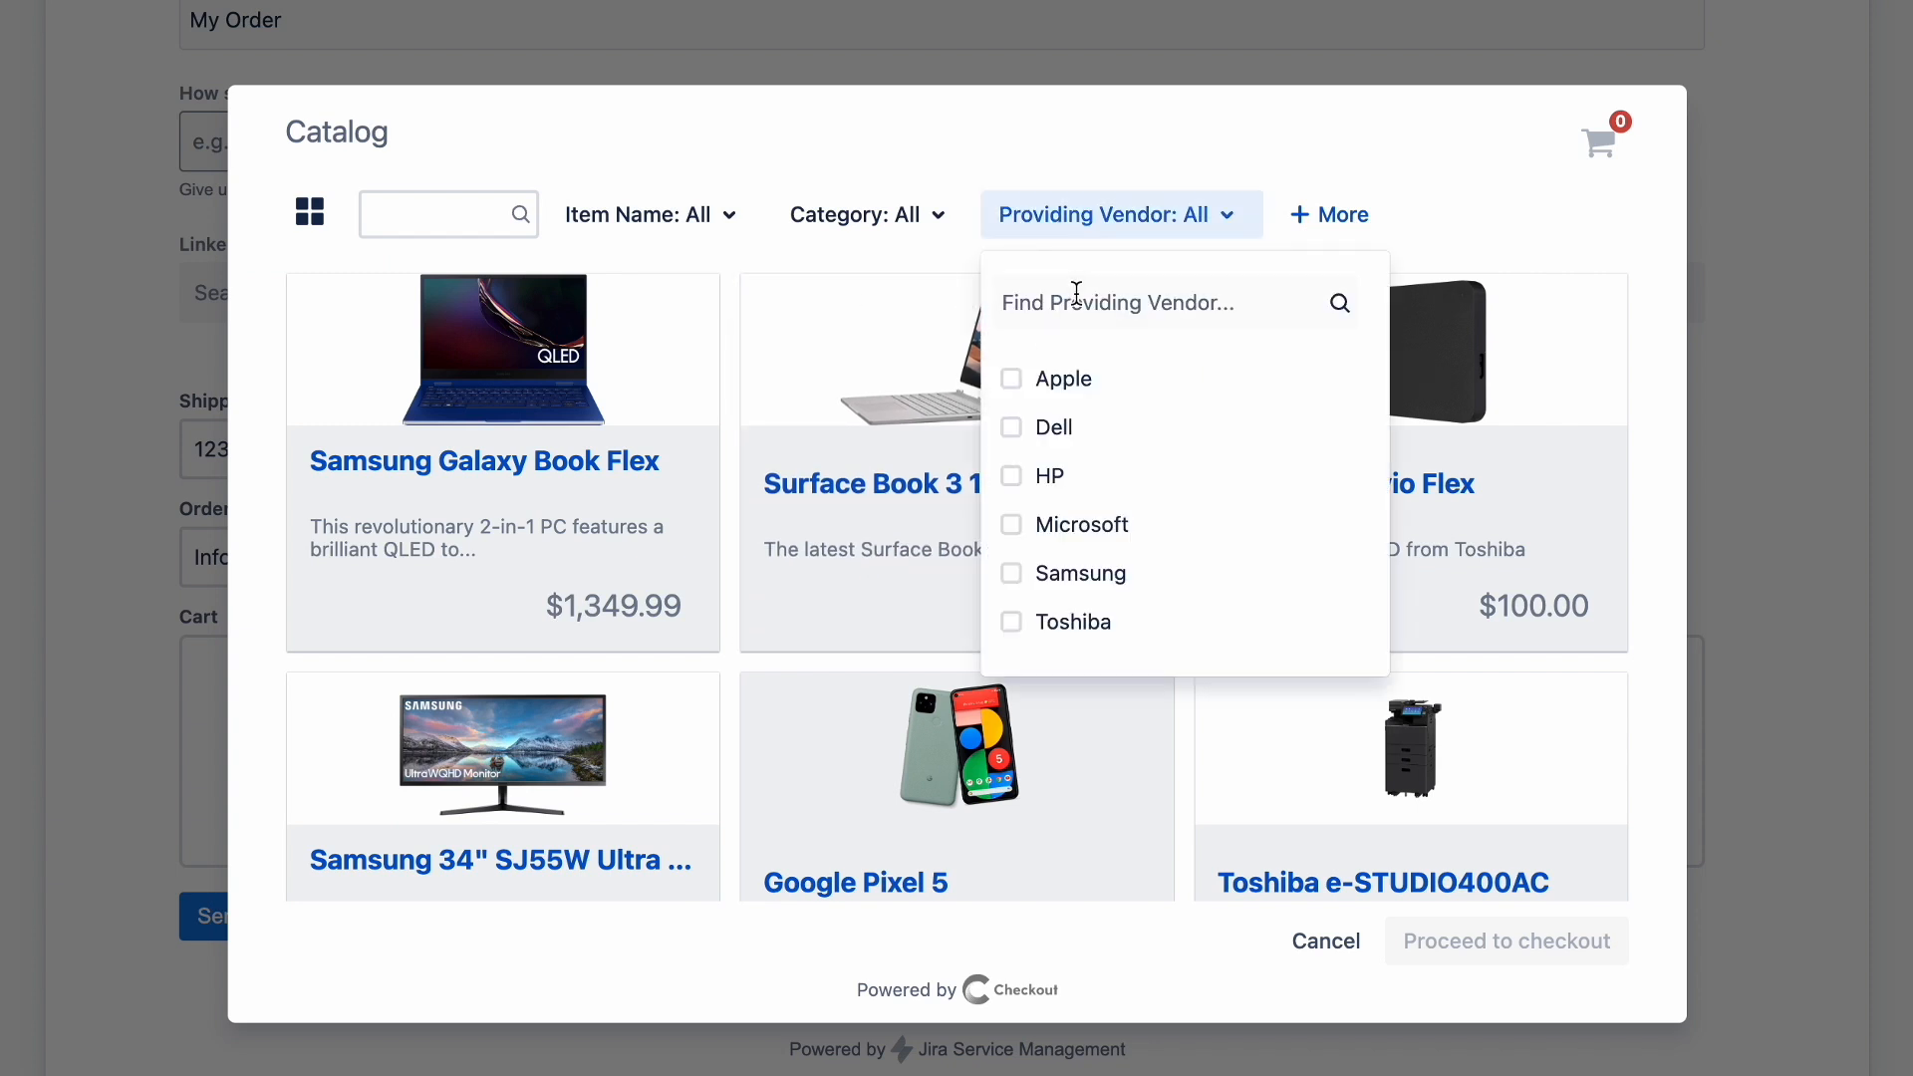
pyautogui.click(1012, 526)
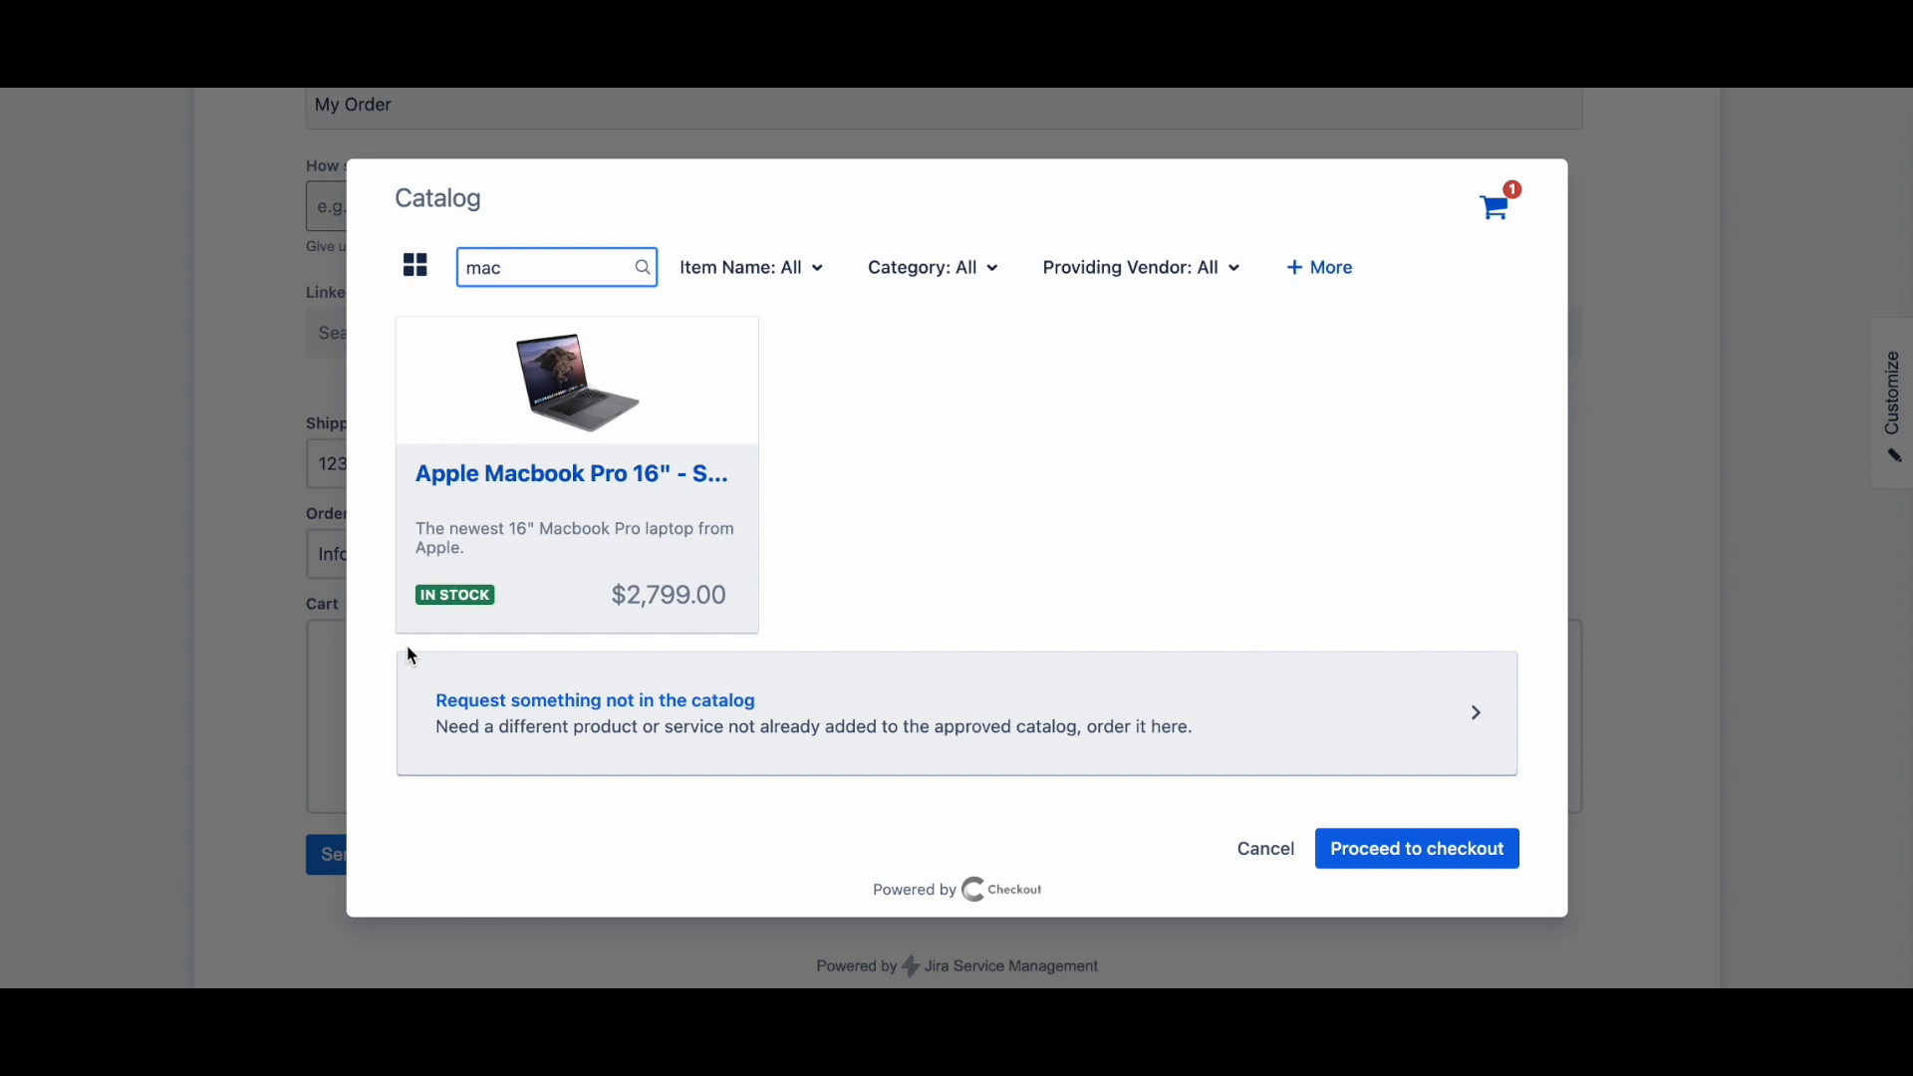
# - Configure the Apple Macbook Pro 16" with 32GB memory and 256 storage, and add it to the cart
pyautogui.moveTo(593, 629)
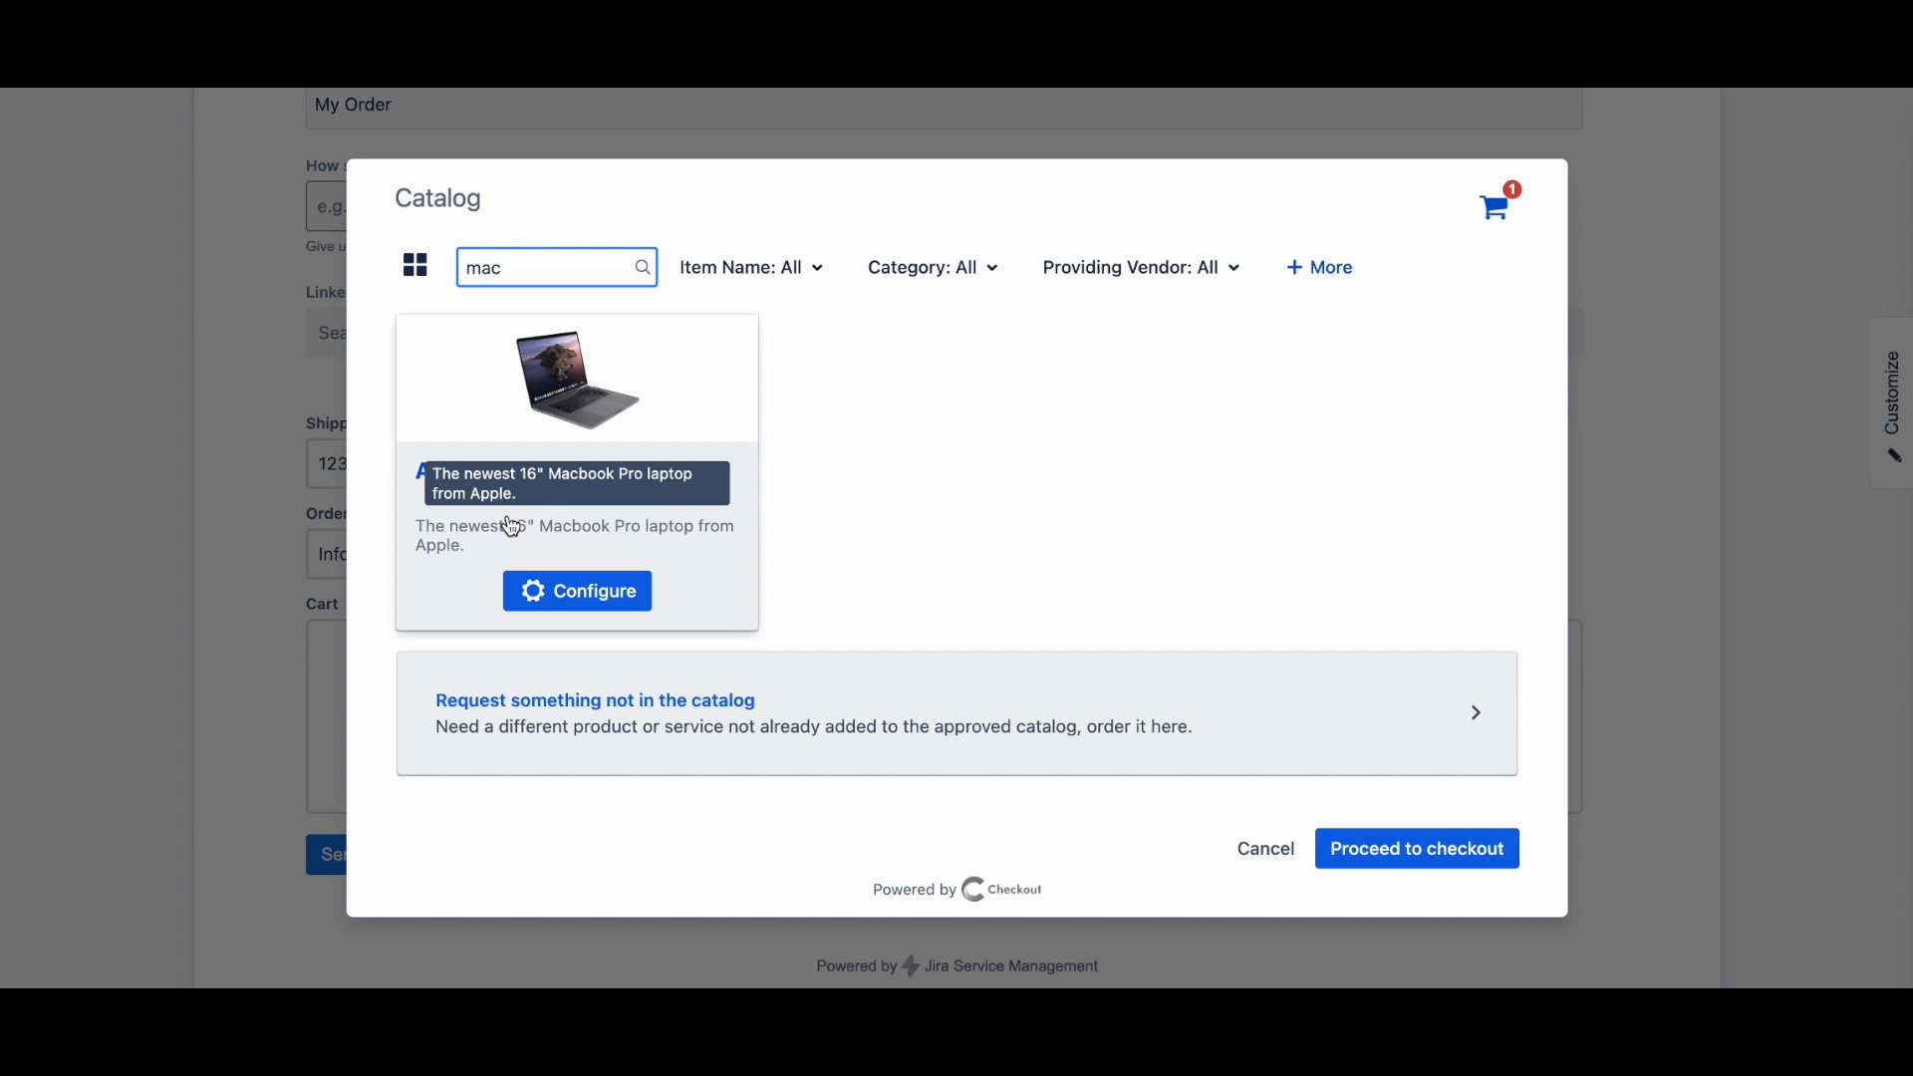
pyautogui.click(543, 591)
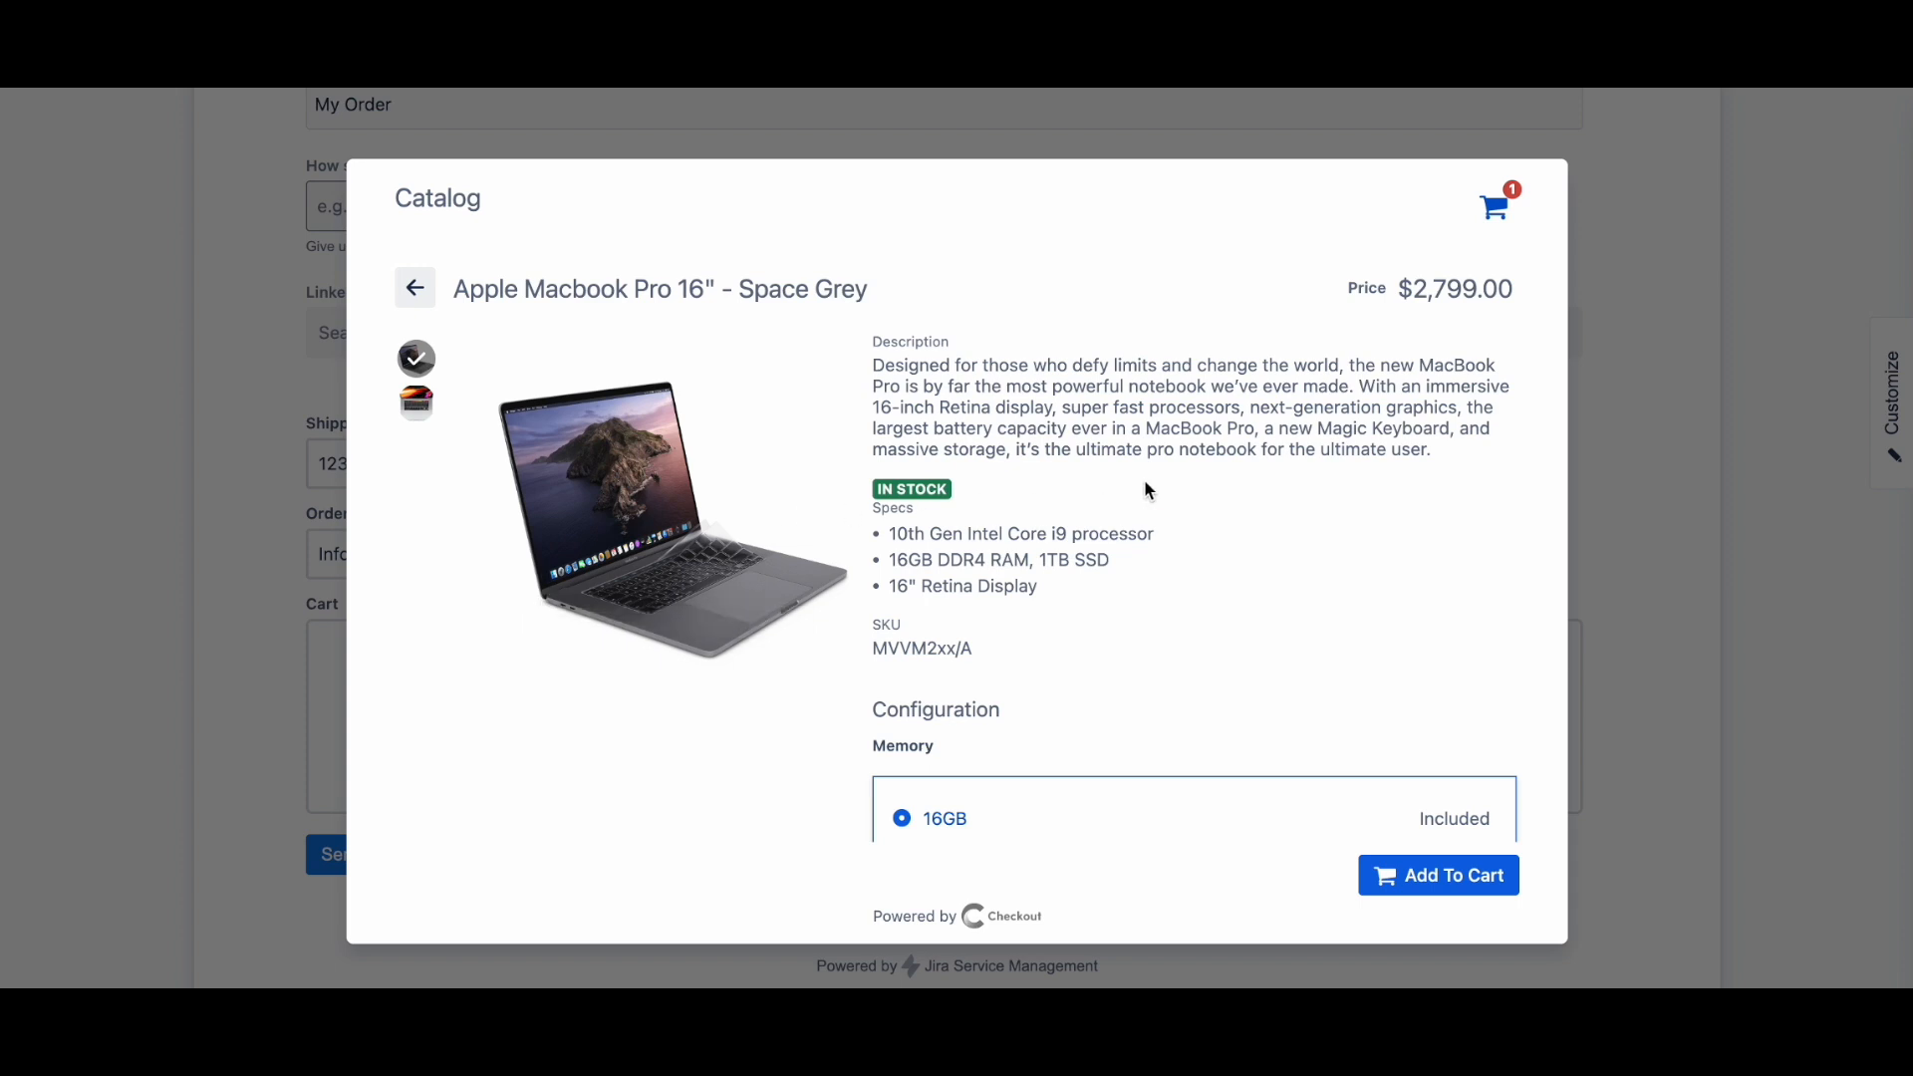
pyautogui.scroll(-4, 1490, 482)
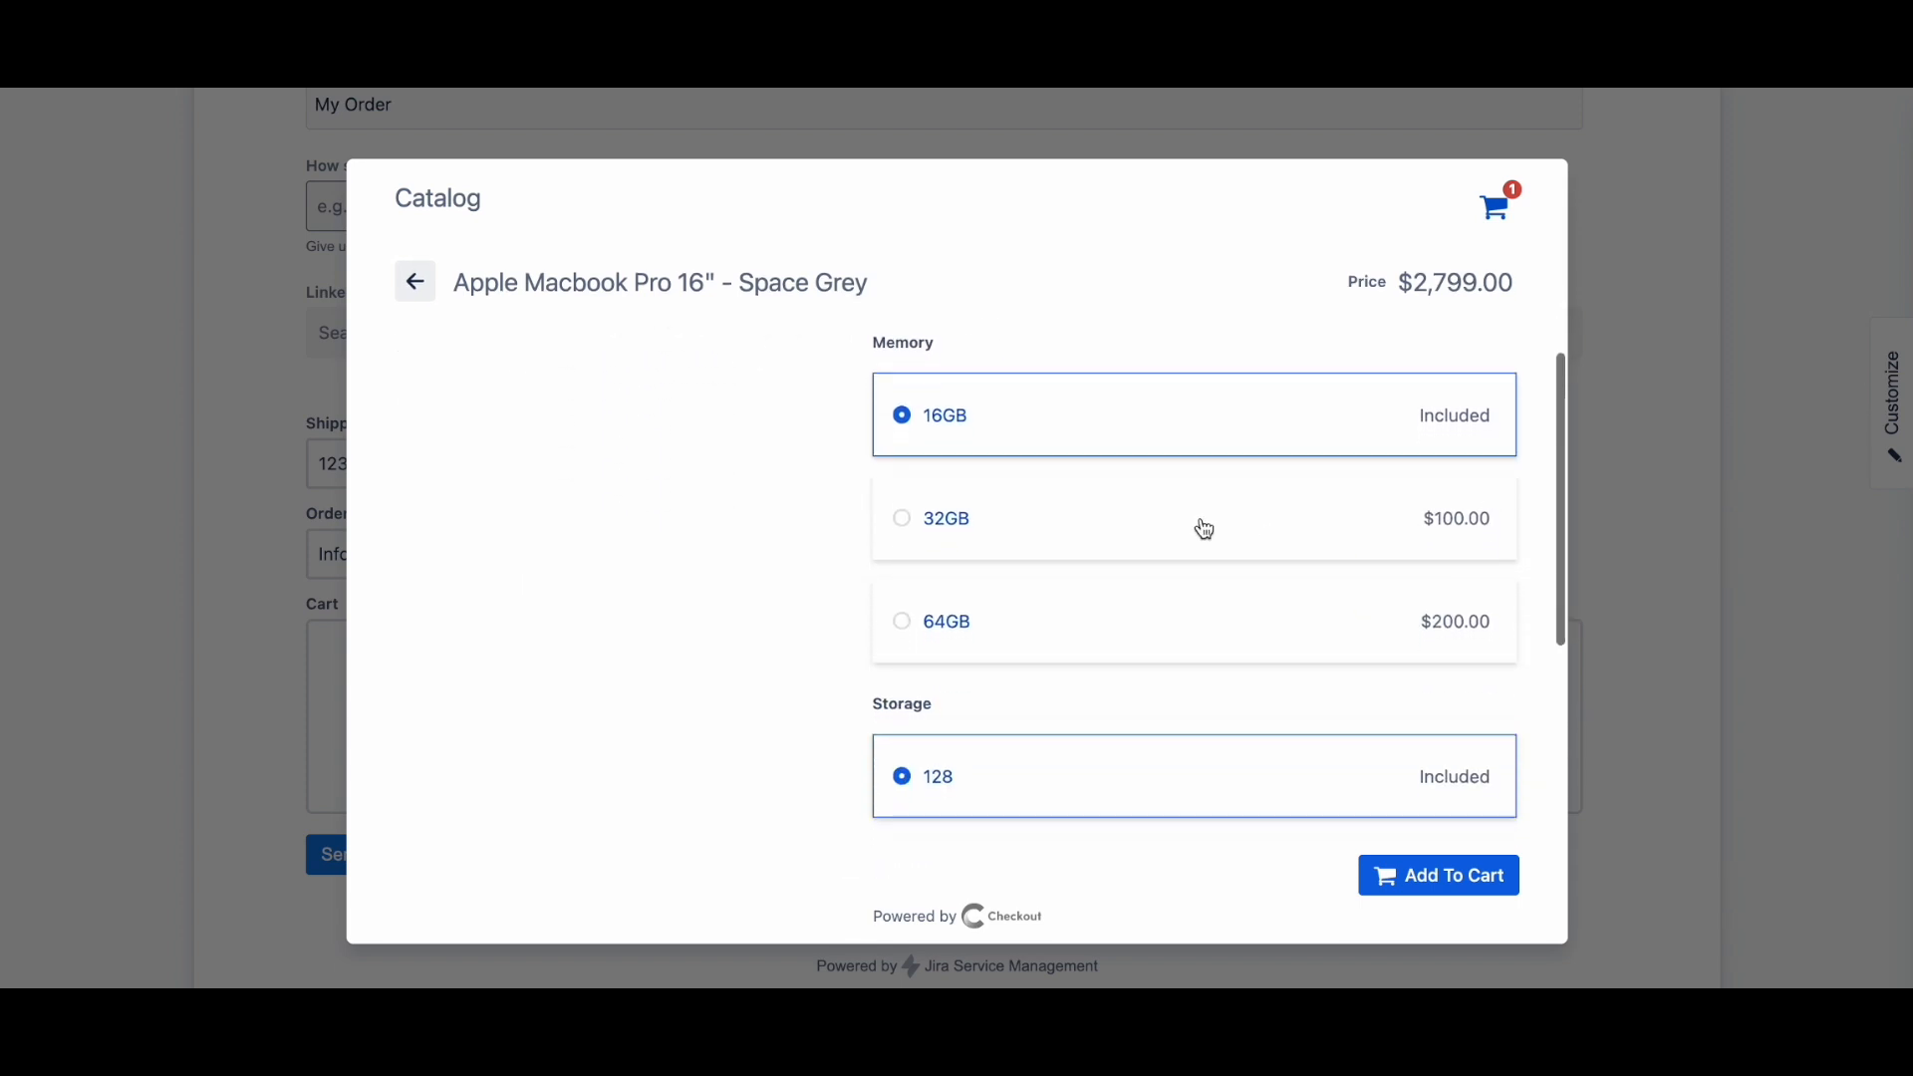
pyautogui.click(1174, 521)
pyautogui.scroll(-3, 1251, 529)
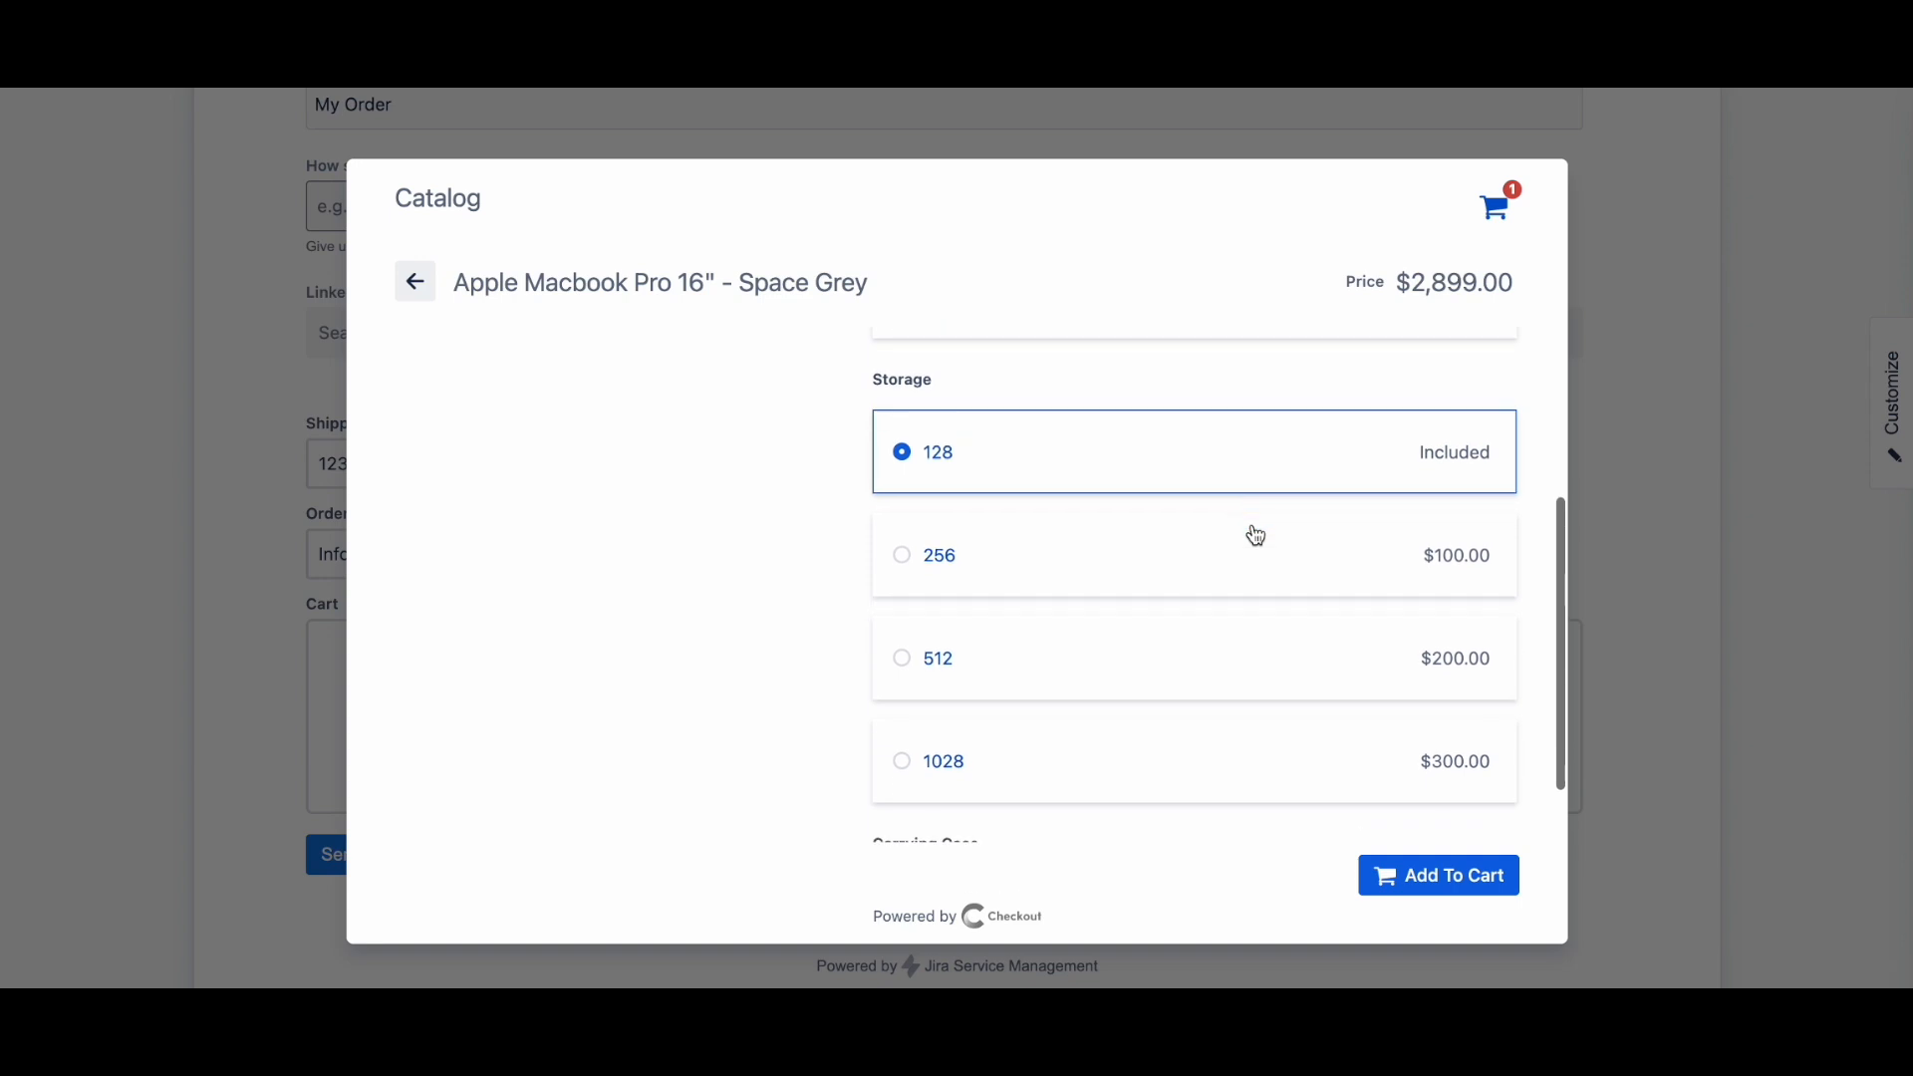
pyautogui.click(1252, 543)
pyautogui.scroll(-2, 1251, 543)
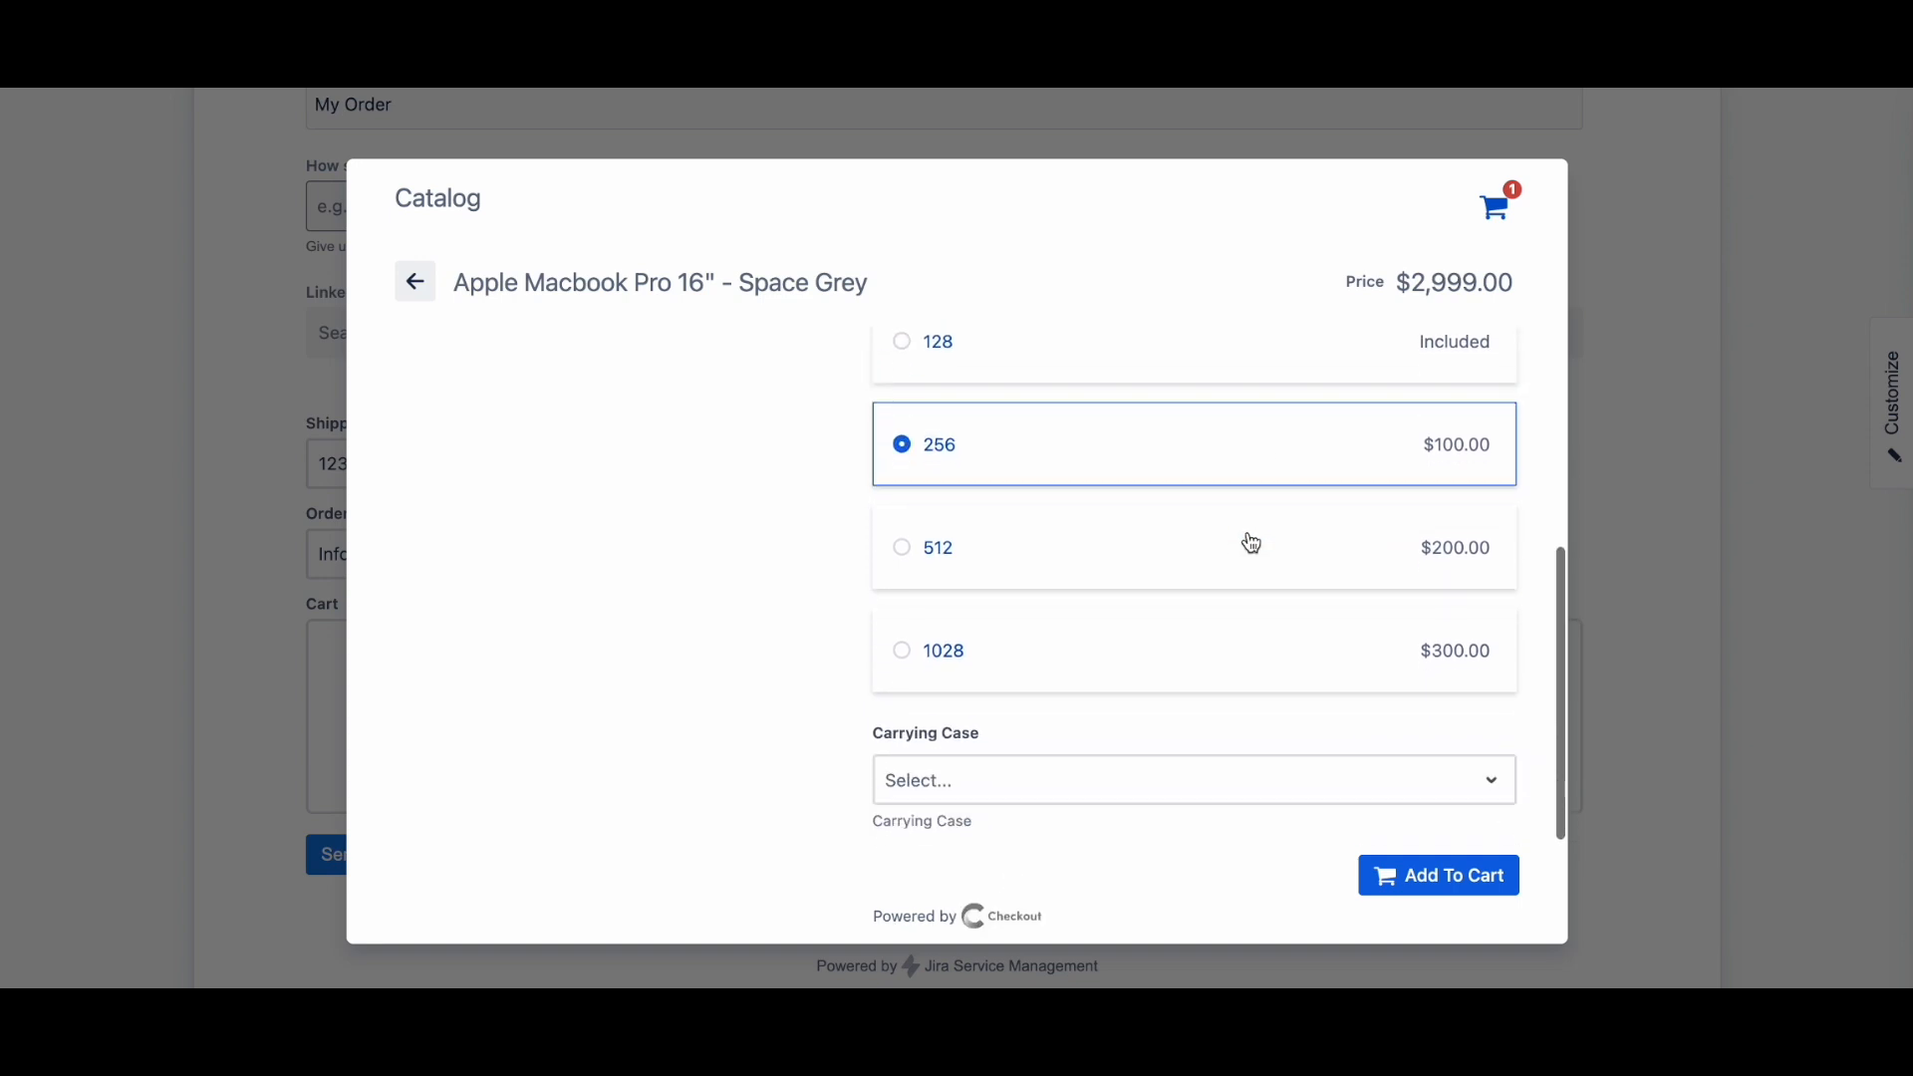
pyautogui.click(1411, 877)
pyautogui.click(1840, 230)
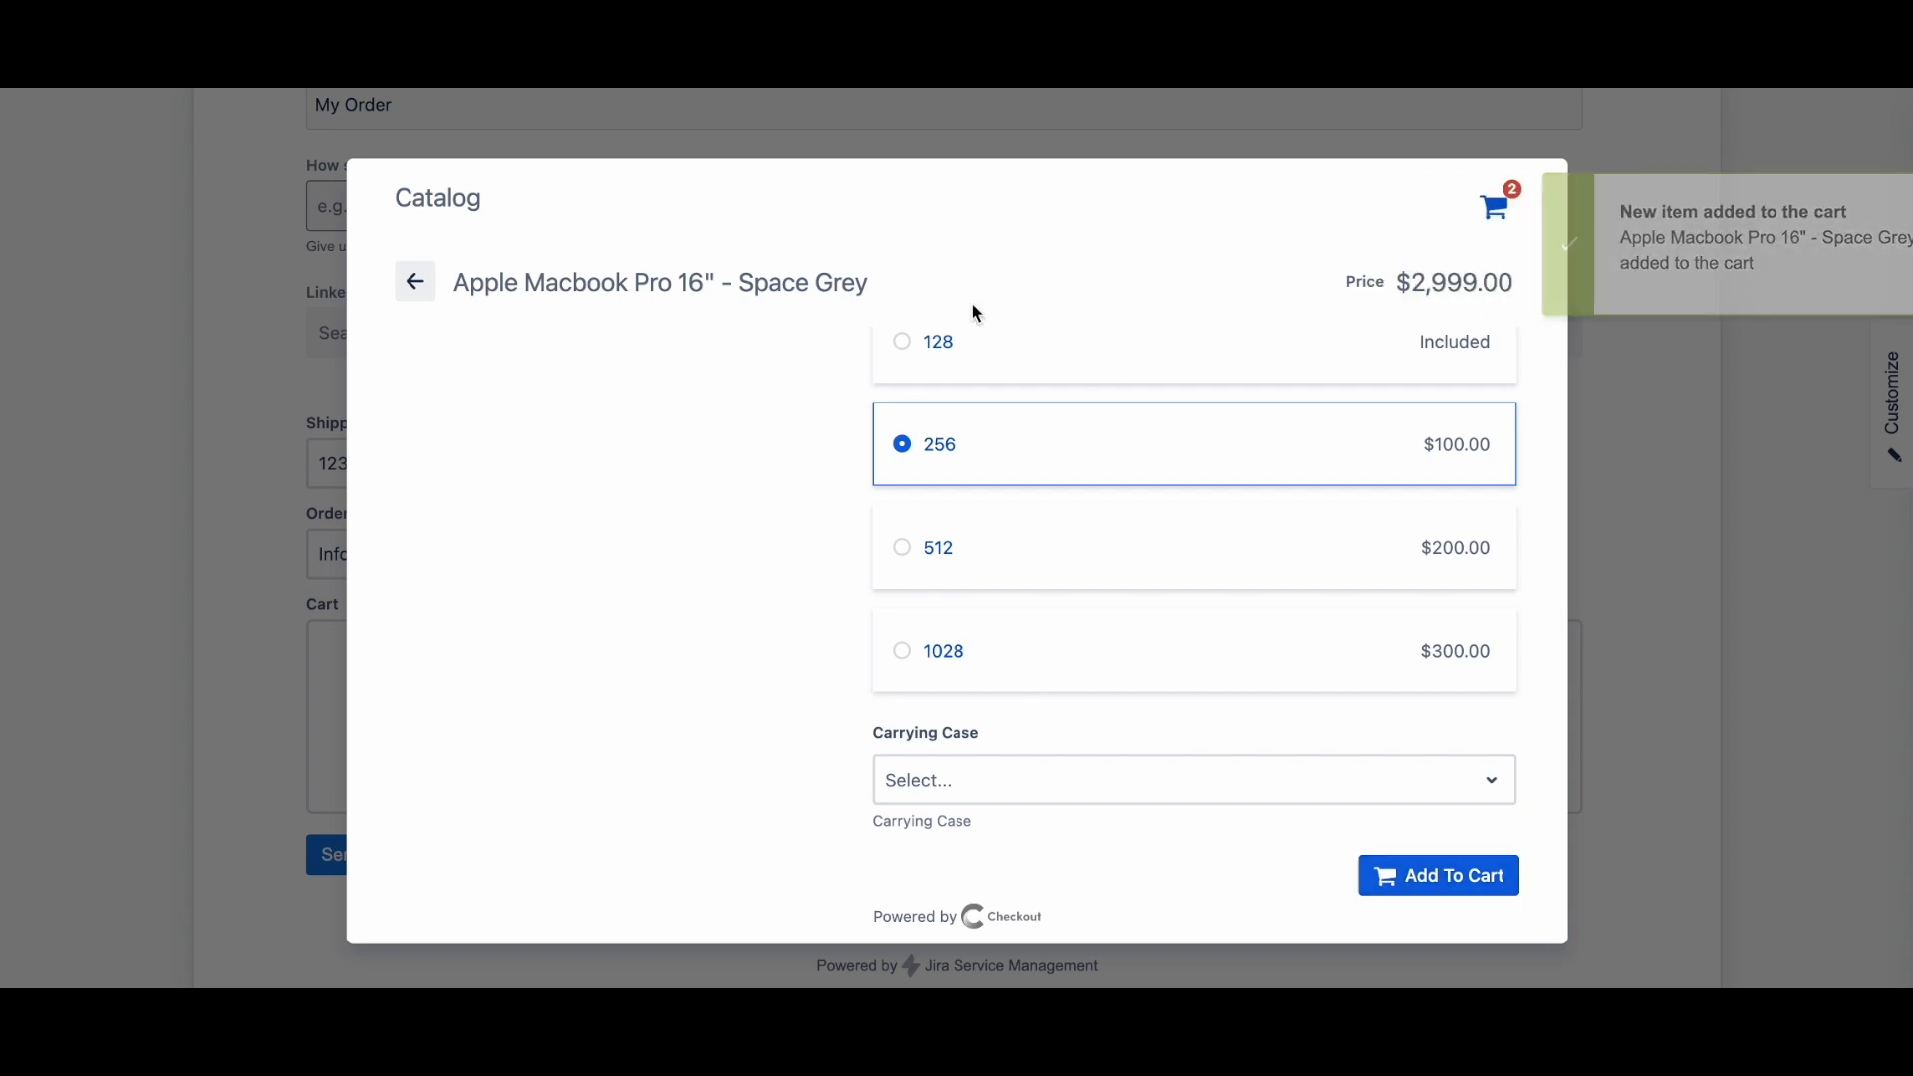
# - Request the Ergo Mesh Chair as an item not in the catalog, with new vendor ULINE and quantity 1, and add it to the cart
pyautogui.click(416, 283)
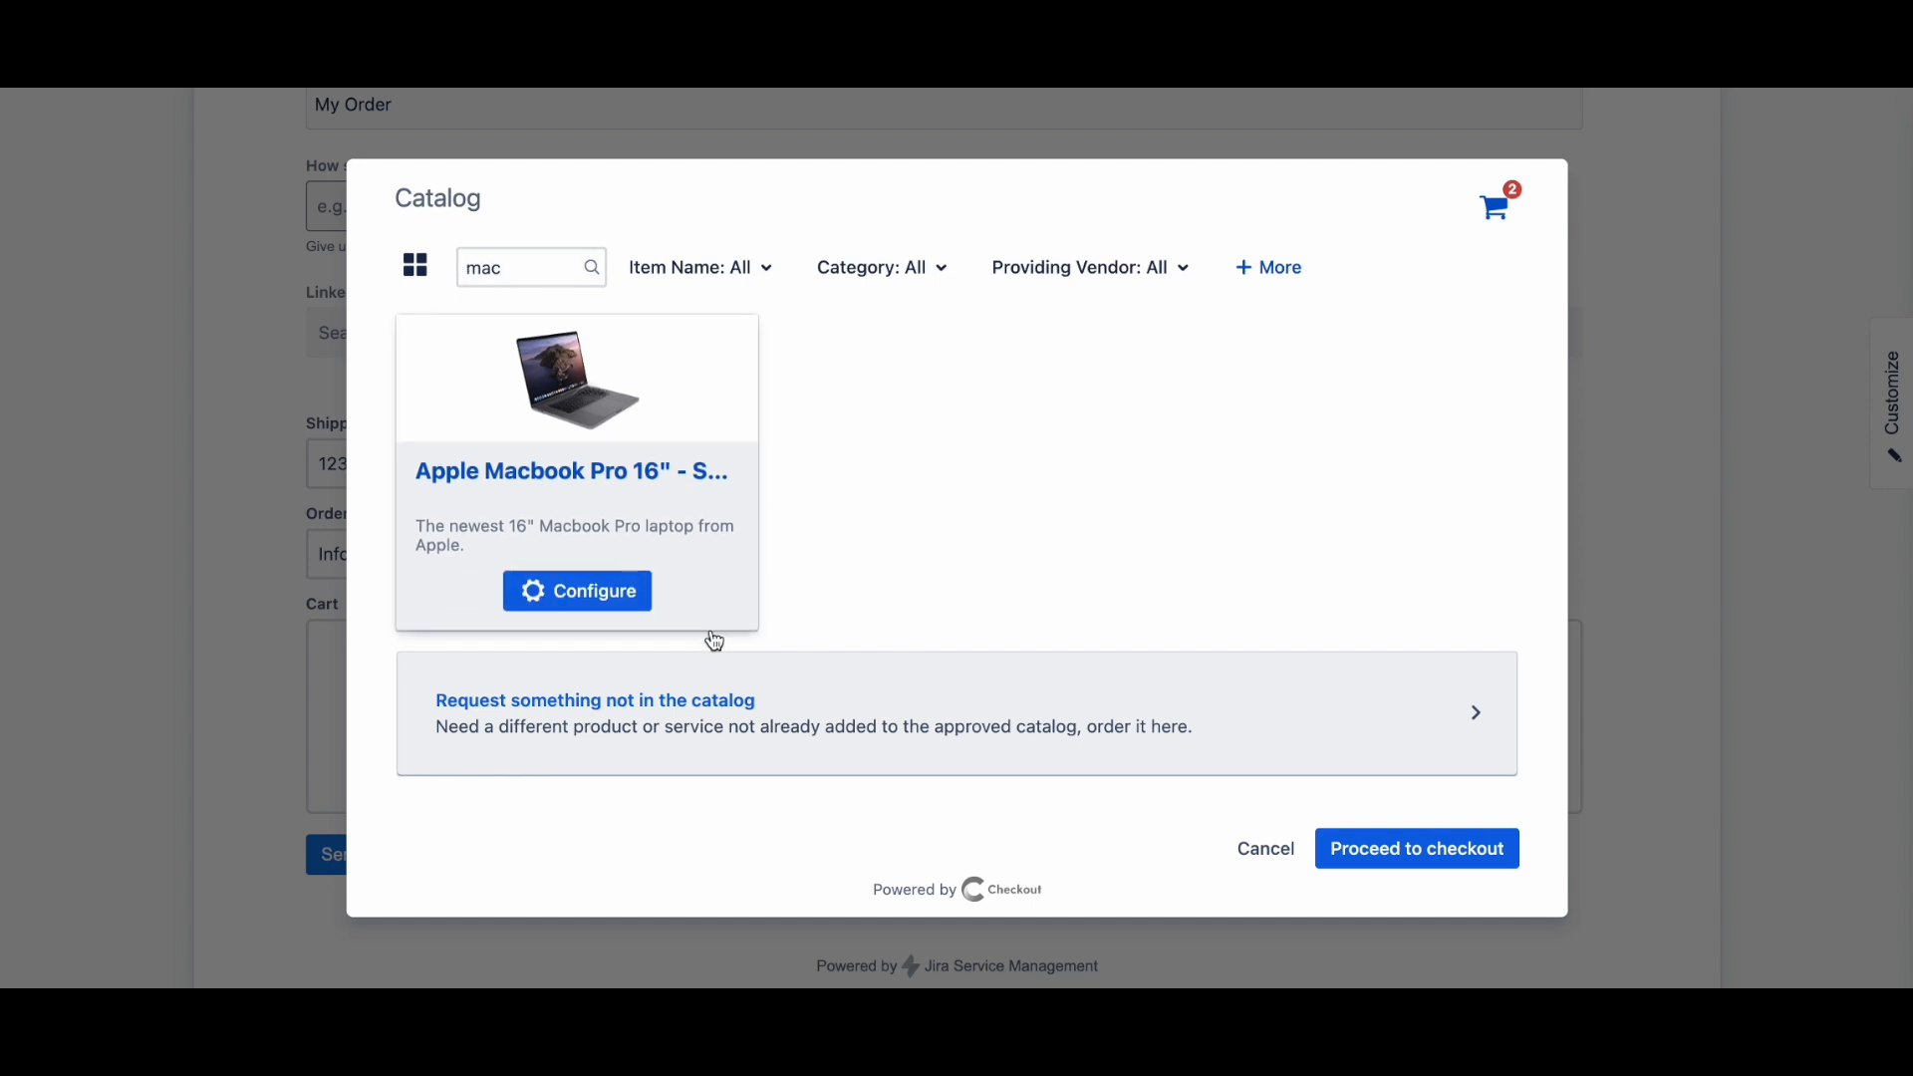
pyautogui.click(668, 722)
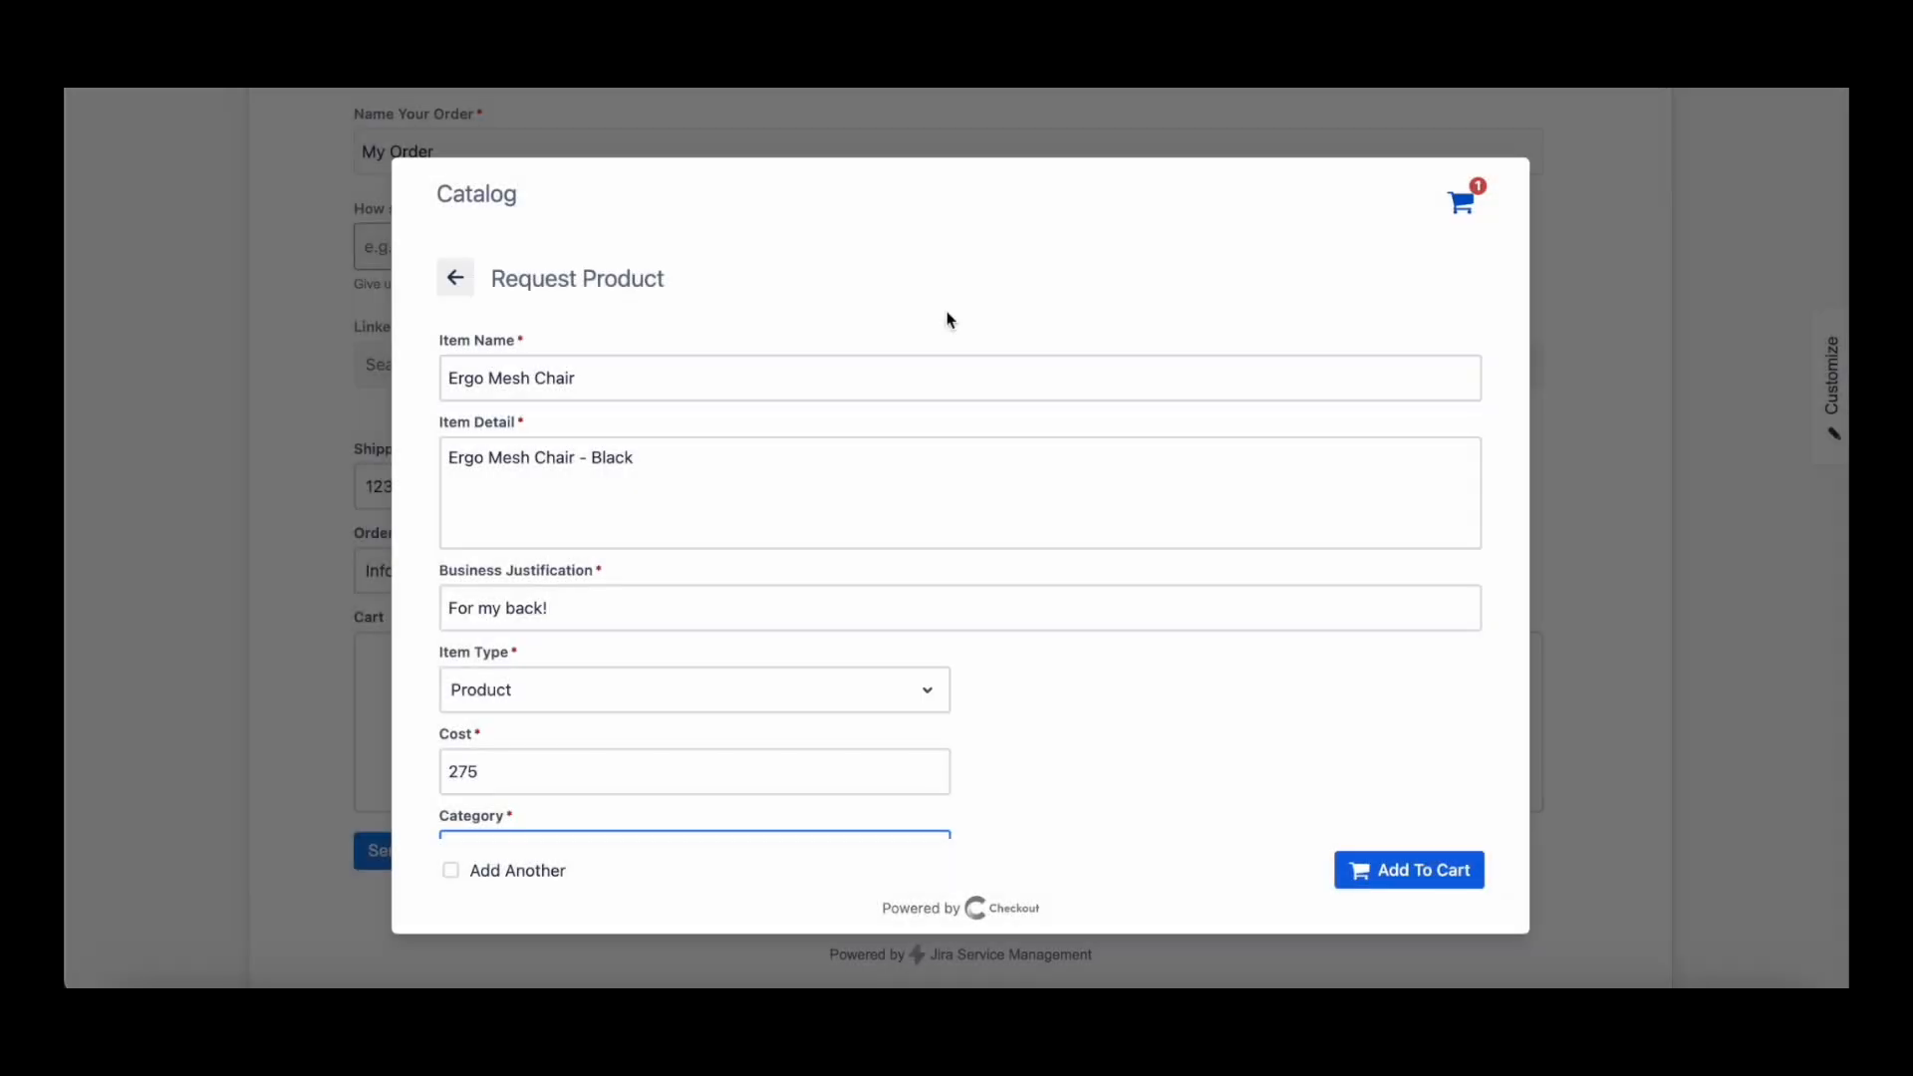
pyautogui.scroll(-2, 947, 319)
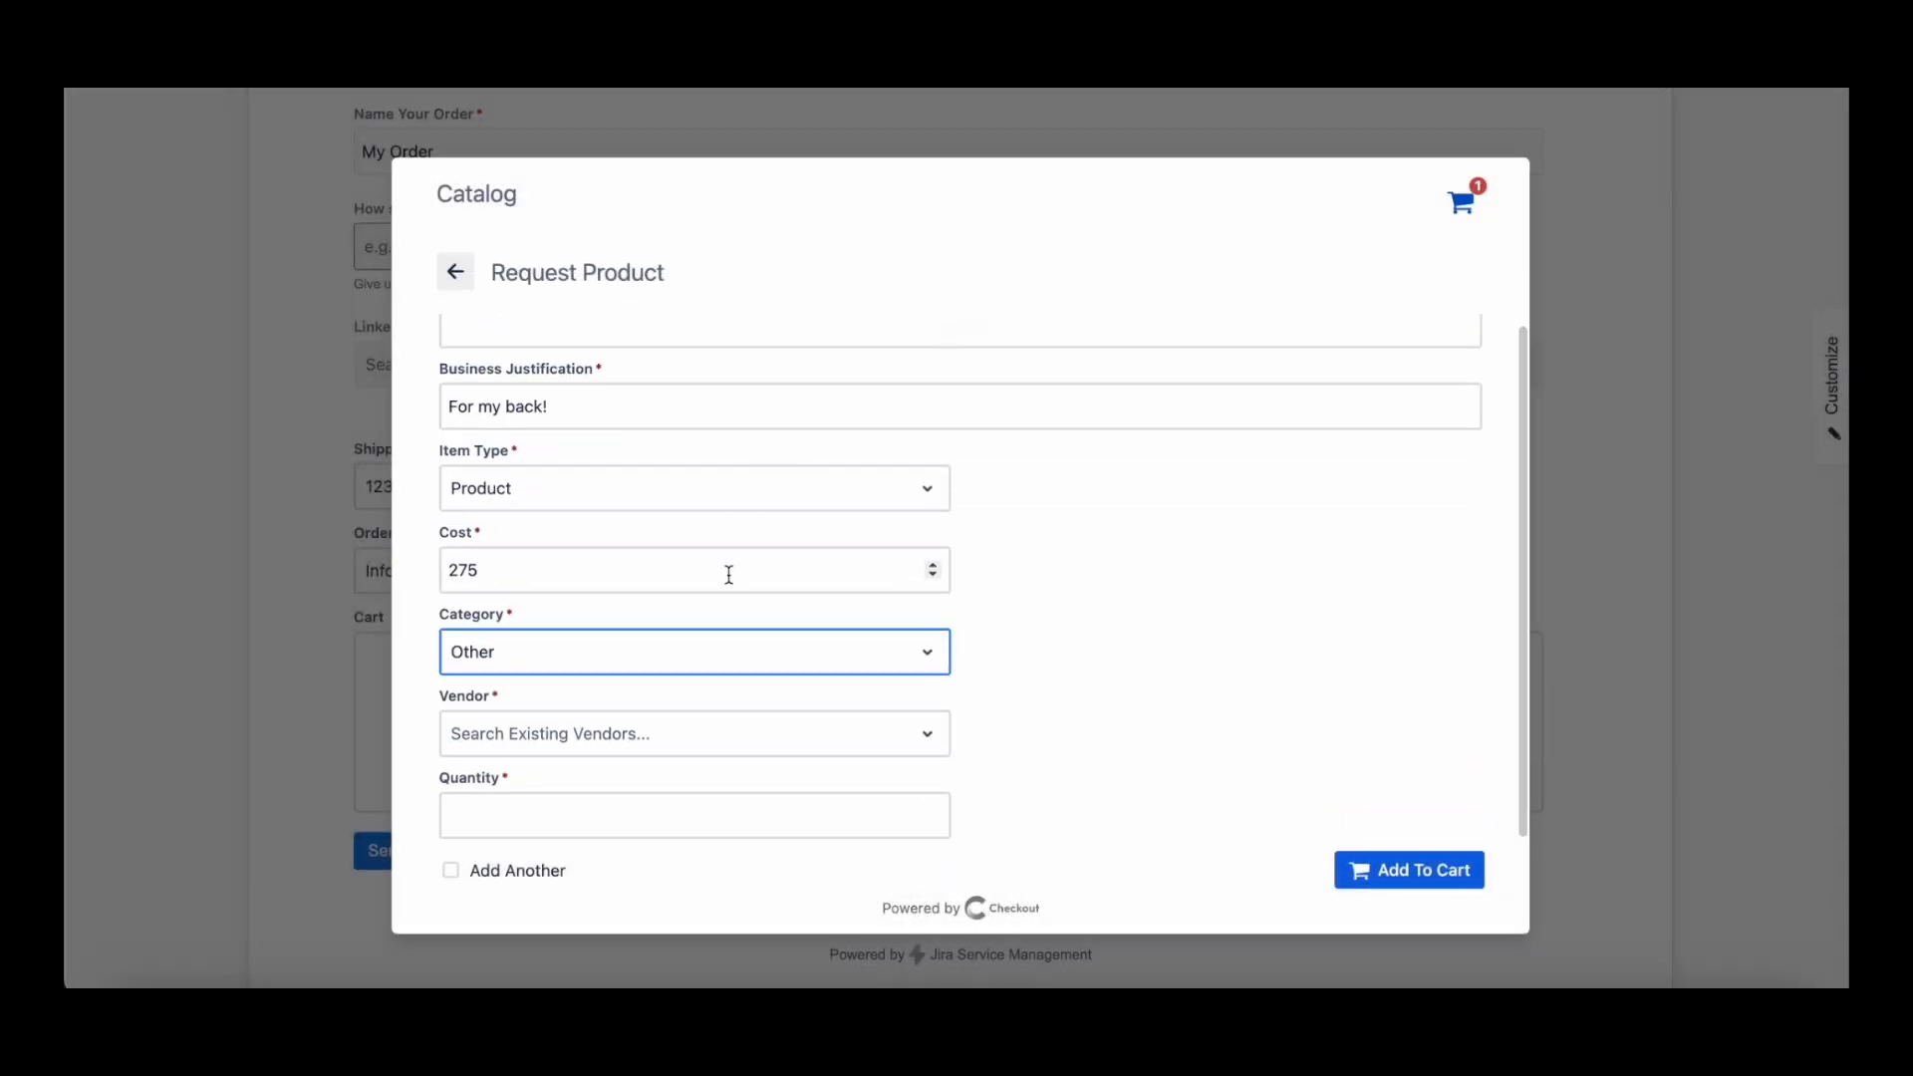
pyautogui.click(697, 738)
pyautogui.write('ULINE')
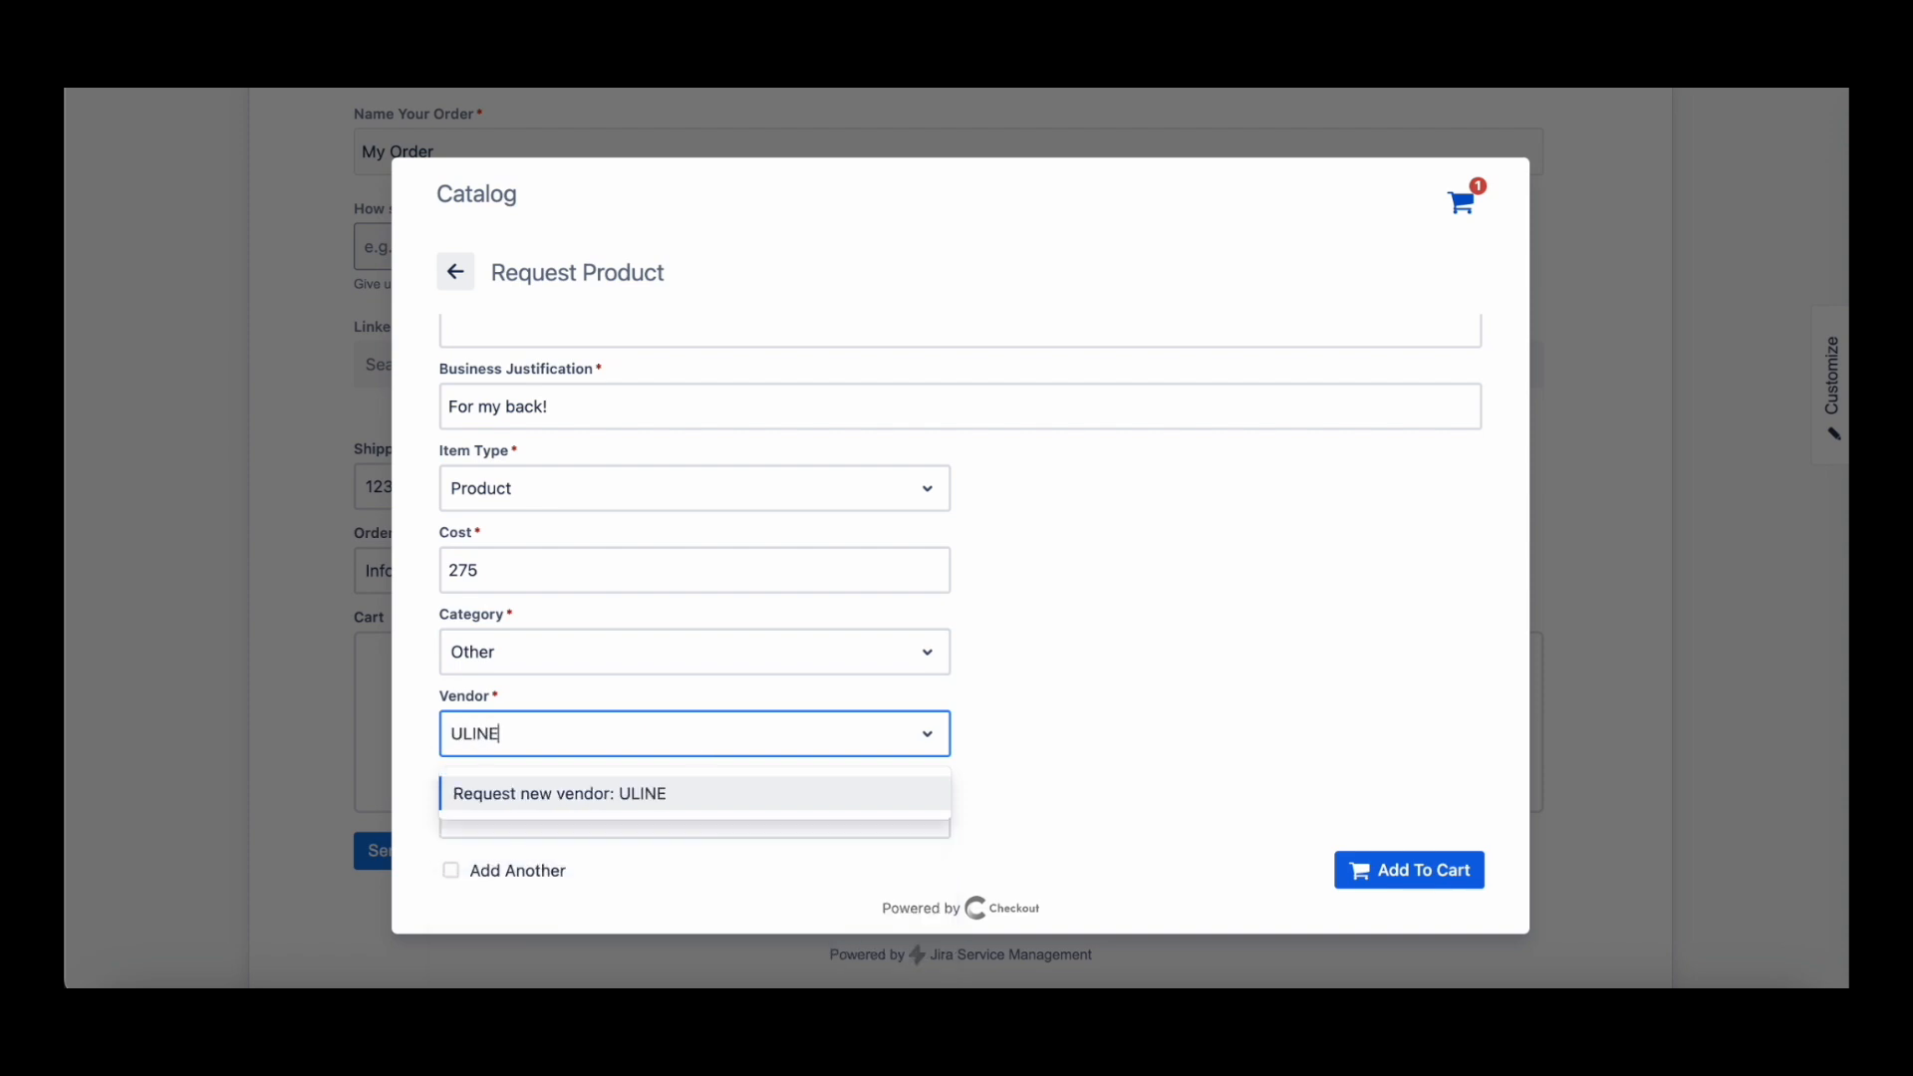
pyautogui.click(718, 794)
pyautogui.click(589, 816)
pyautogui.write('1')
pyautogui.click(1375, 870)
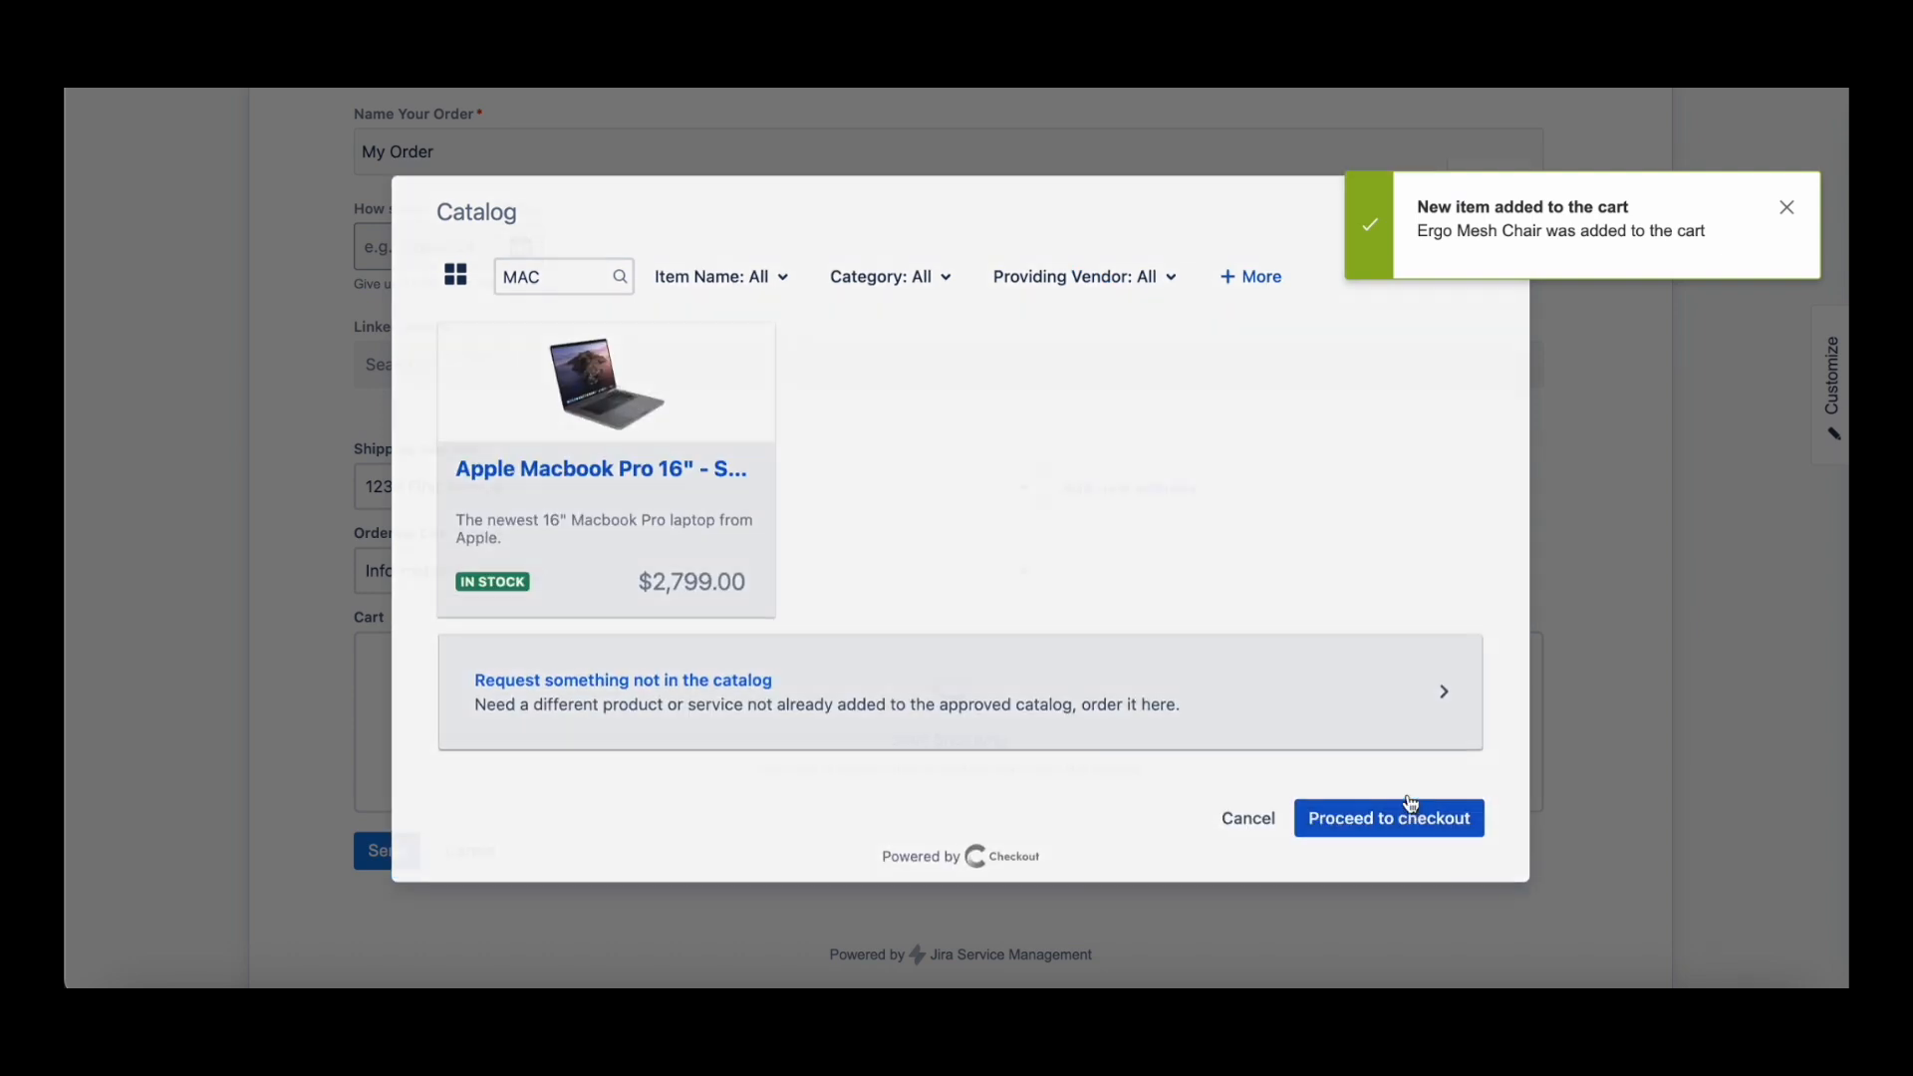
# - Proceed to checkout with the cart and send the order request
pyautogui.click(1407, 803)
pyautogui.click(391, 925)
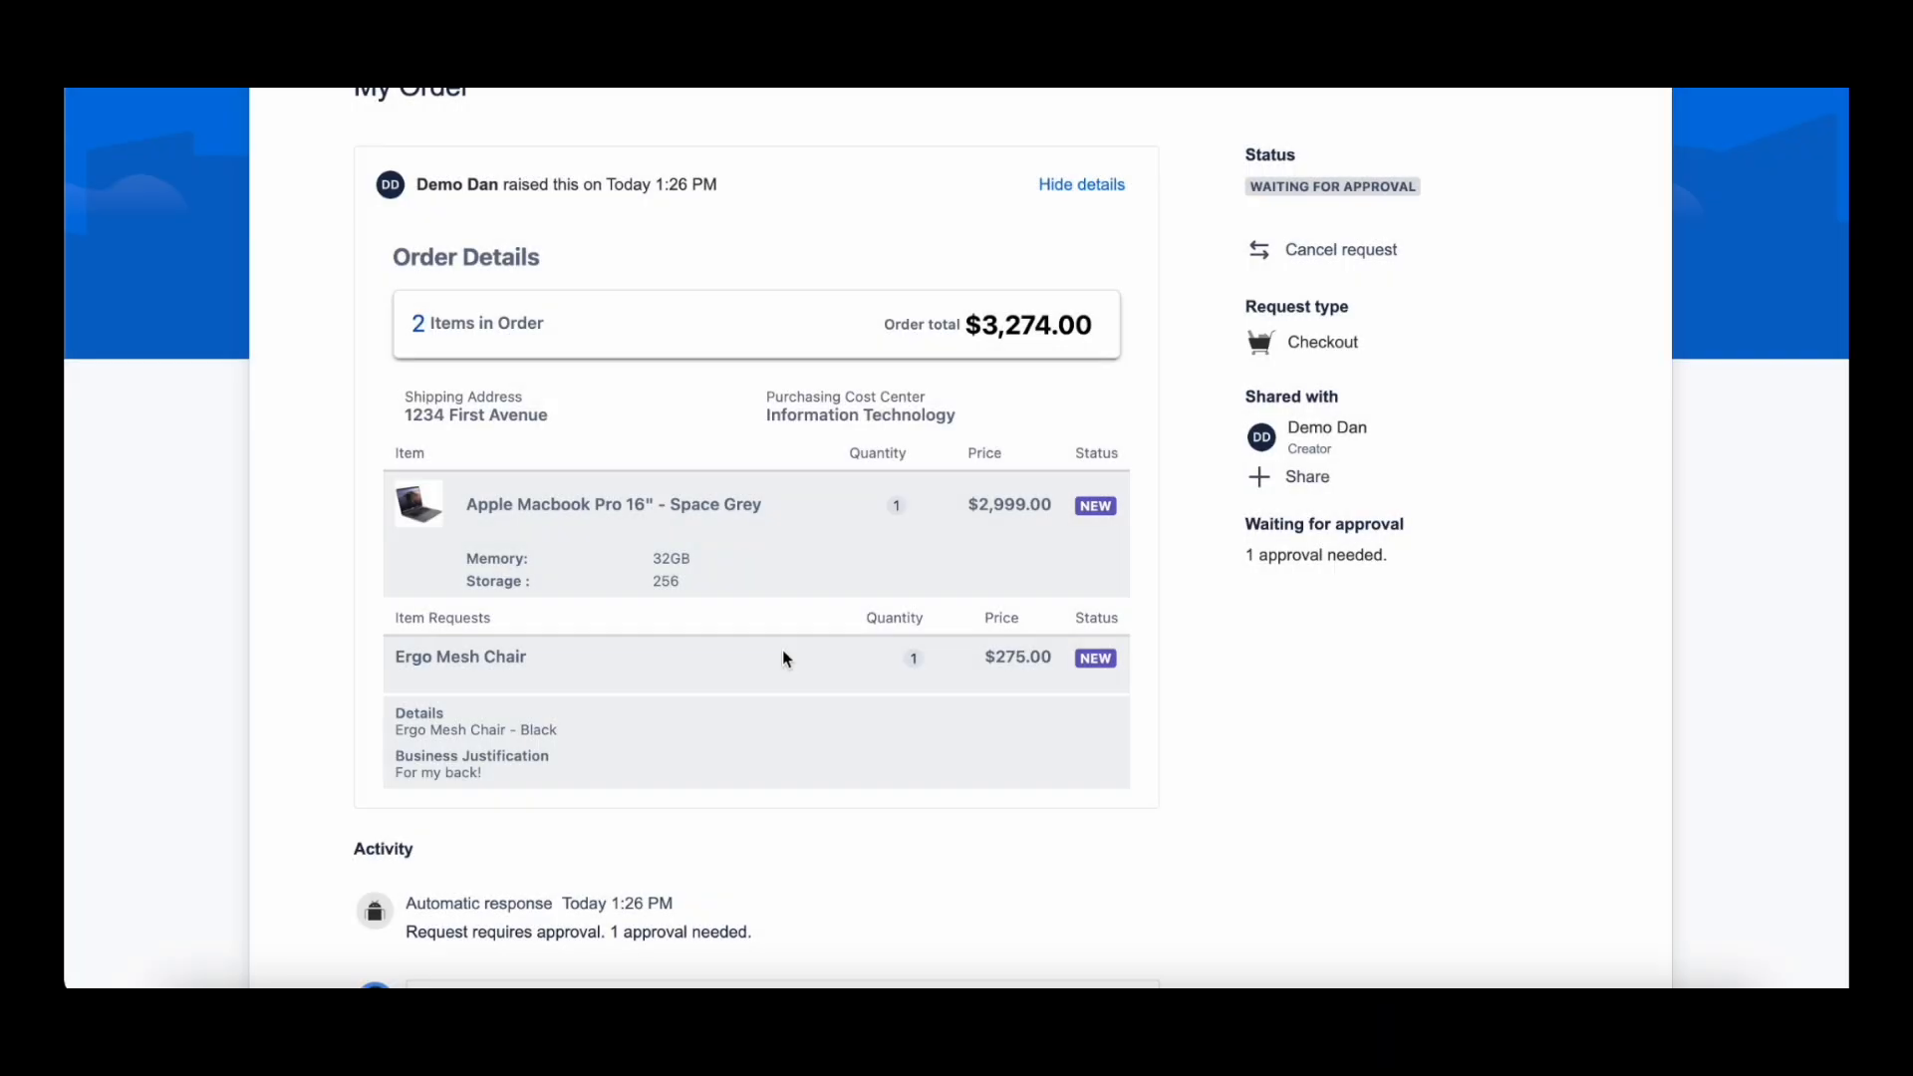
pyautogui.scroll(-3, 782, 650)
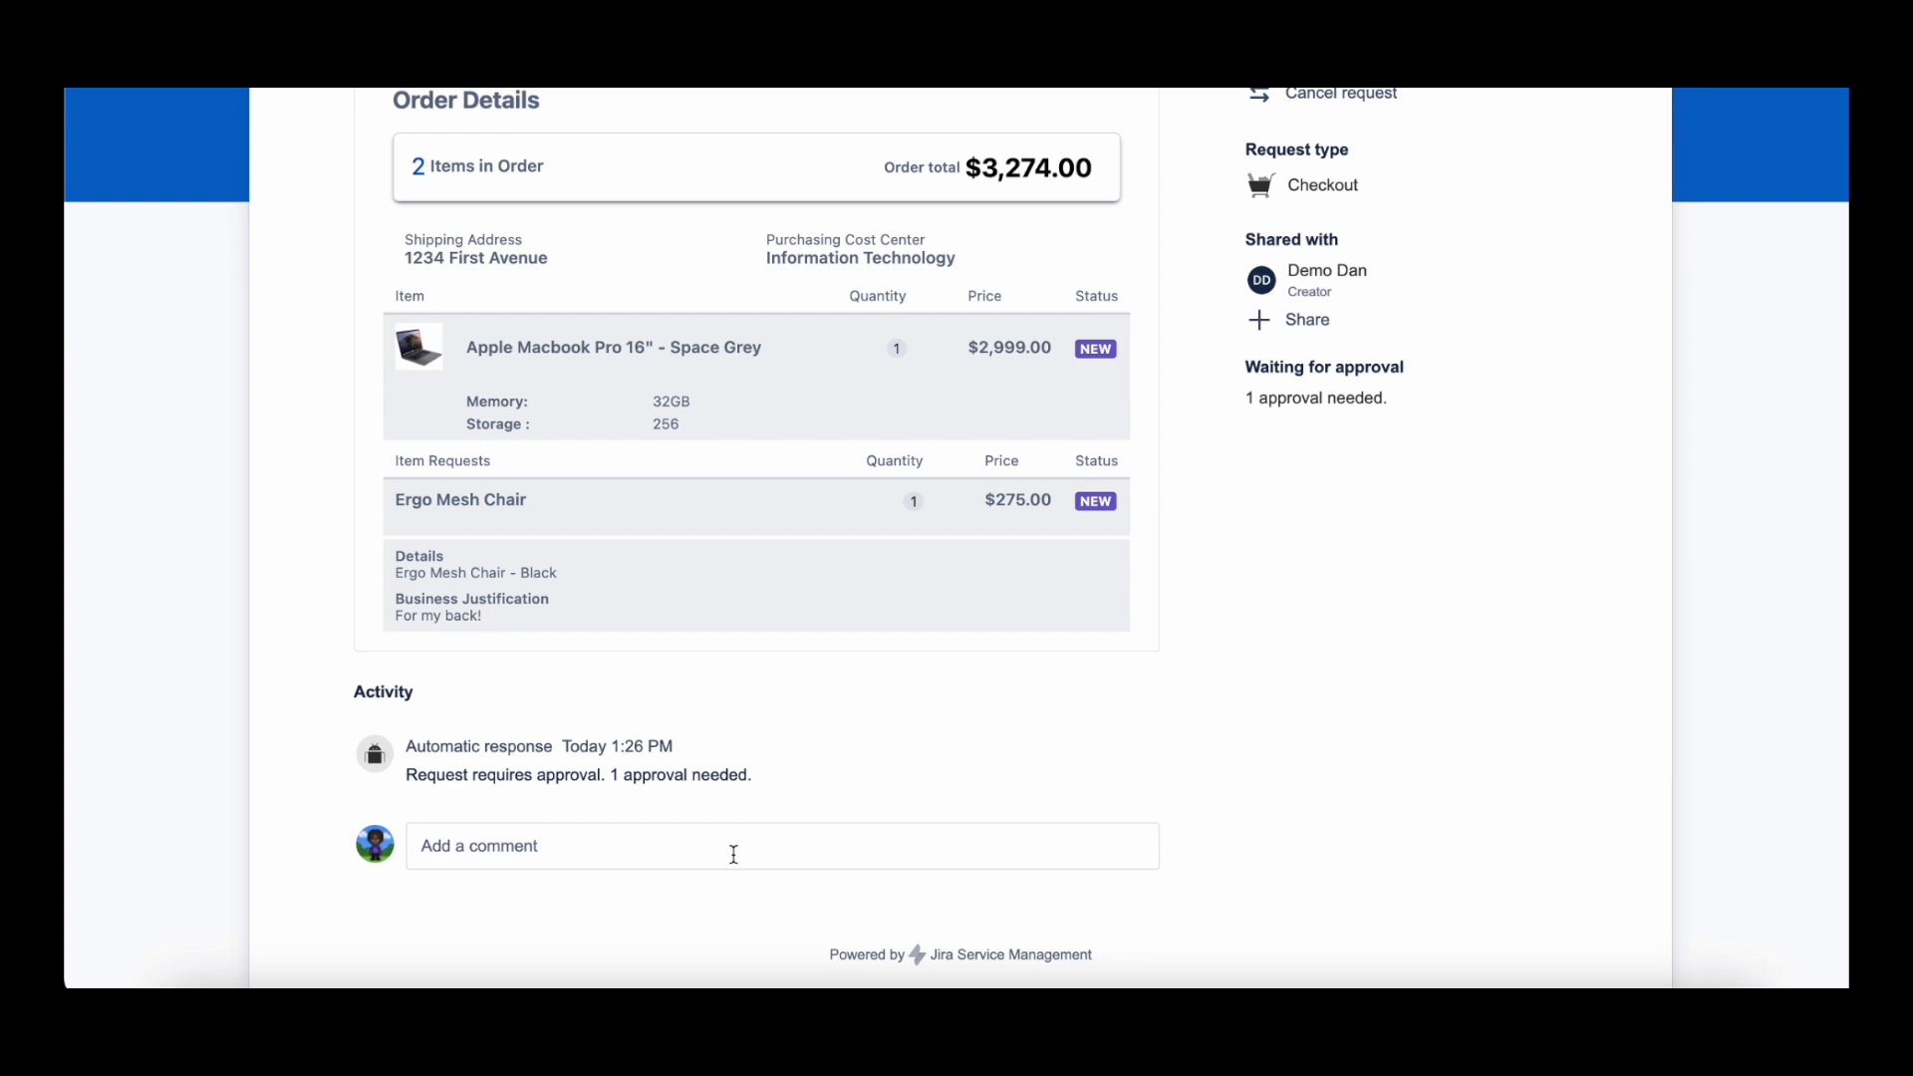
pyautogui.scroll(5, 734, 854)
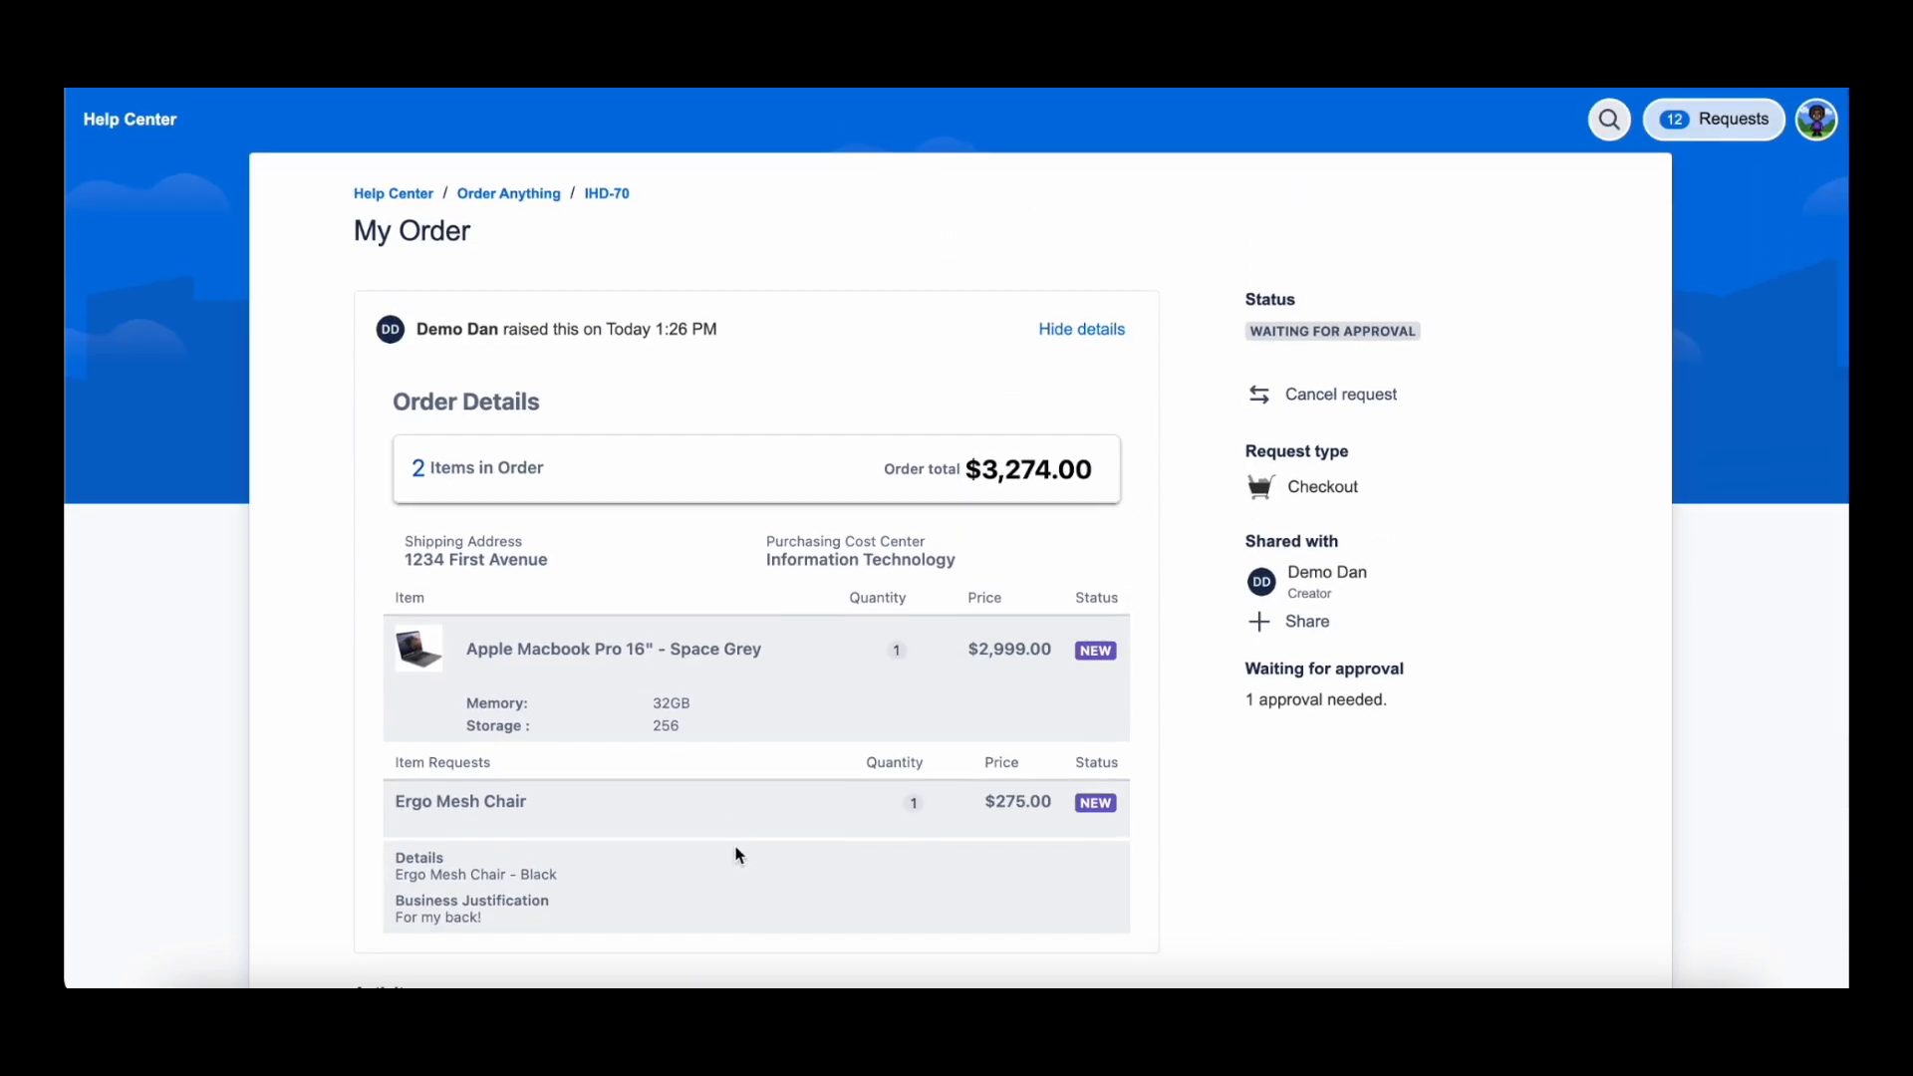
# - Open the submitted order's ticket and examine the items and requested product under its Checkout Order details
pyautogui.click(615, 200)
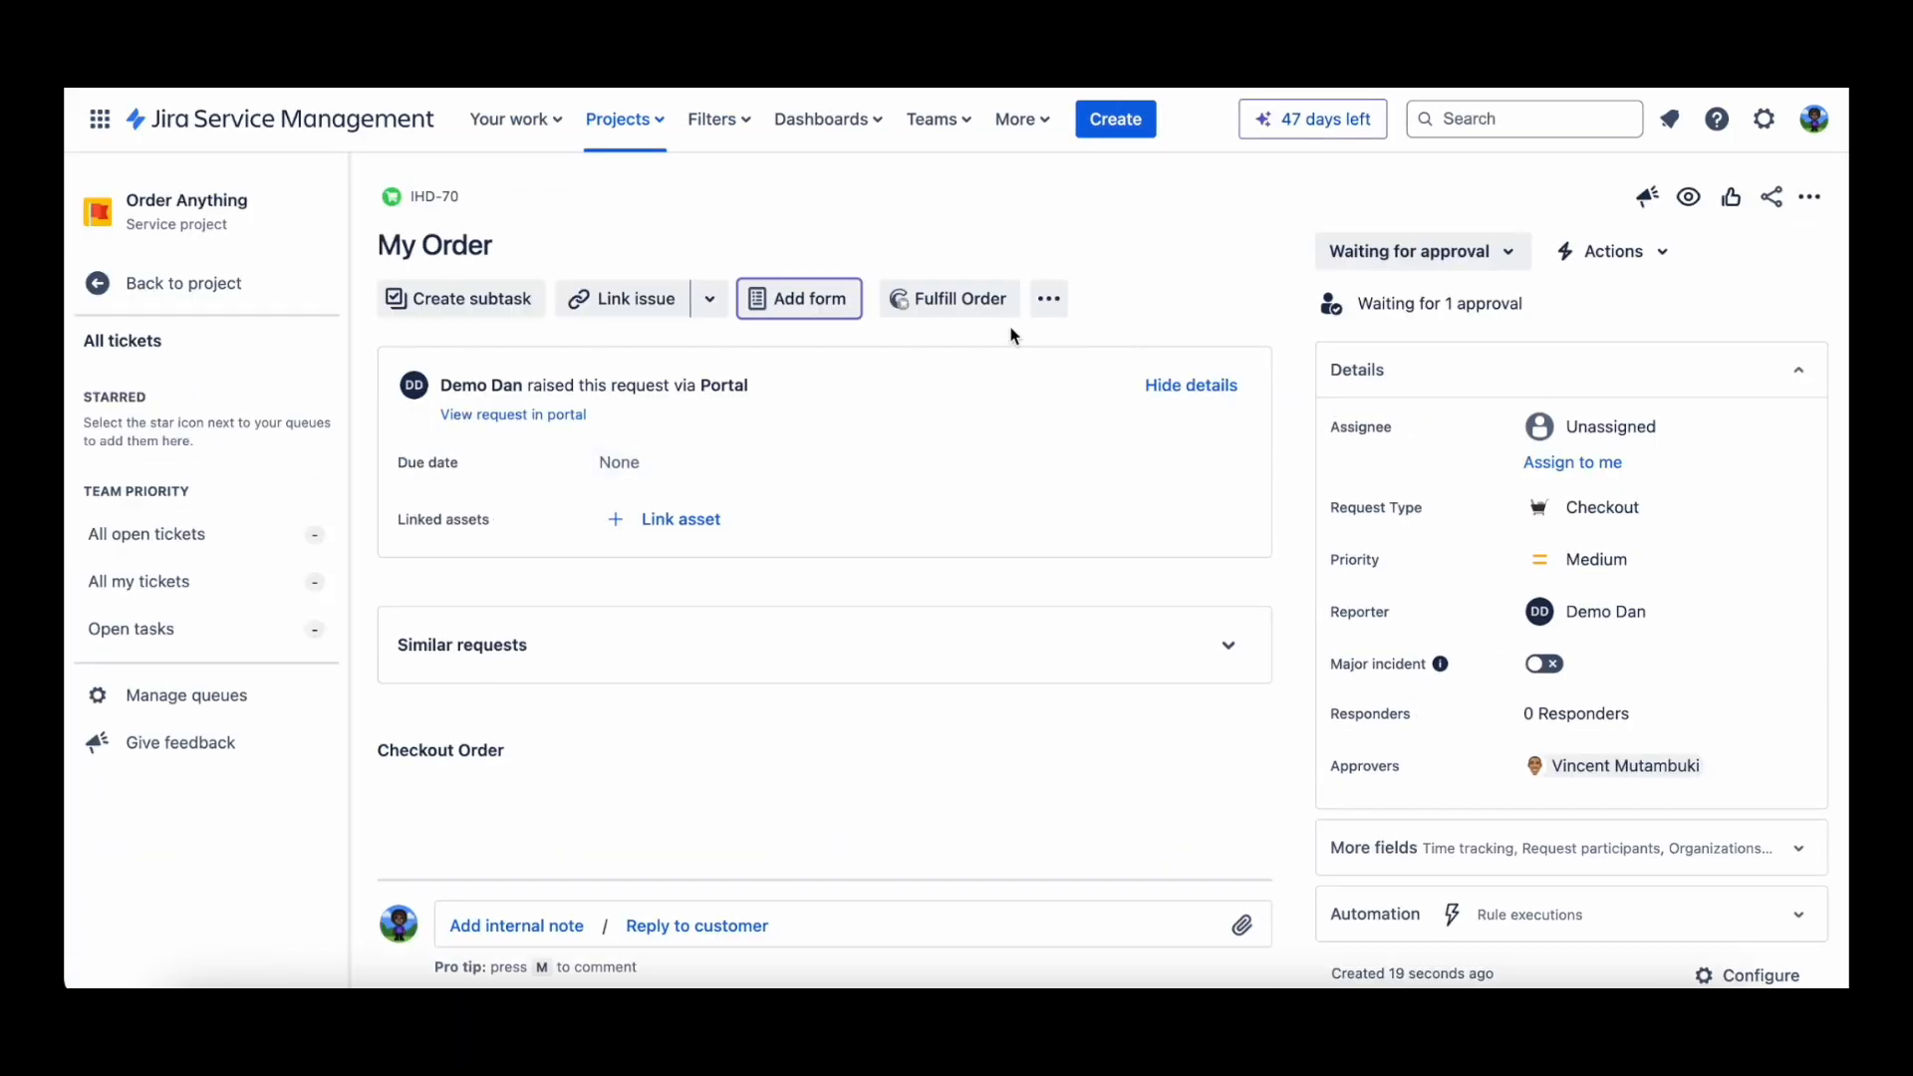
pyautogui.scroll(-3, 967, 314)
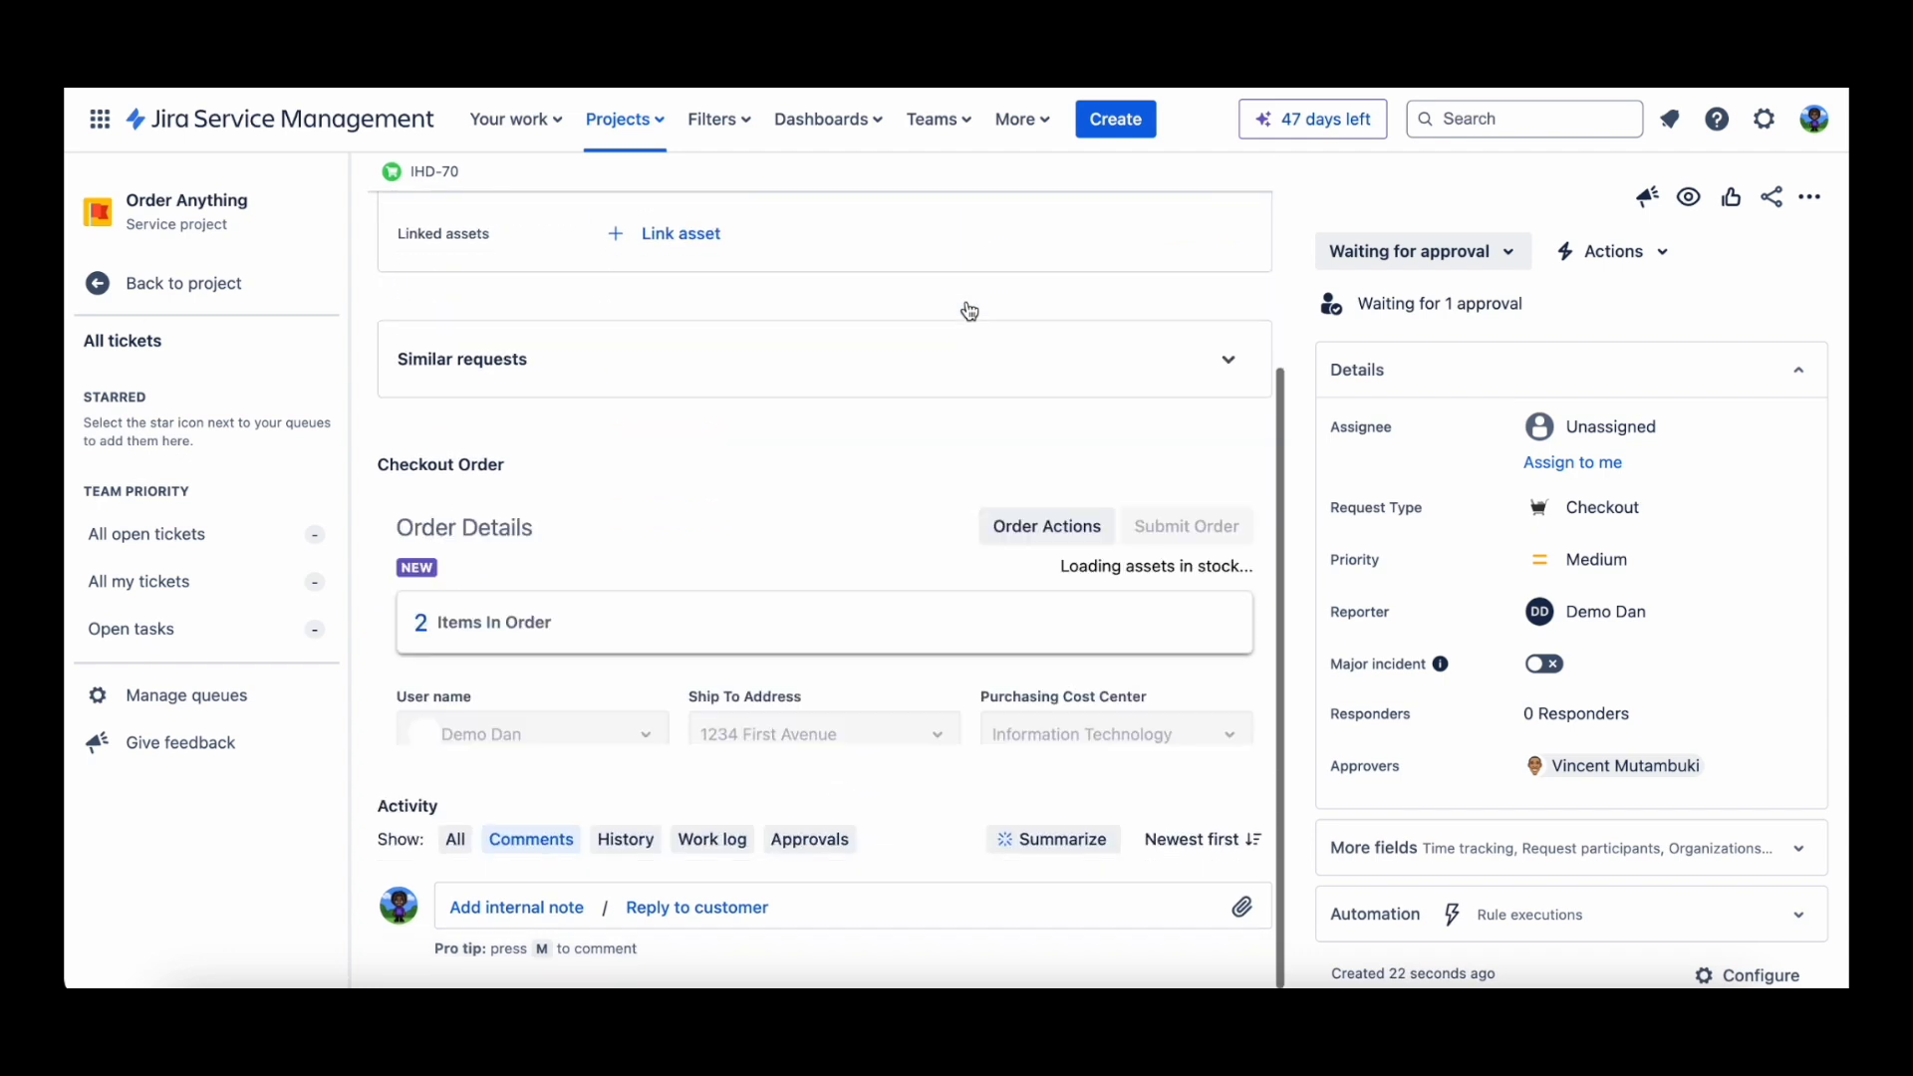
pyautogui.scroll(-3, 965, 458)
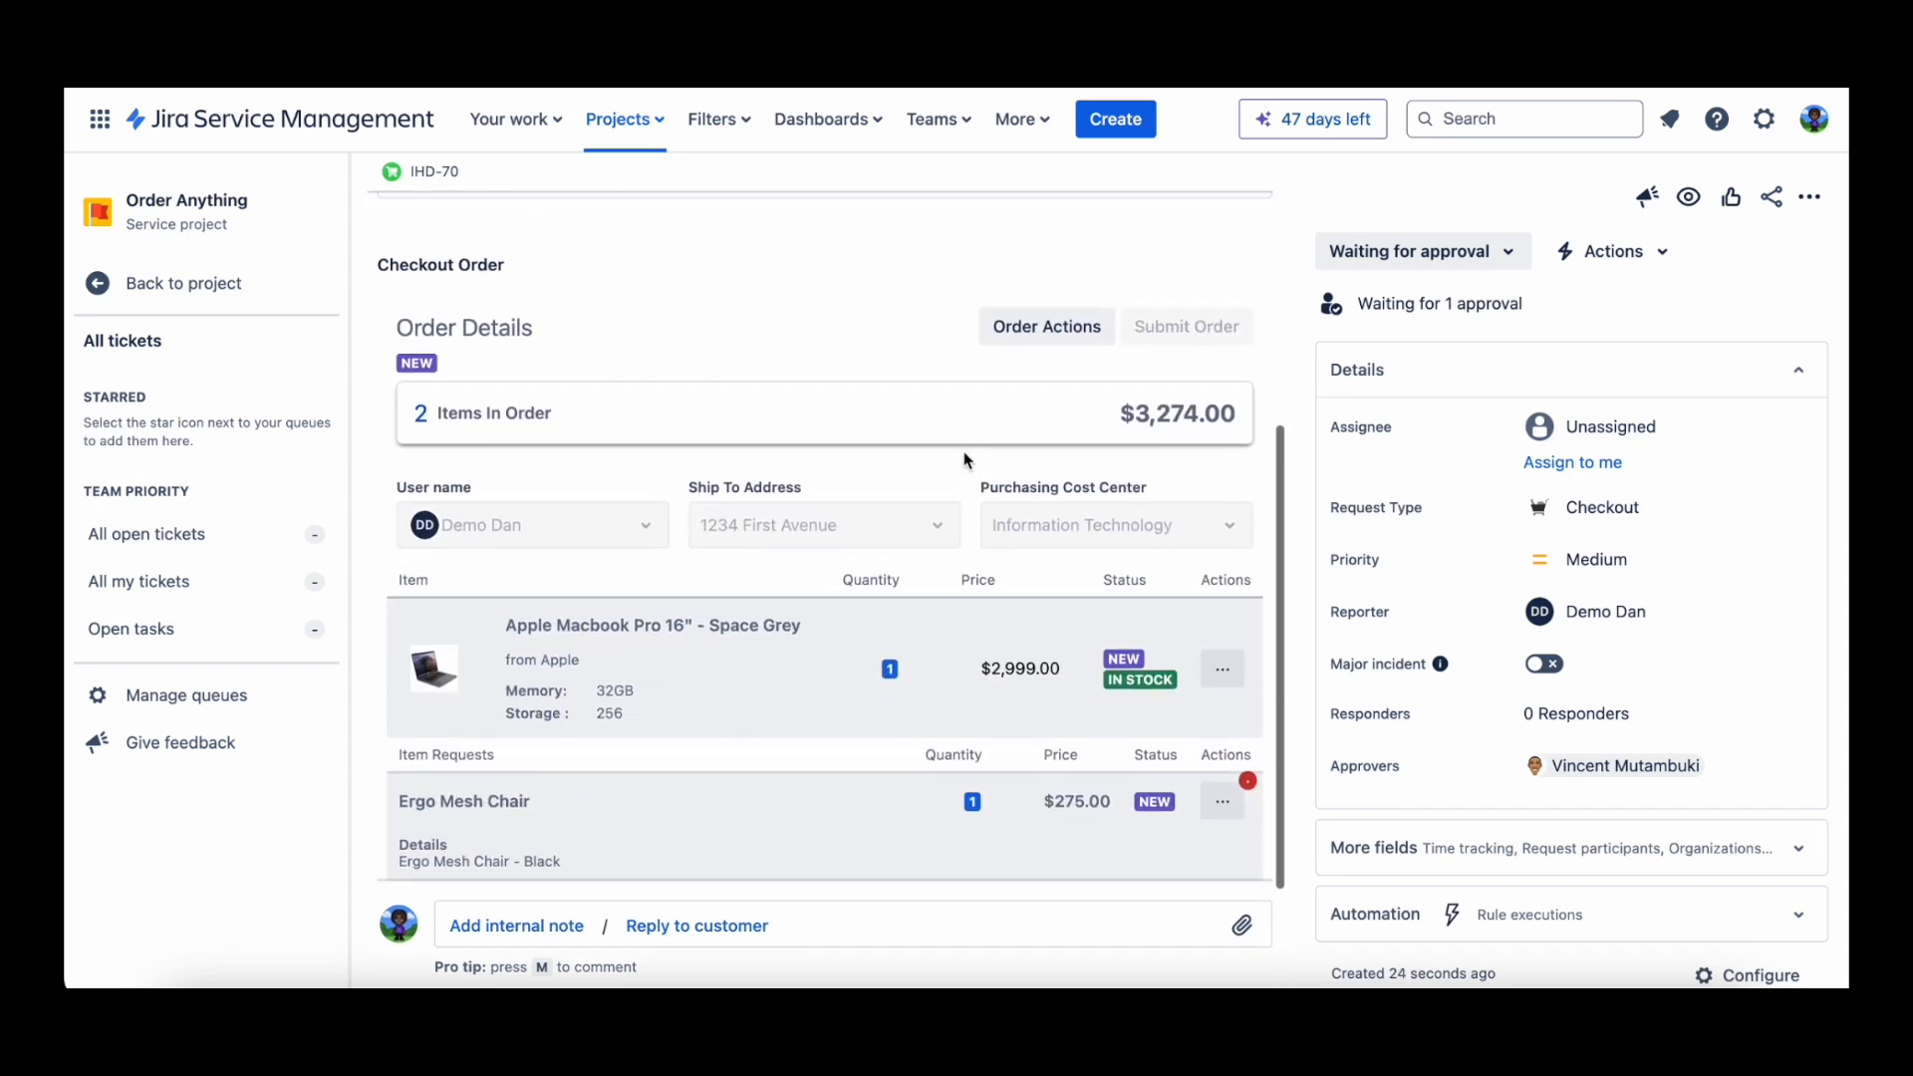
pyautogui.scroll(-1, 967, 460)
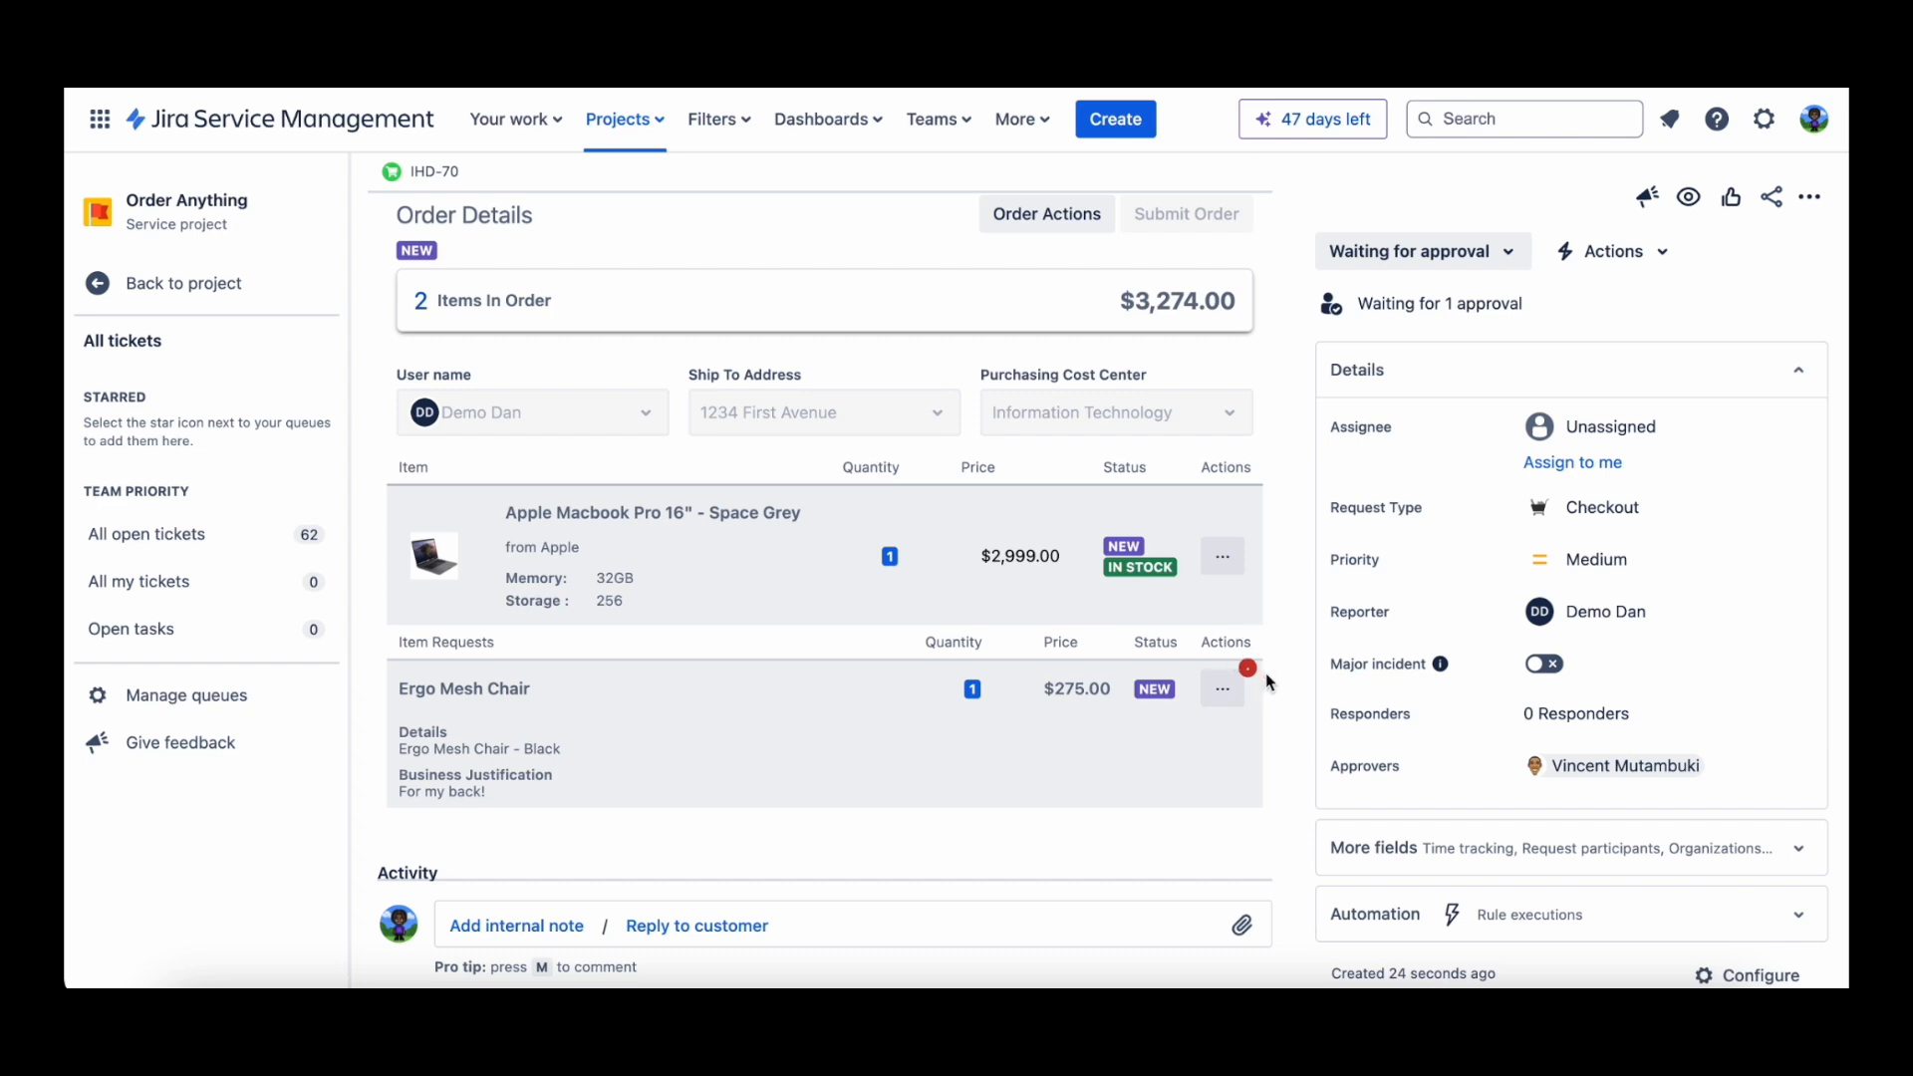
pyautogui.scroll(-1, 1269, 682)
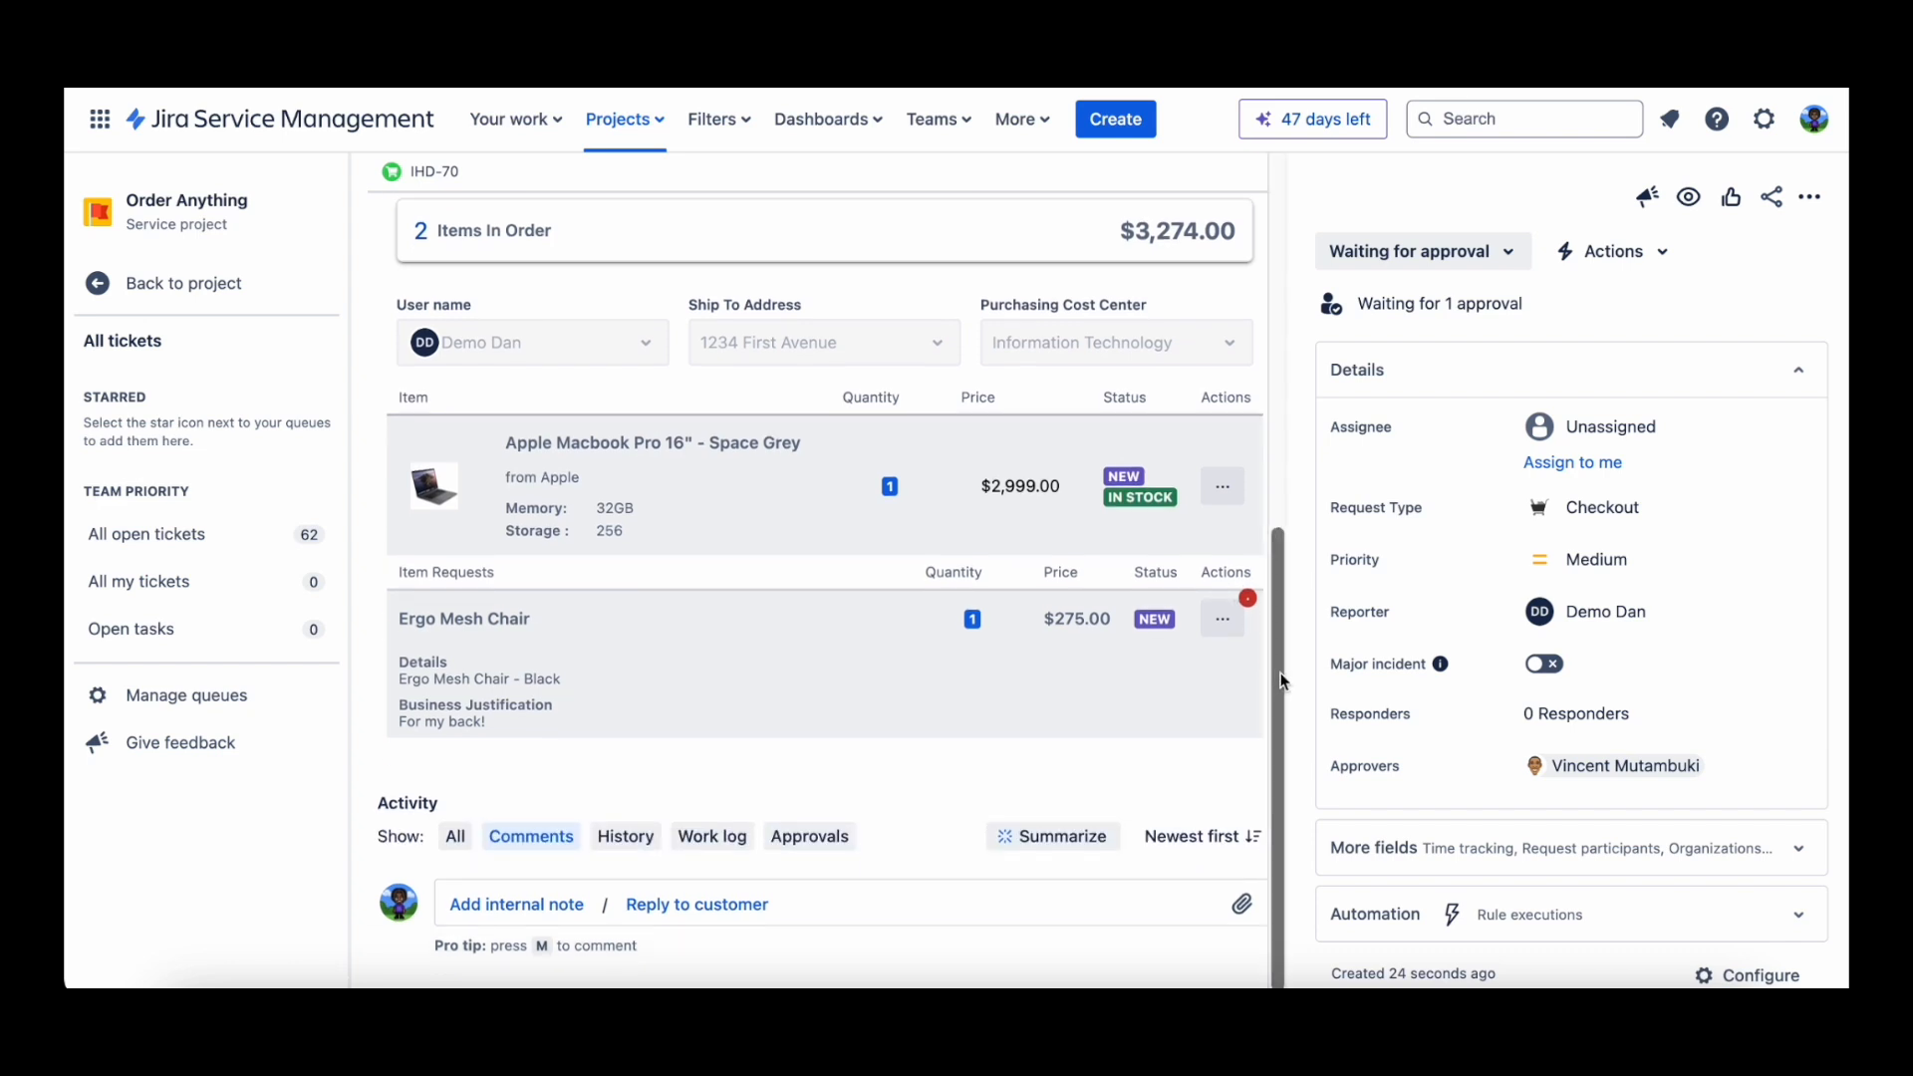
# - Create the vendor requested for the Ergo Mesh Chair, saving it with its address and contact details
pyautogui.click(1223, 617)
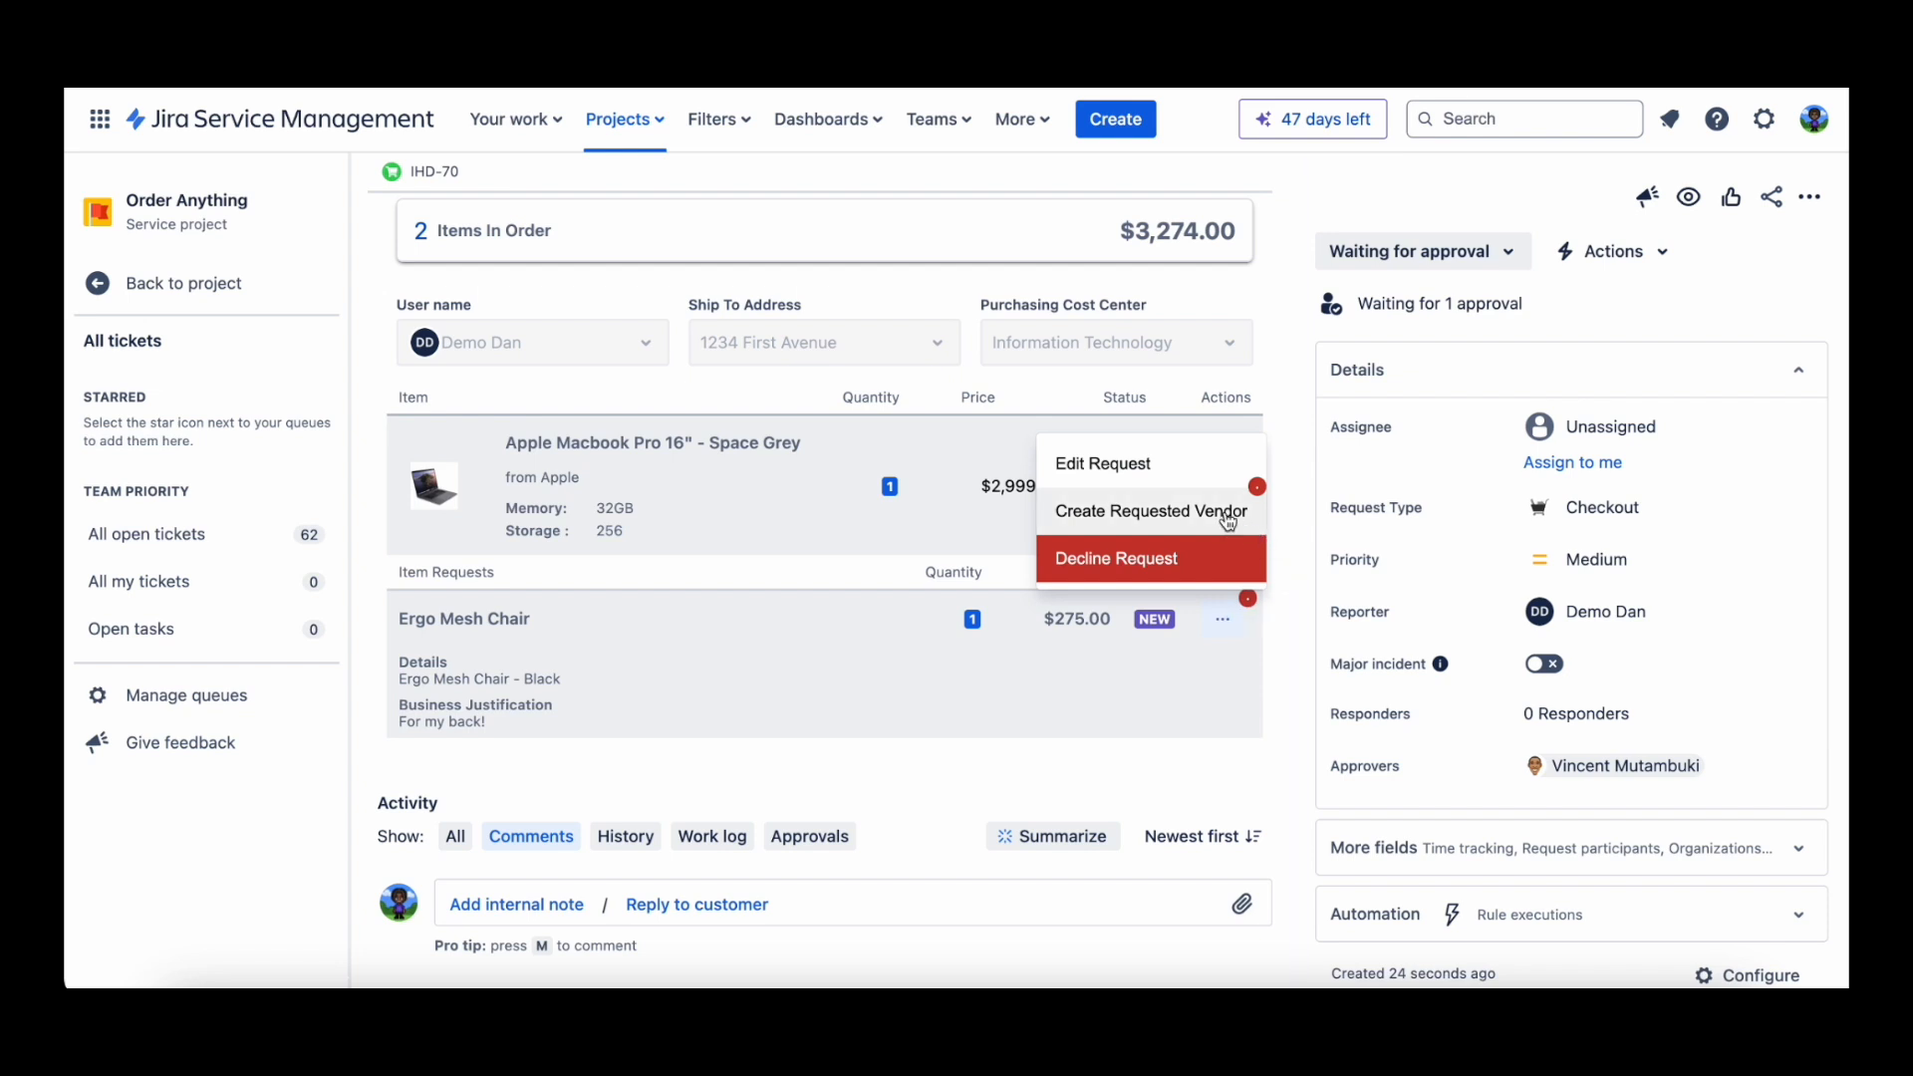
pyautogui.click(1178, 511)
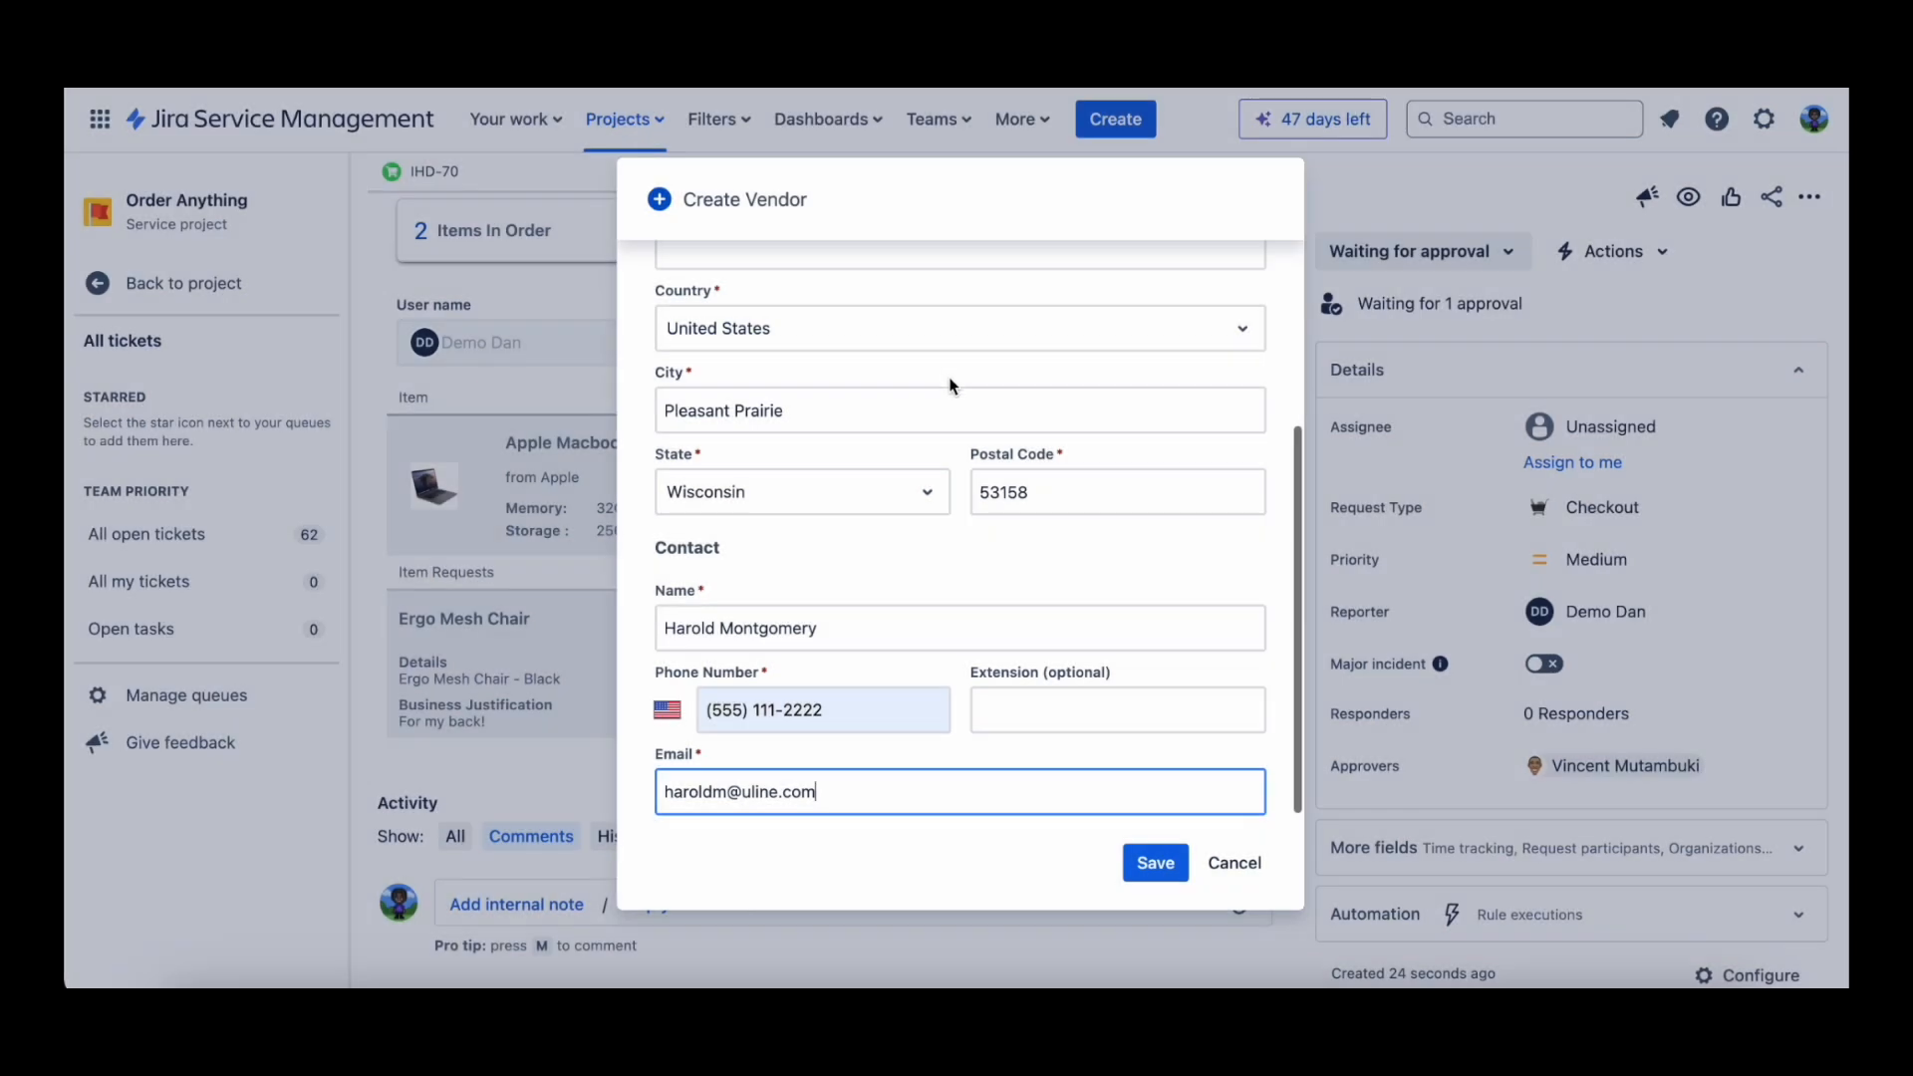
pyautogui.click(1157, 862)
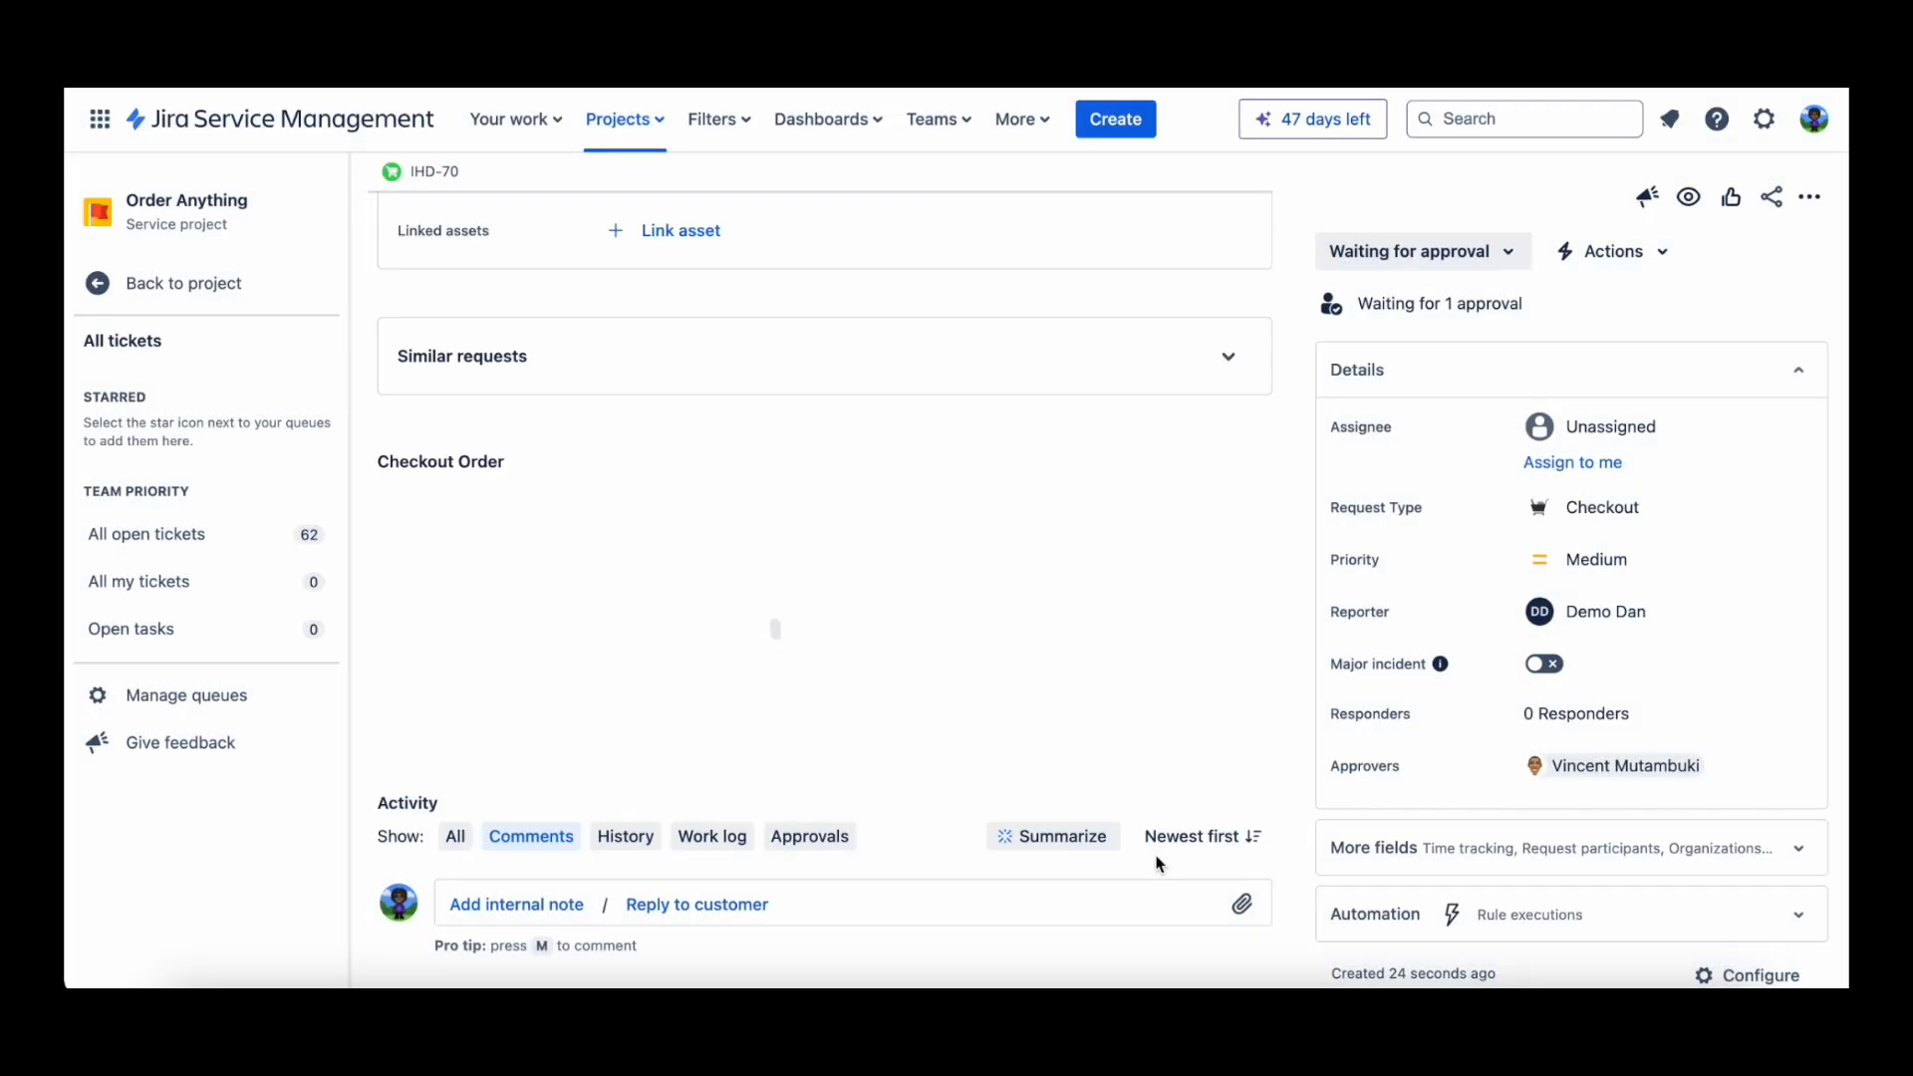
pyautogui.scroll(-3, 1171, 730)
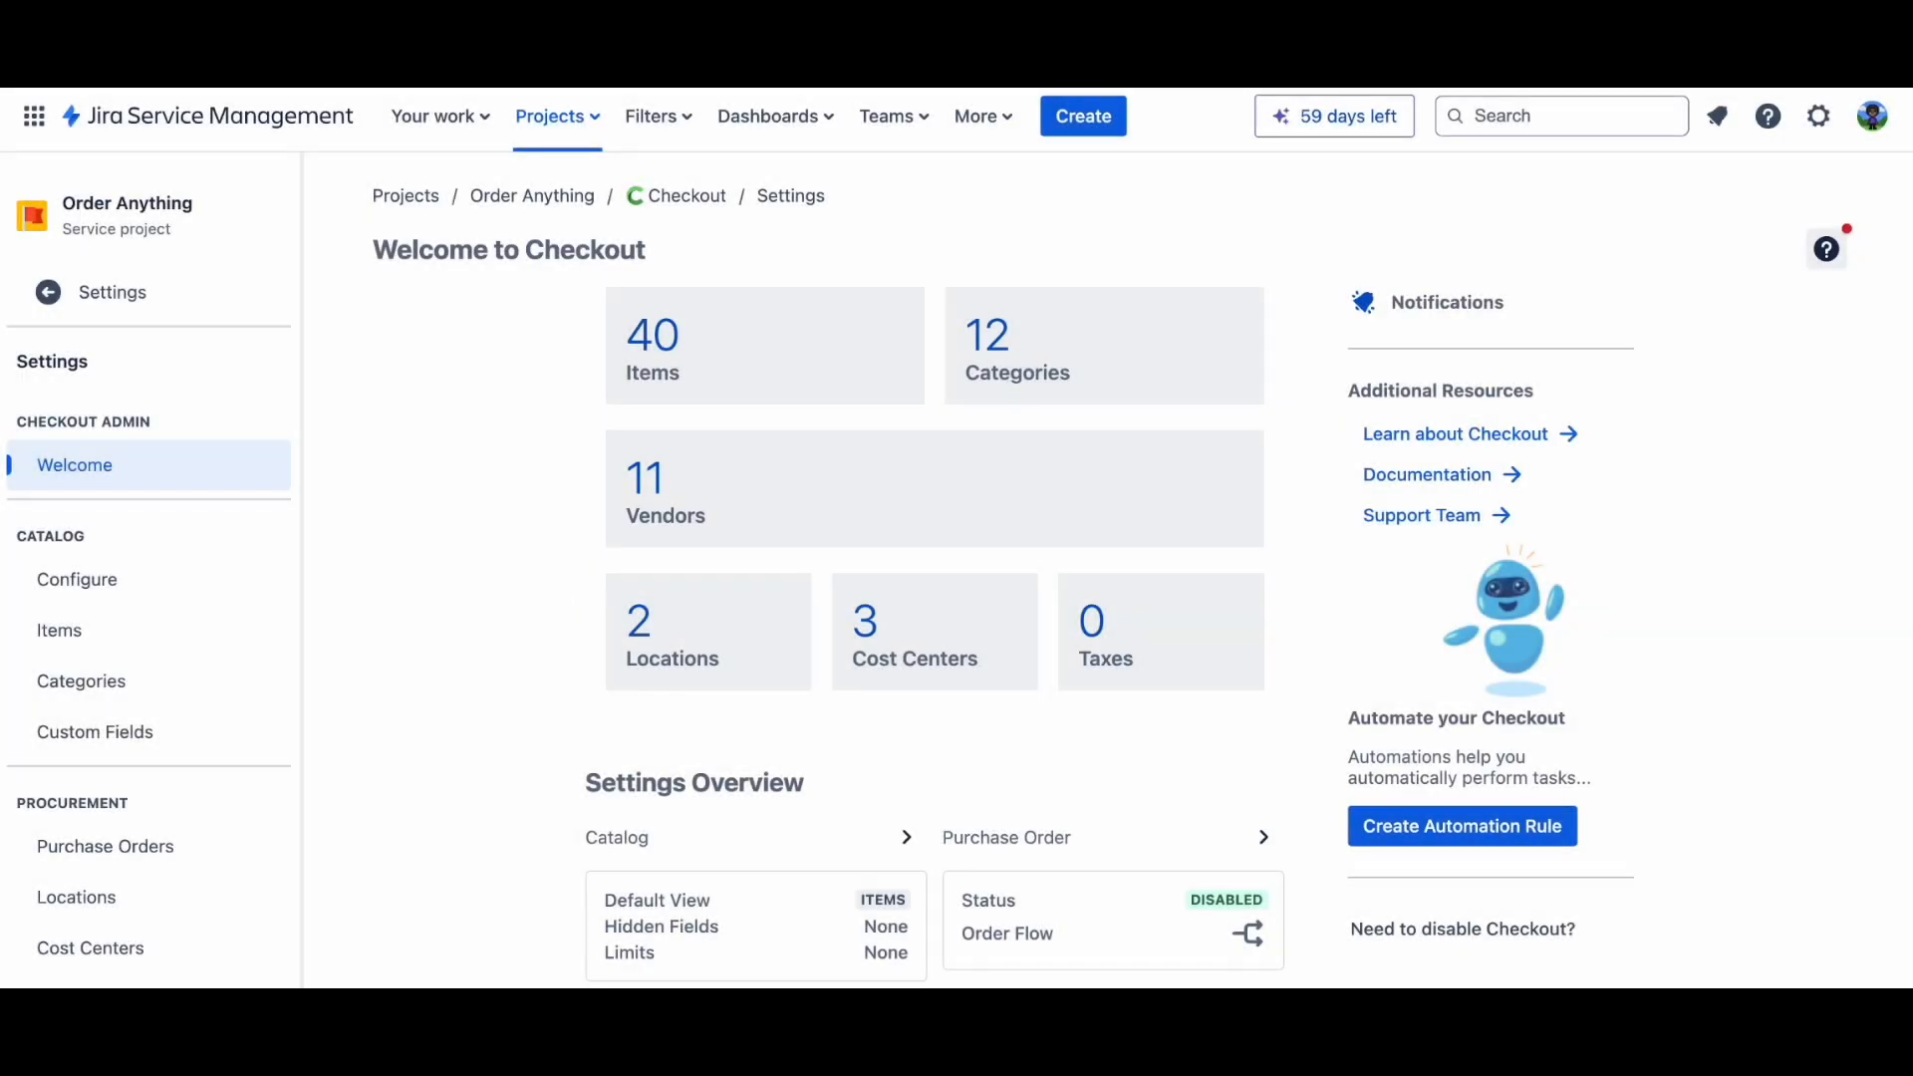
# - Open the list of automation plans in the Checkout settings
pyautogui.scroll(-2, 269, 642)
pyautogui.scroll(-2, 218, 790)
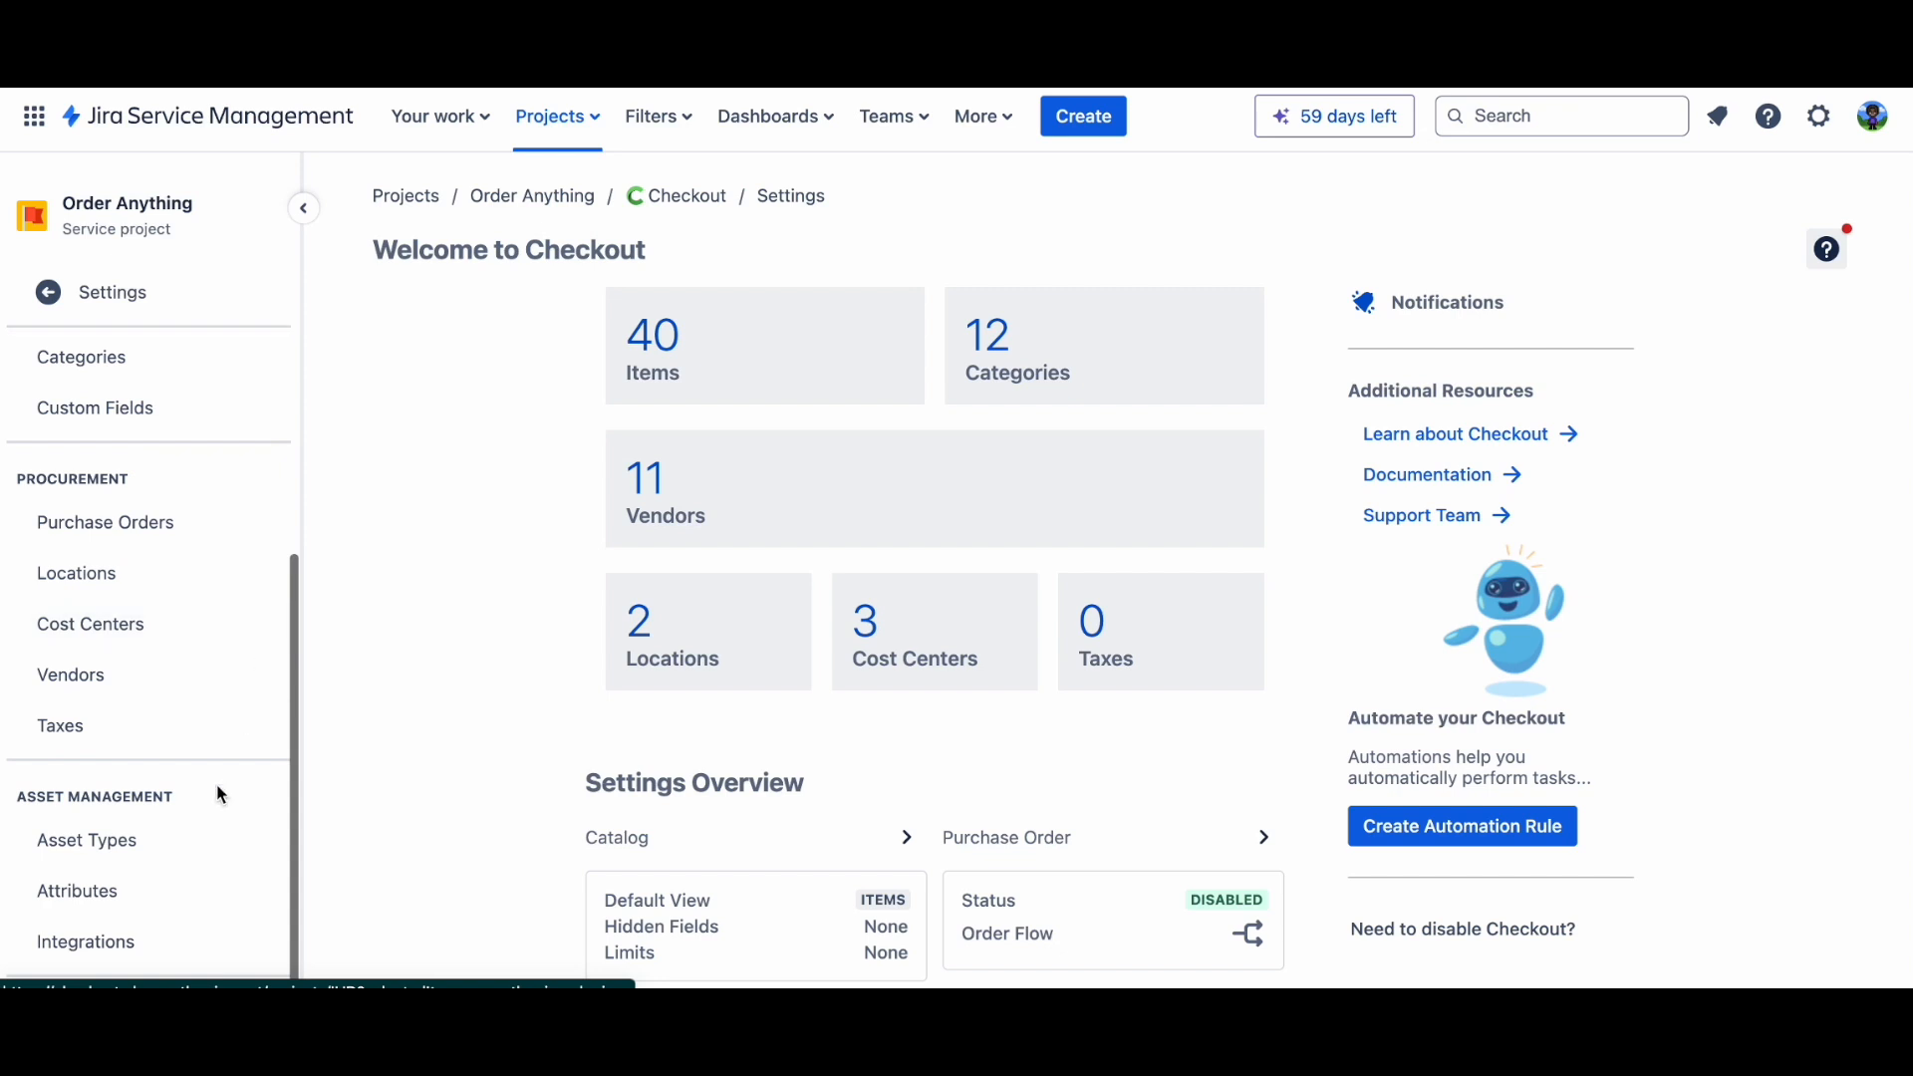
pyautogui.click(180, 958)
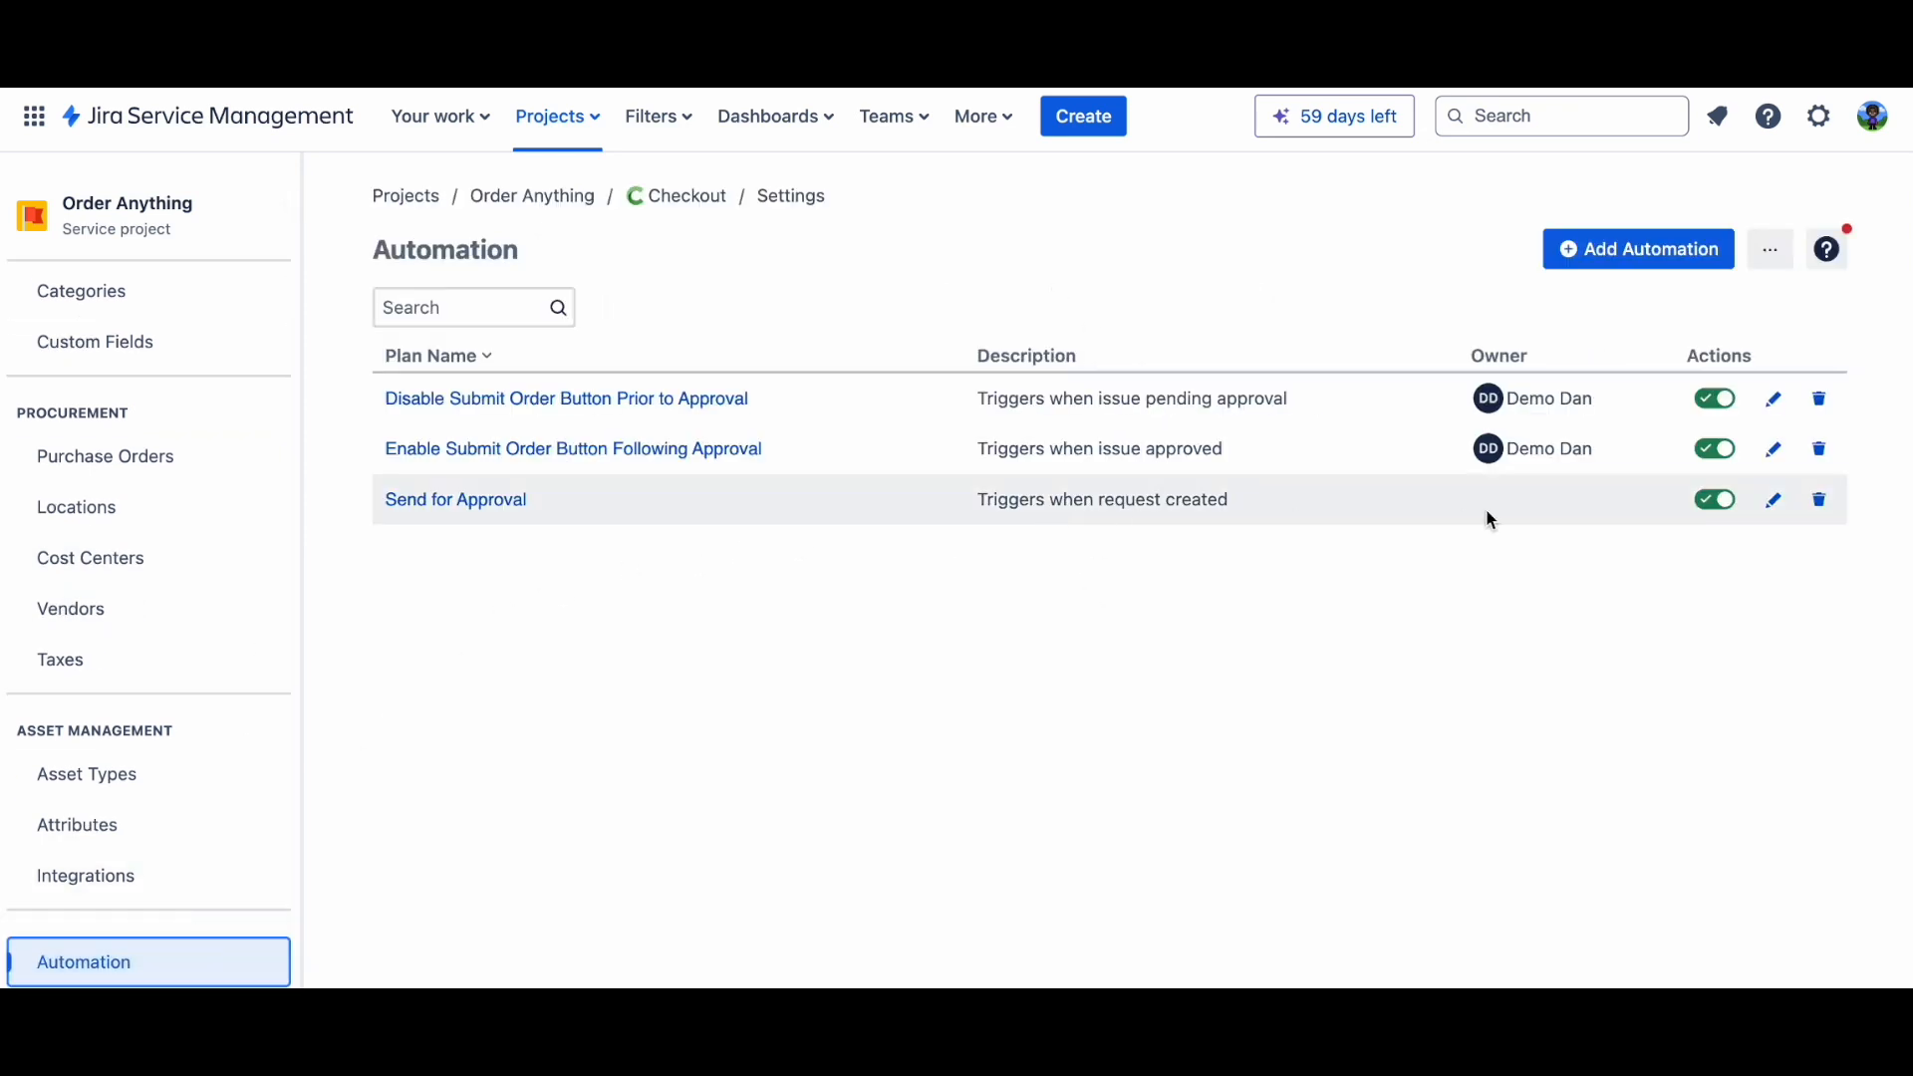
# - Open the "Disable Submit Order Button Prior to Approval" automation plan for editing
pyautogui.click(1770, 401)
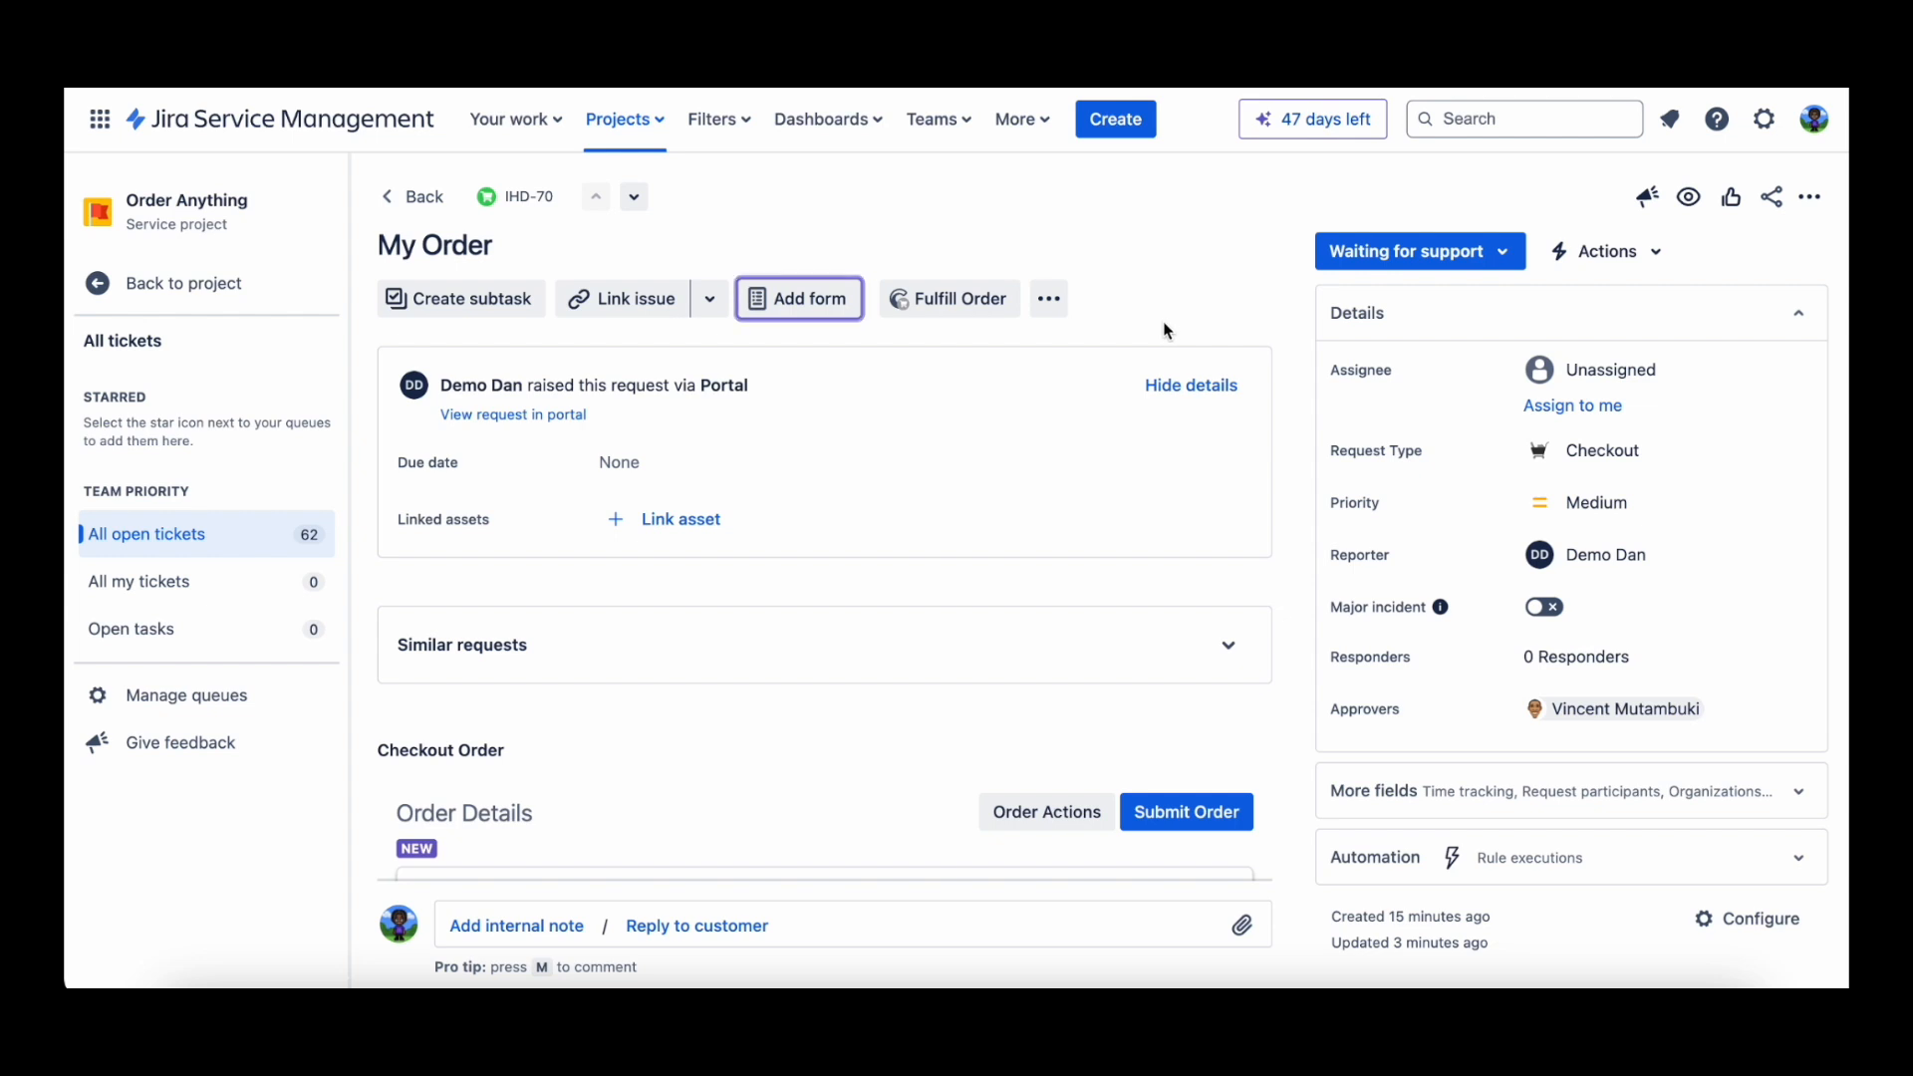
# - Choose to use an in-stock asset for the Apple Macbook Pro 16" in the My Order ticket's Checkout Order details
pyautogui.scroll(-3, 1169, 324)
pyautogui.scroll(-3, 1169, 331)
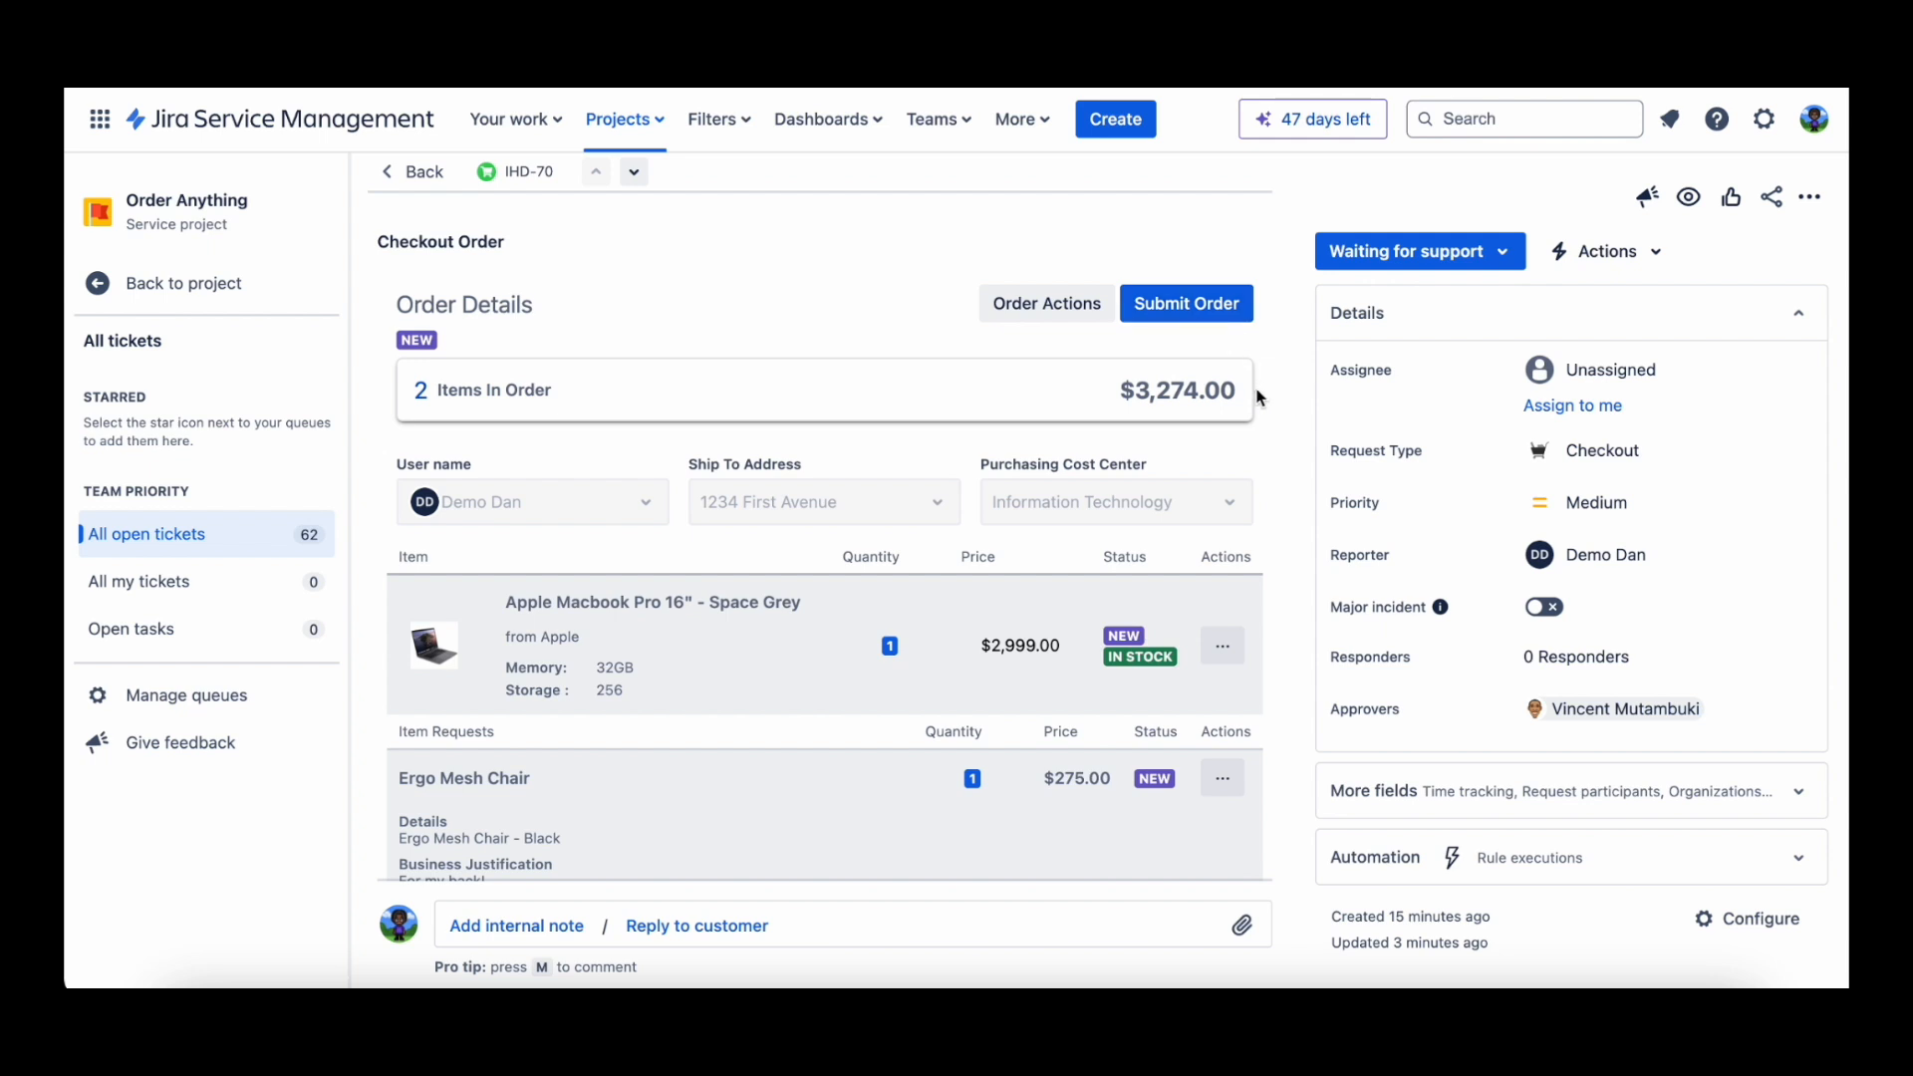
pyautogui.scroll(-2, 1257, 437)
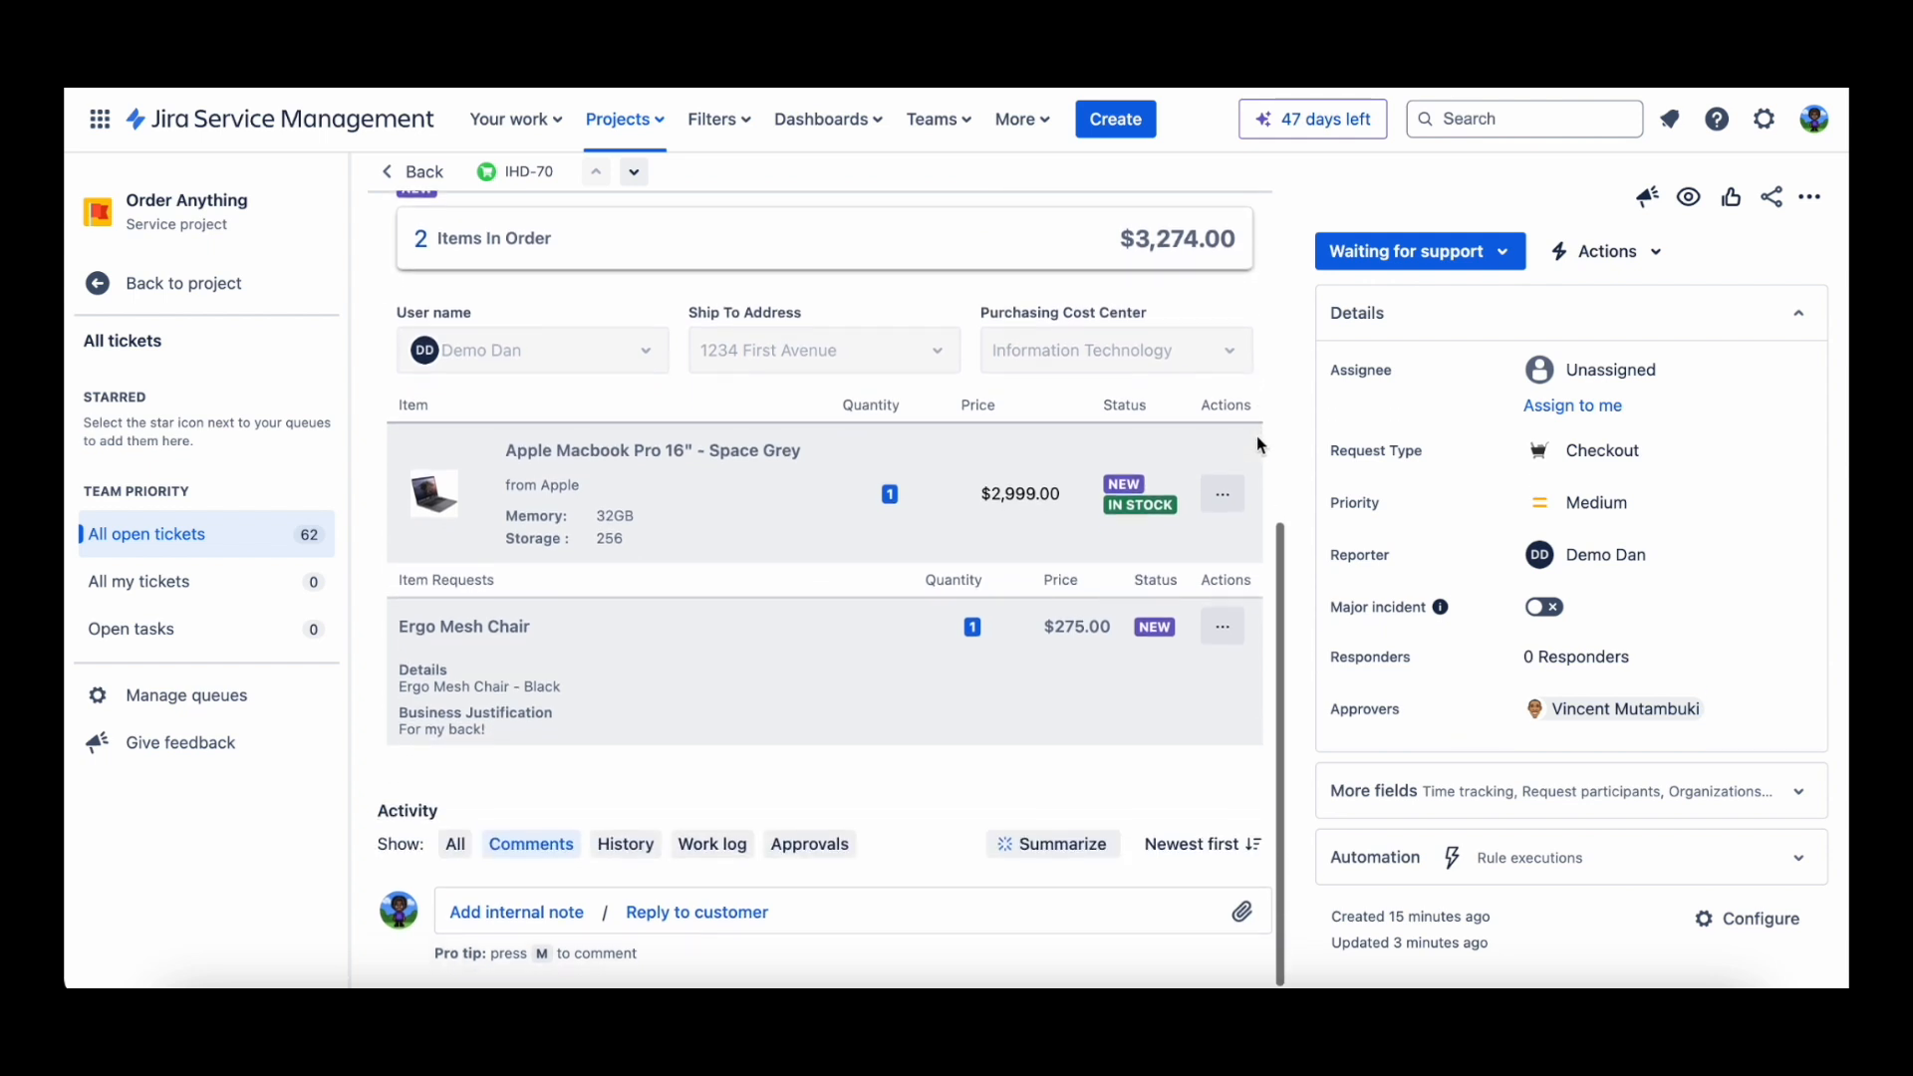
pyautogui.click(1228, 509)
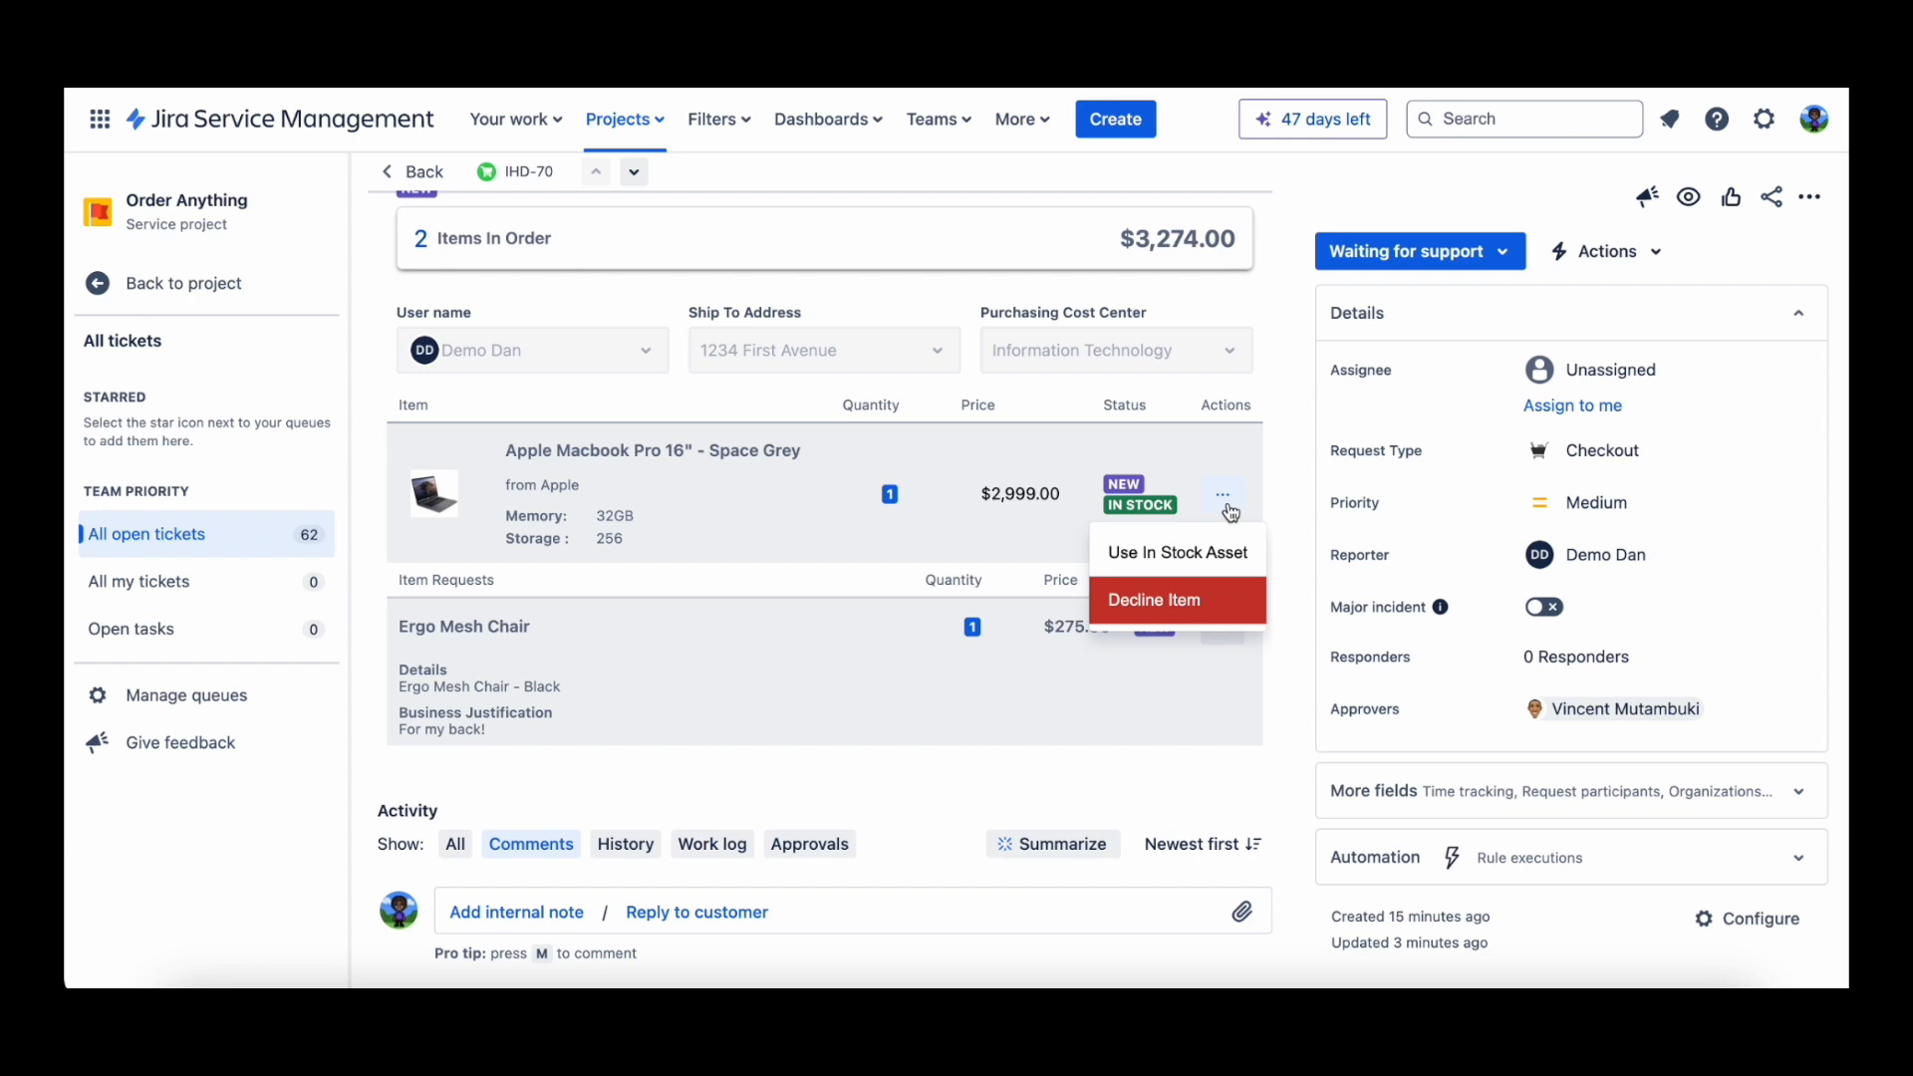
pyautogui.click(1175, 554)
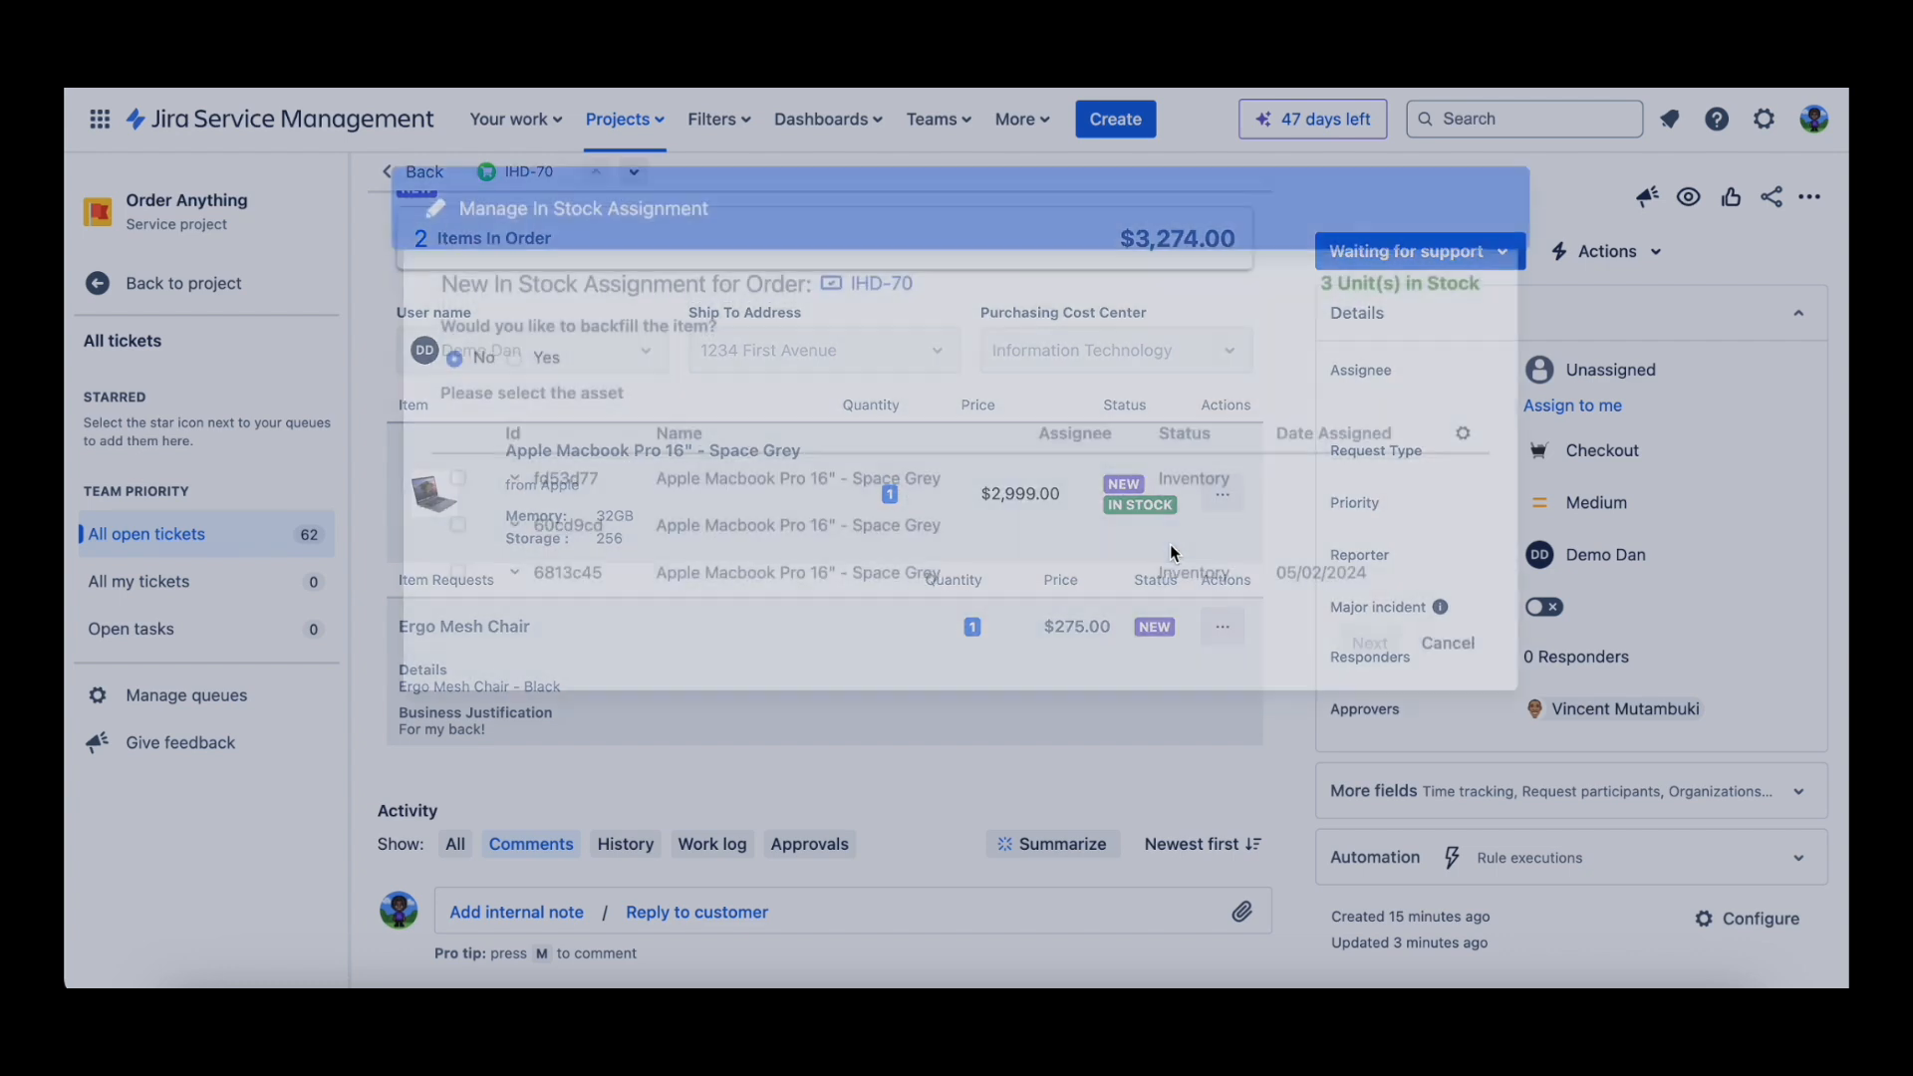
# - Select in-stock laptop fd53d77 after checking its details, opt to backfill the item, and continue to the asset form
pyautogui.click(516, 469)
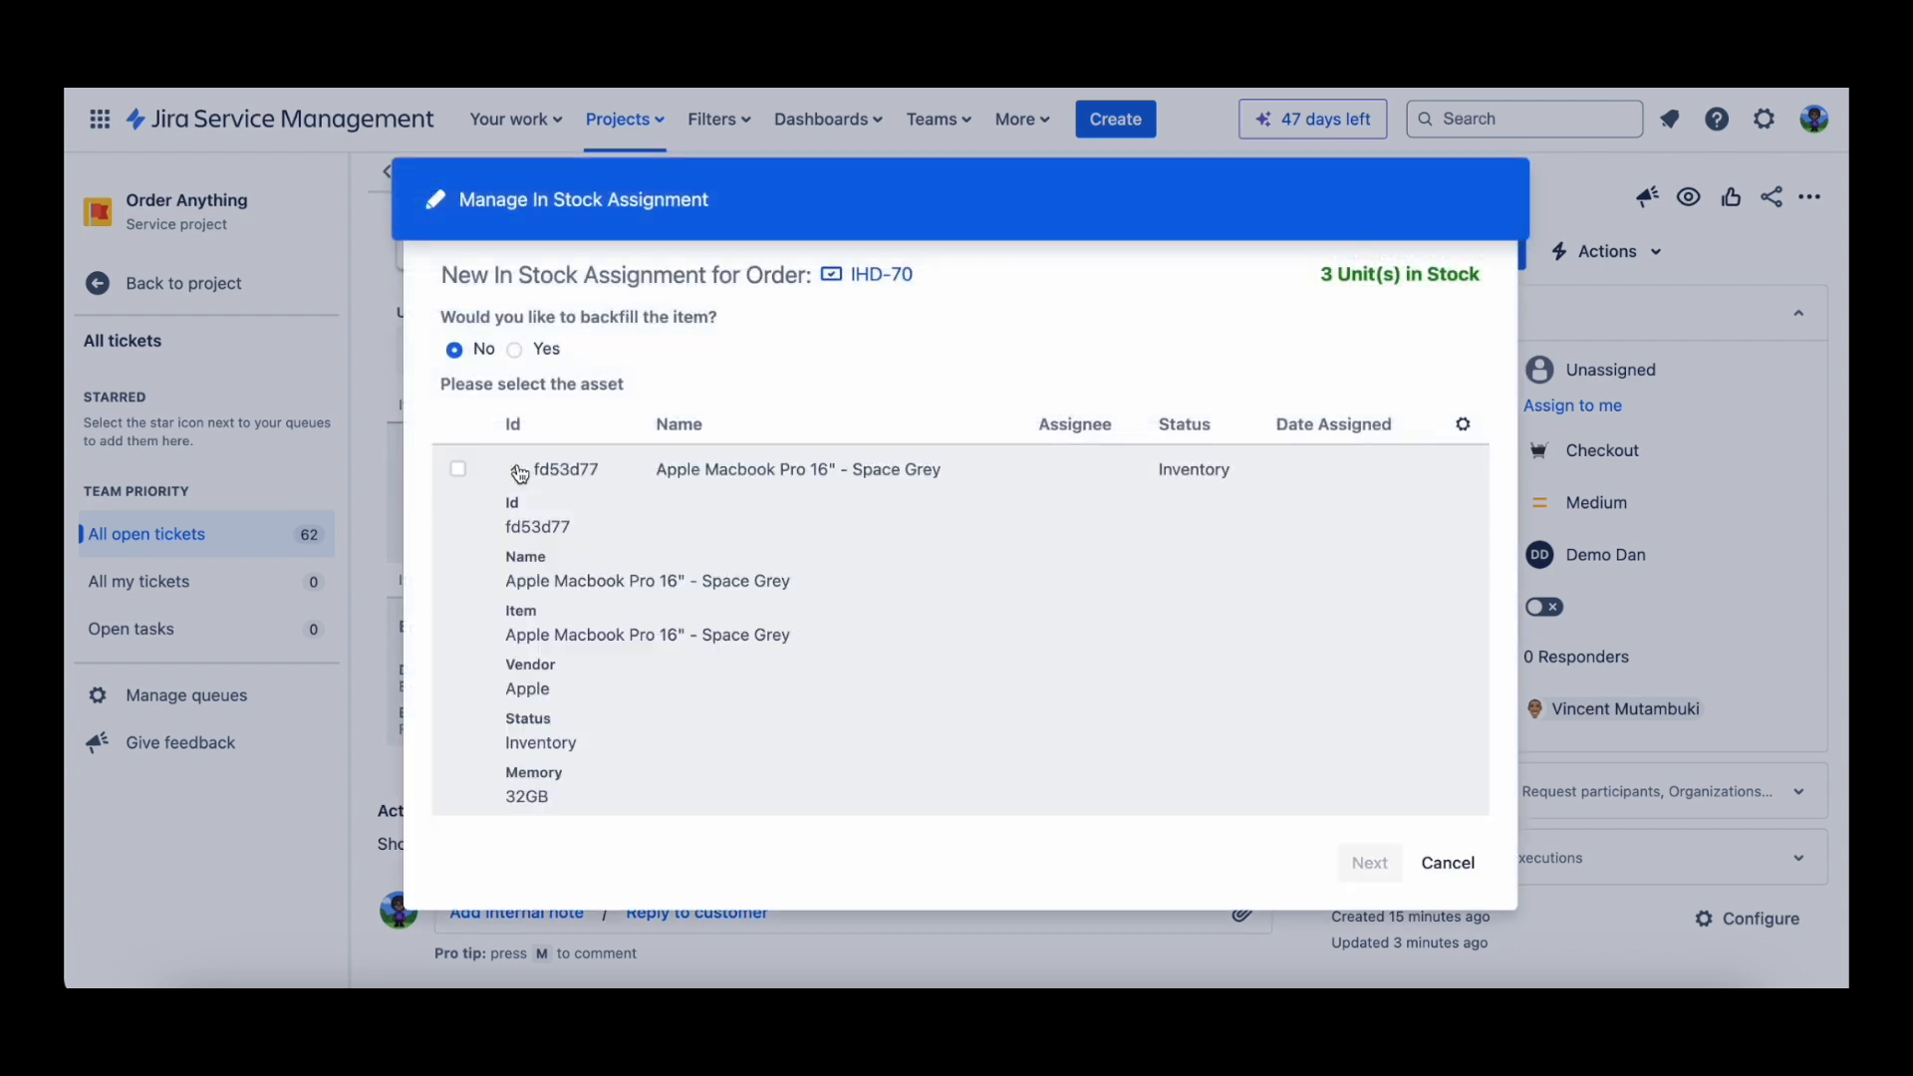
pyautogui.scroll(-2, 531, 523)
pyautogui.scroll(3, 531, 525)
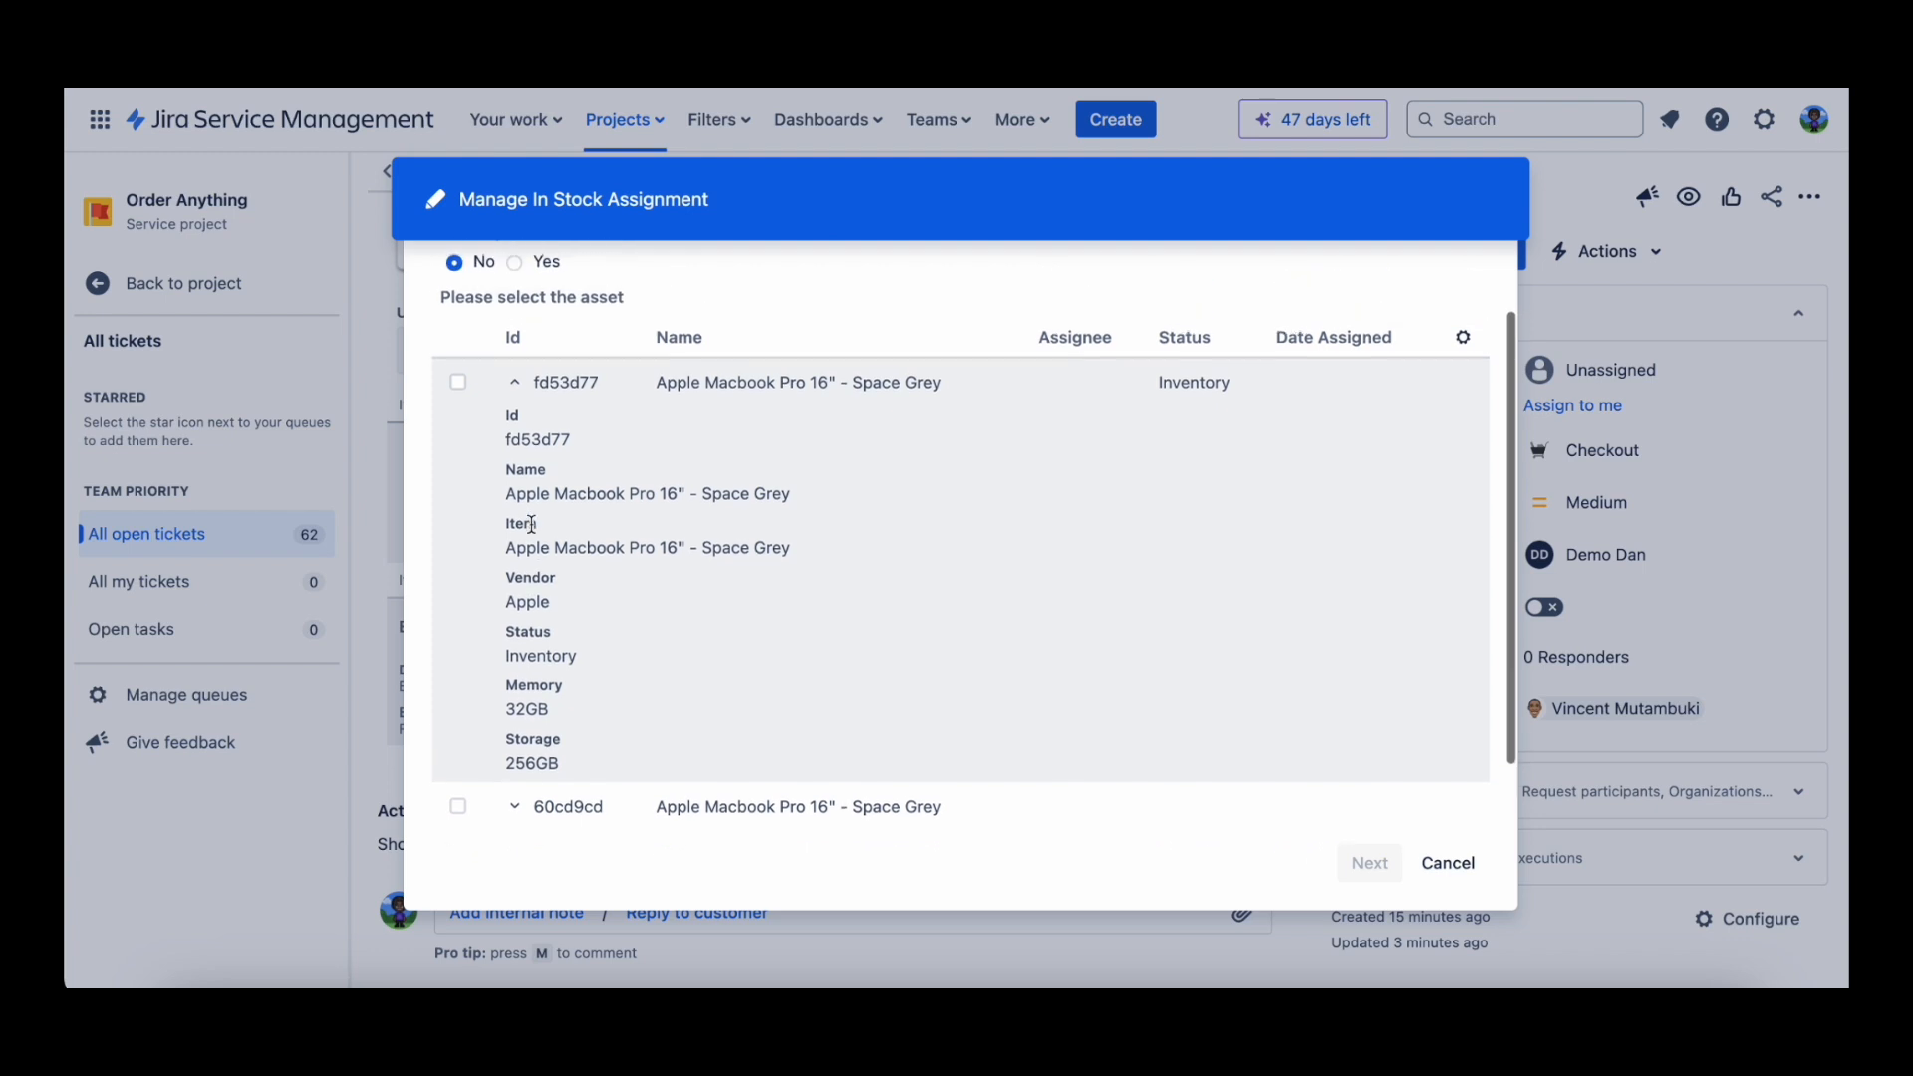
pyautogui.click(460, 464)
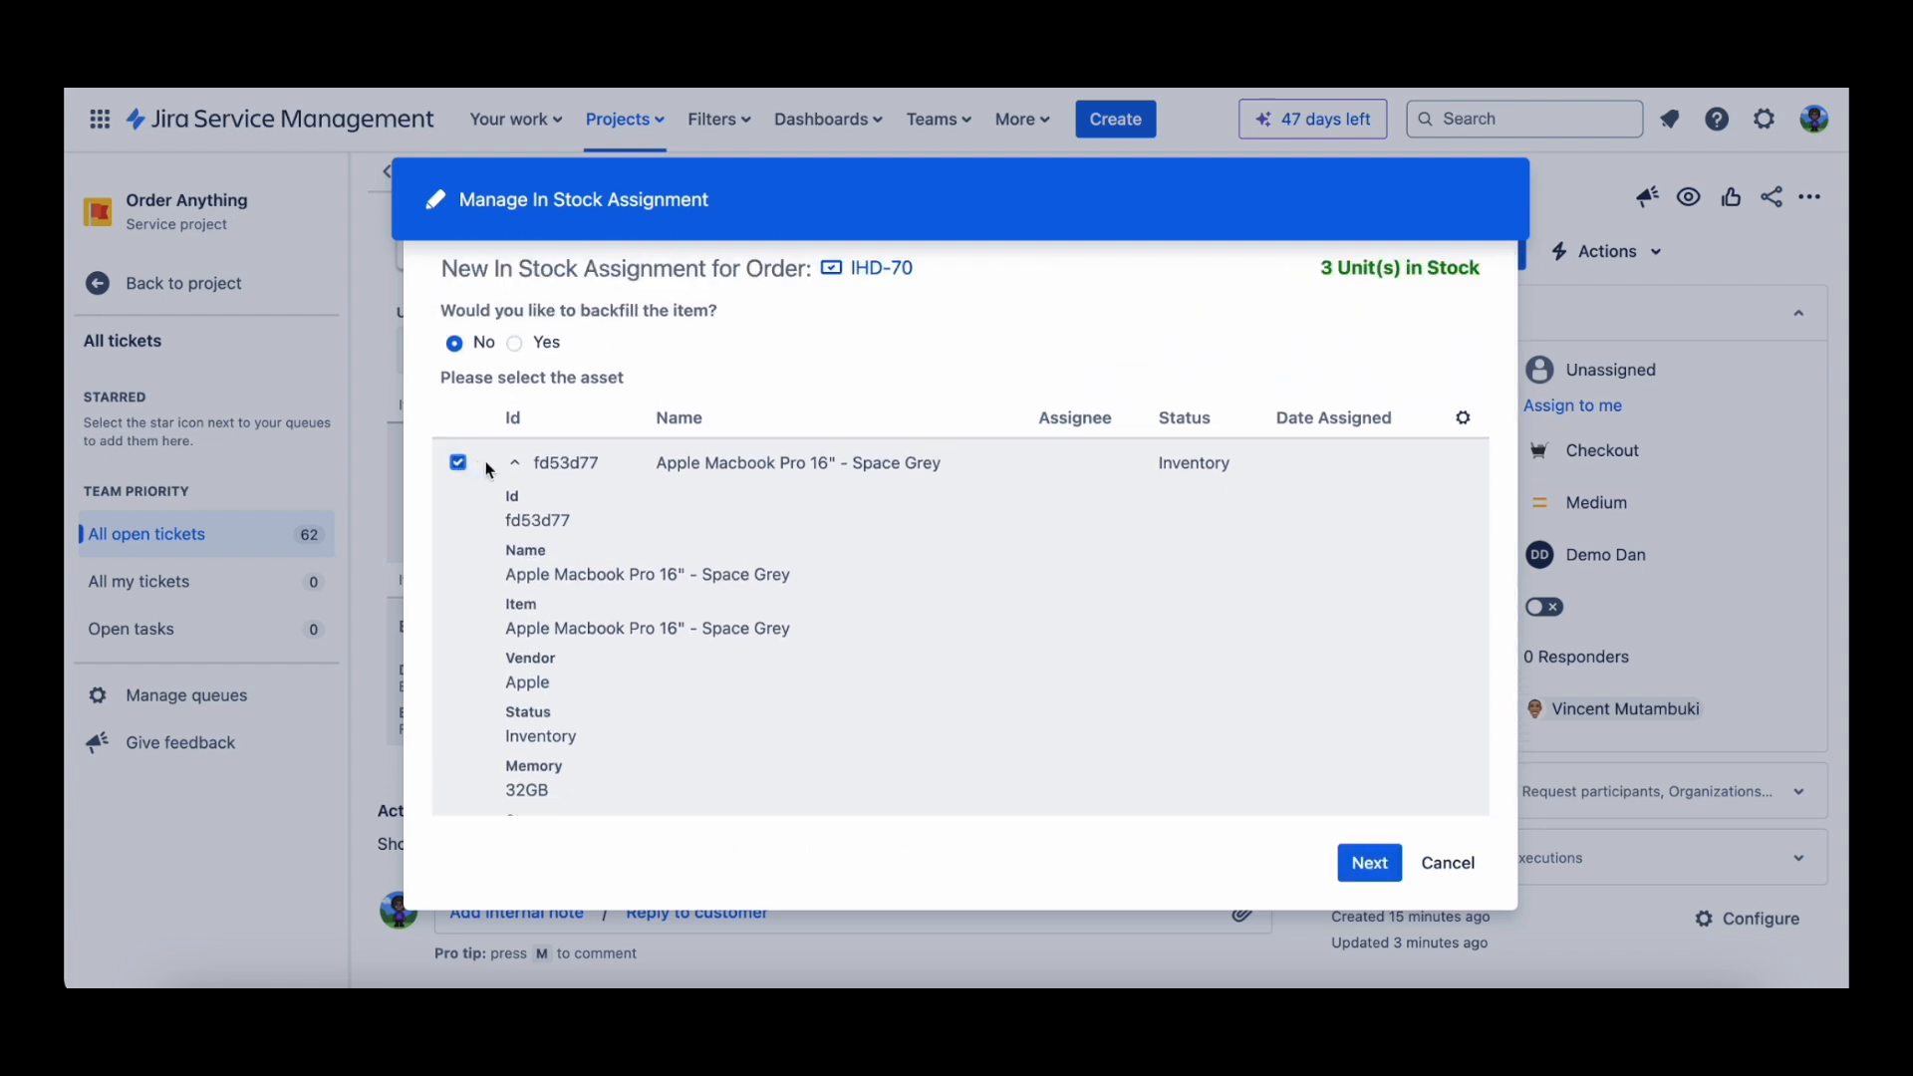
pyautogui.click(515, 464)
pyautogui.click(514, 351)
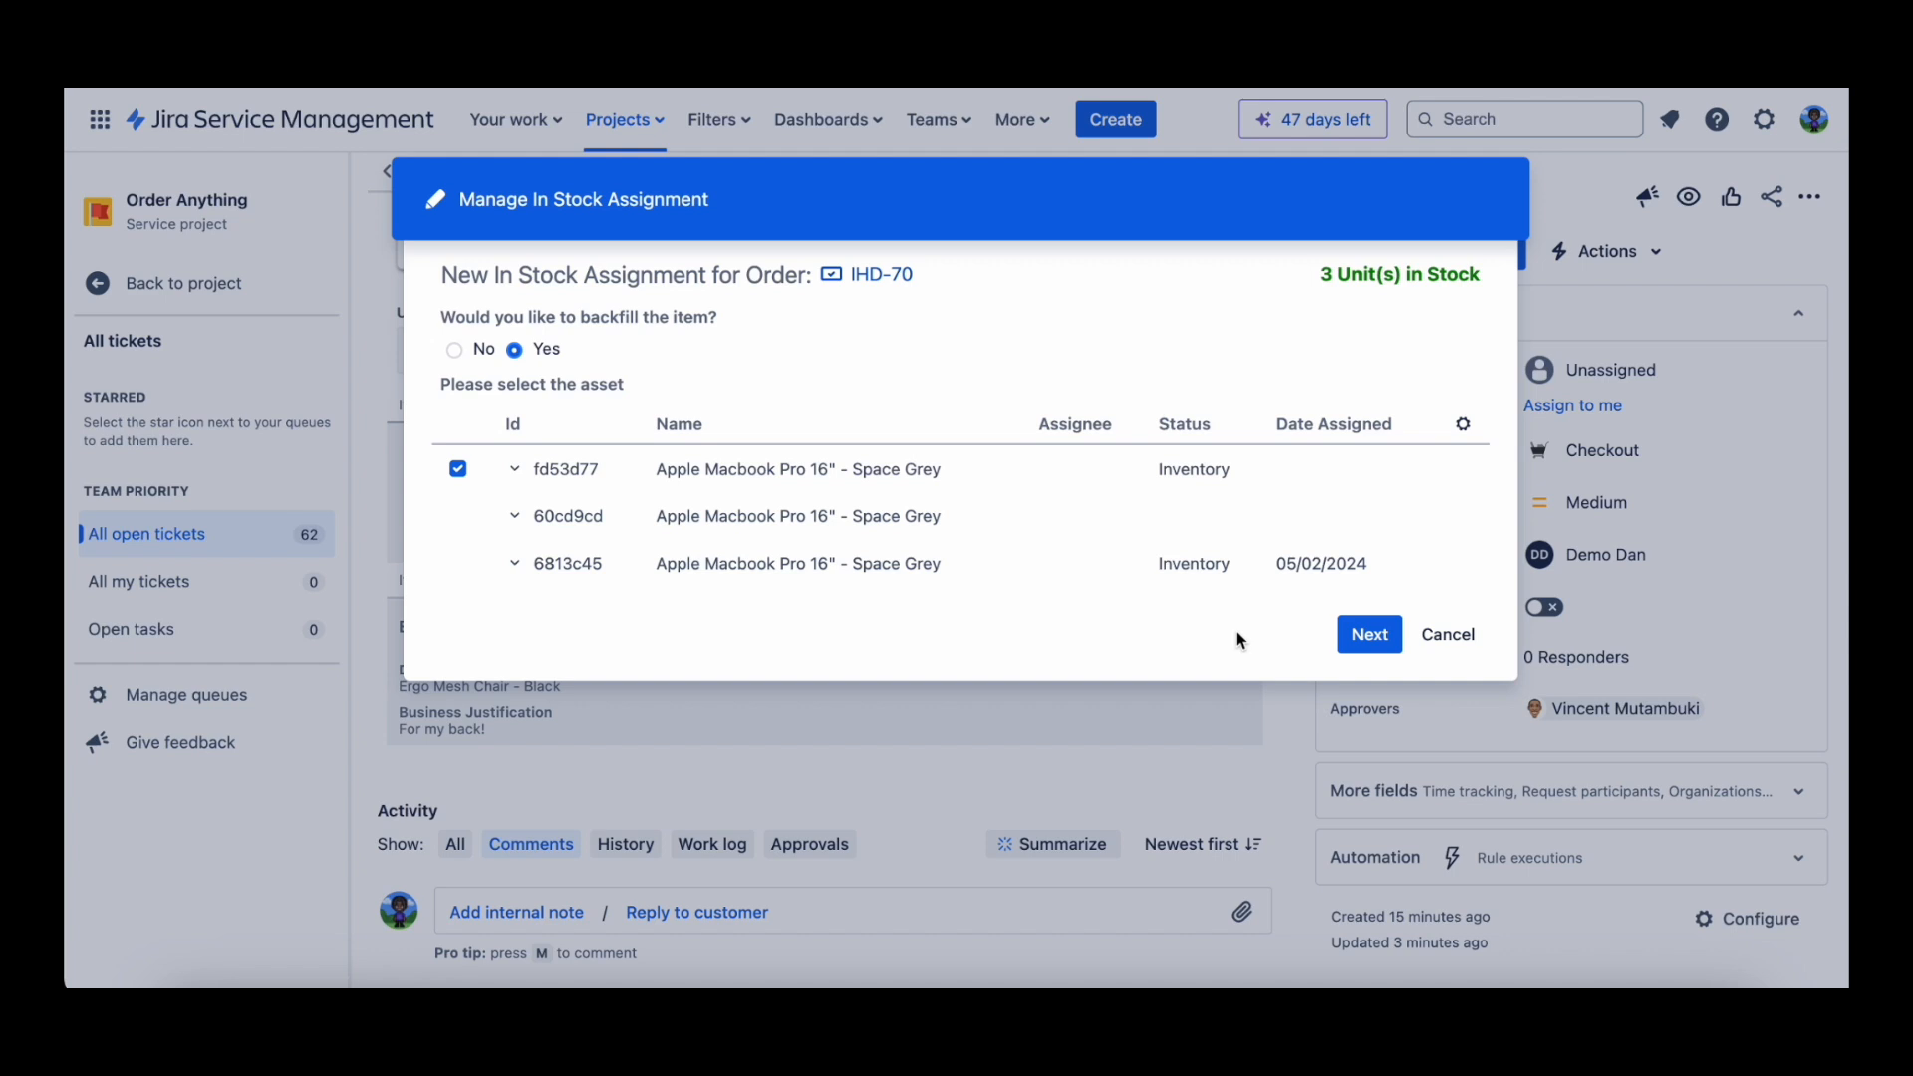
pyautogui.click(1364, 636)
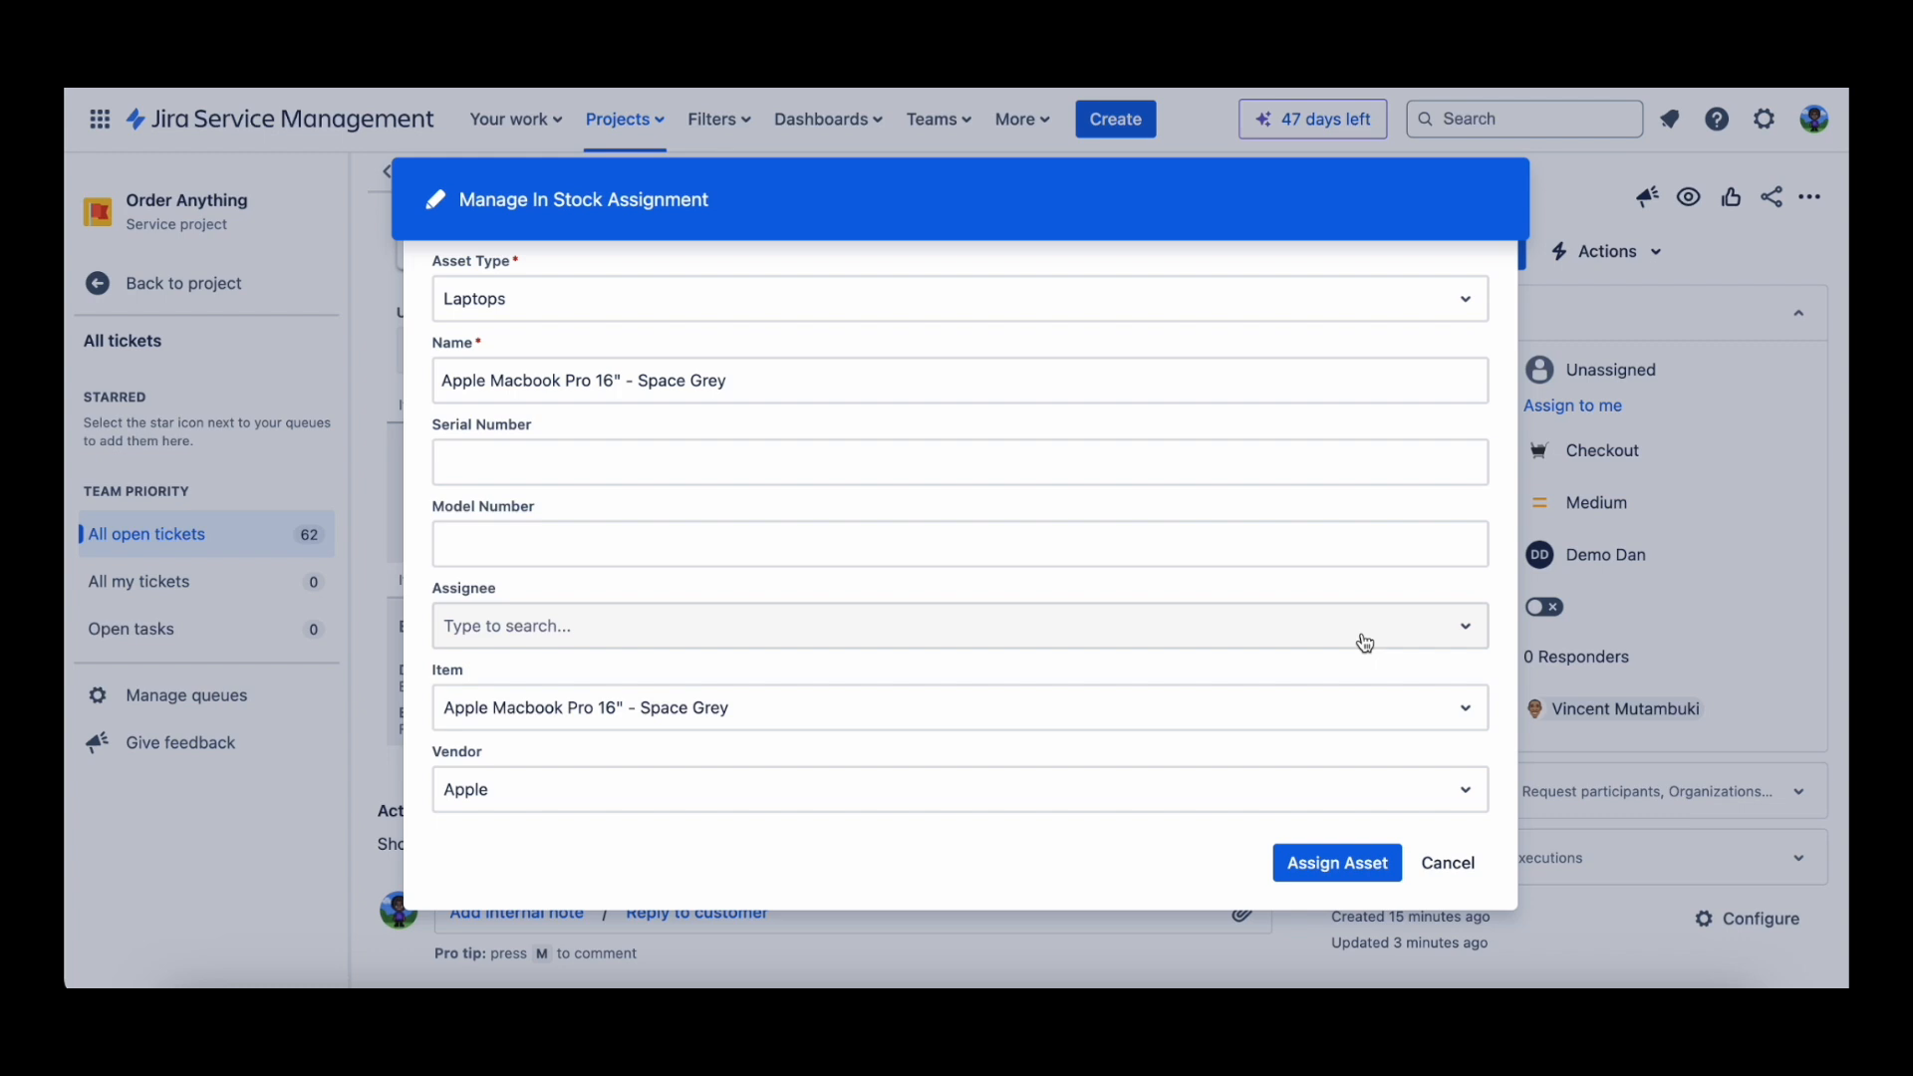
# - Enter 12345 as the laptop's serial and model numbers, choose the requester as assignee, and assign the asset
pyautogui.click(1189, 470)
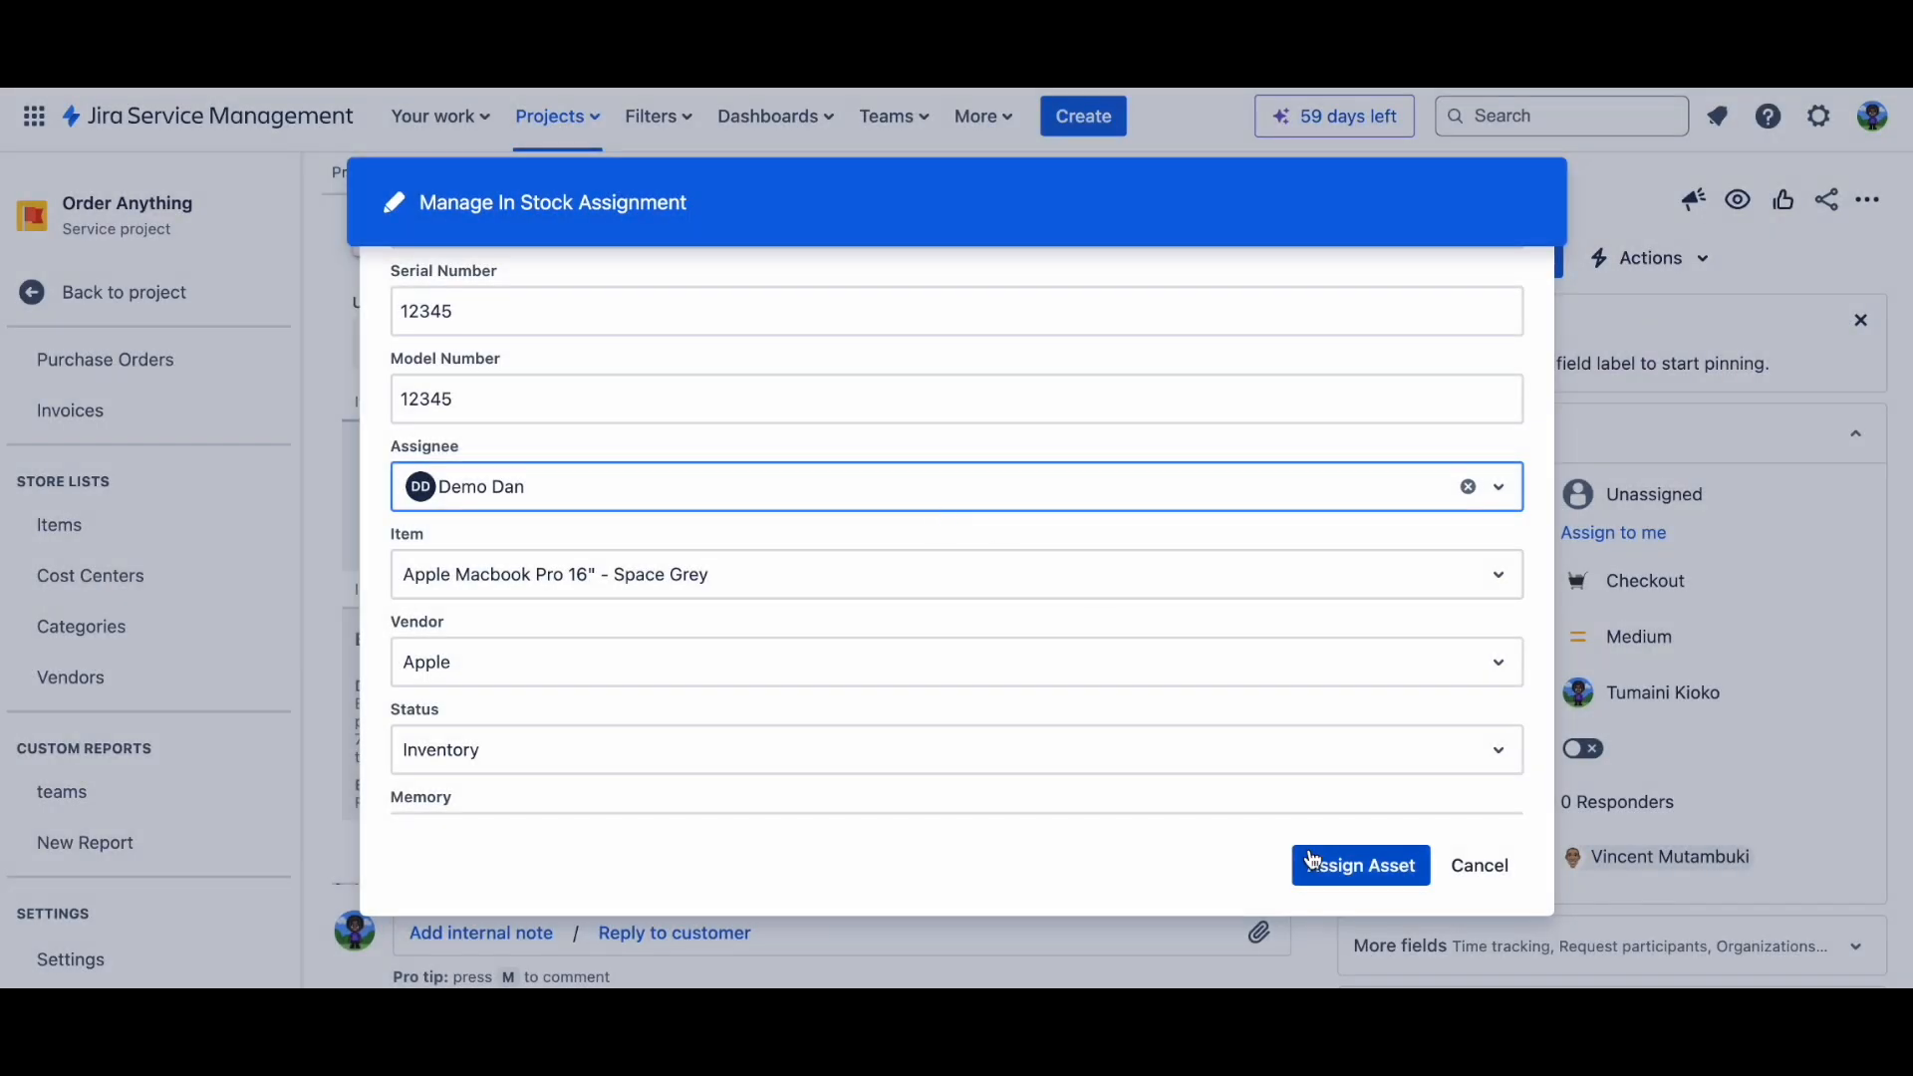
pyautogui.scroll(-2, 1303, 787)
pyautogui.click(1380, 872)
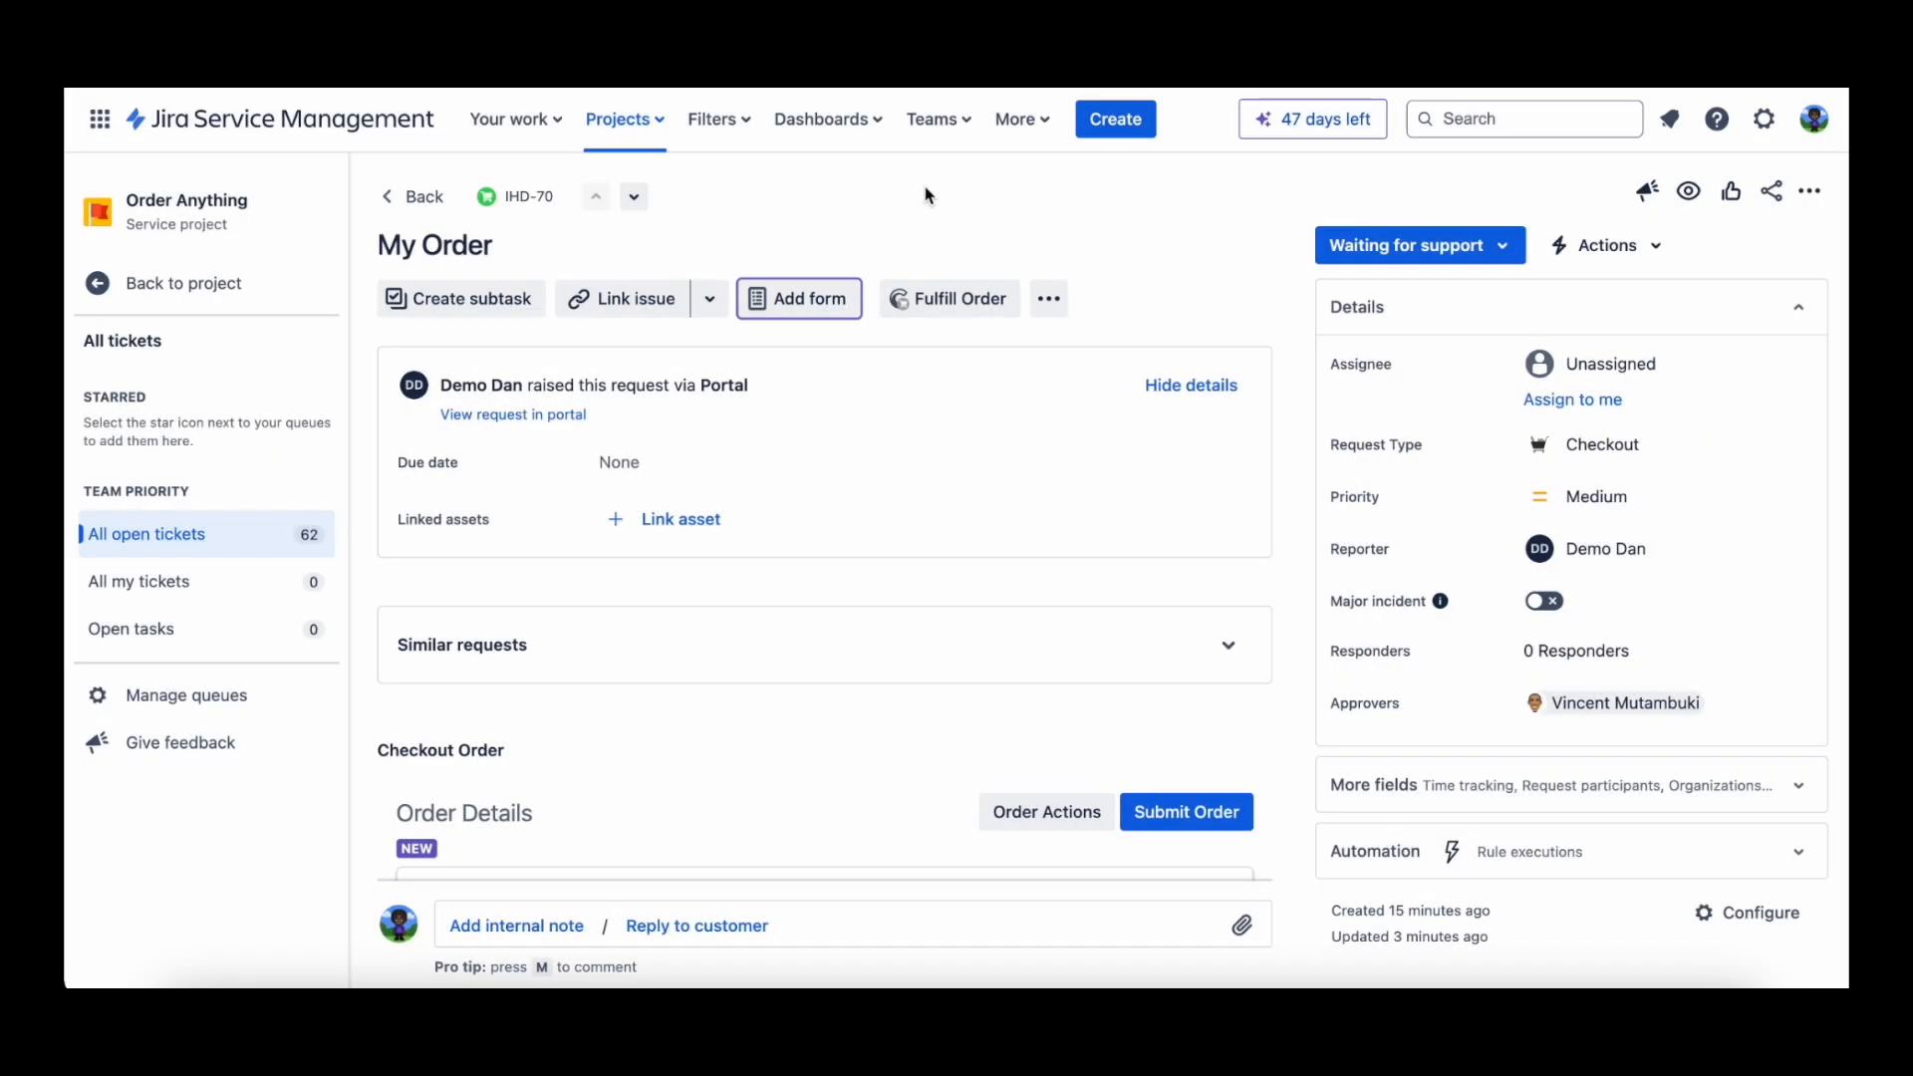
# - Check the item statuses in the Checkout Order details and open the purchase order submission form
pyautogui.scroll(-5, 1089, 563)
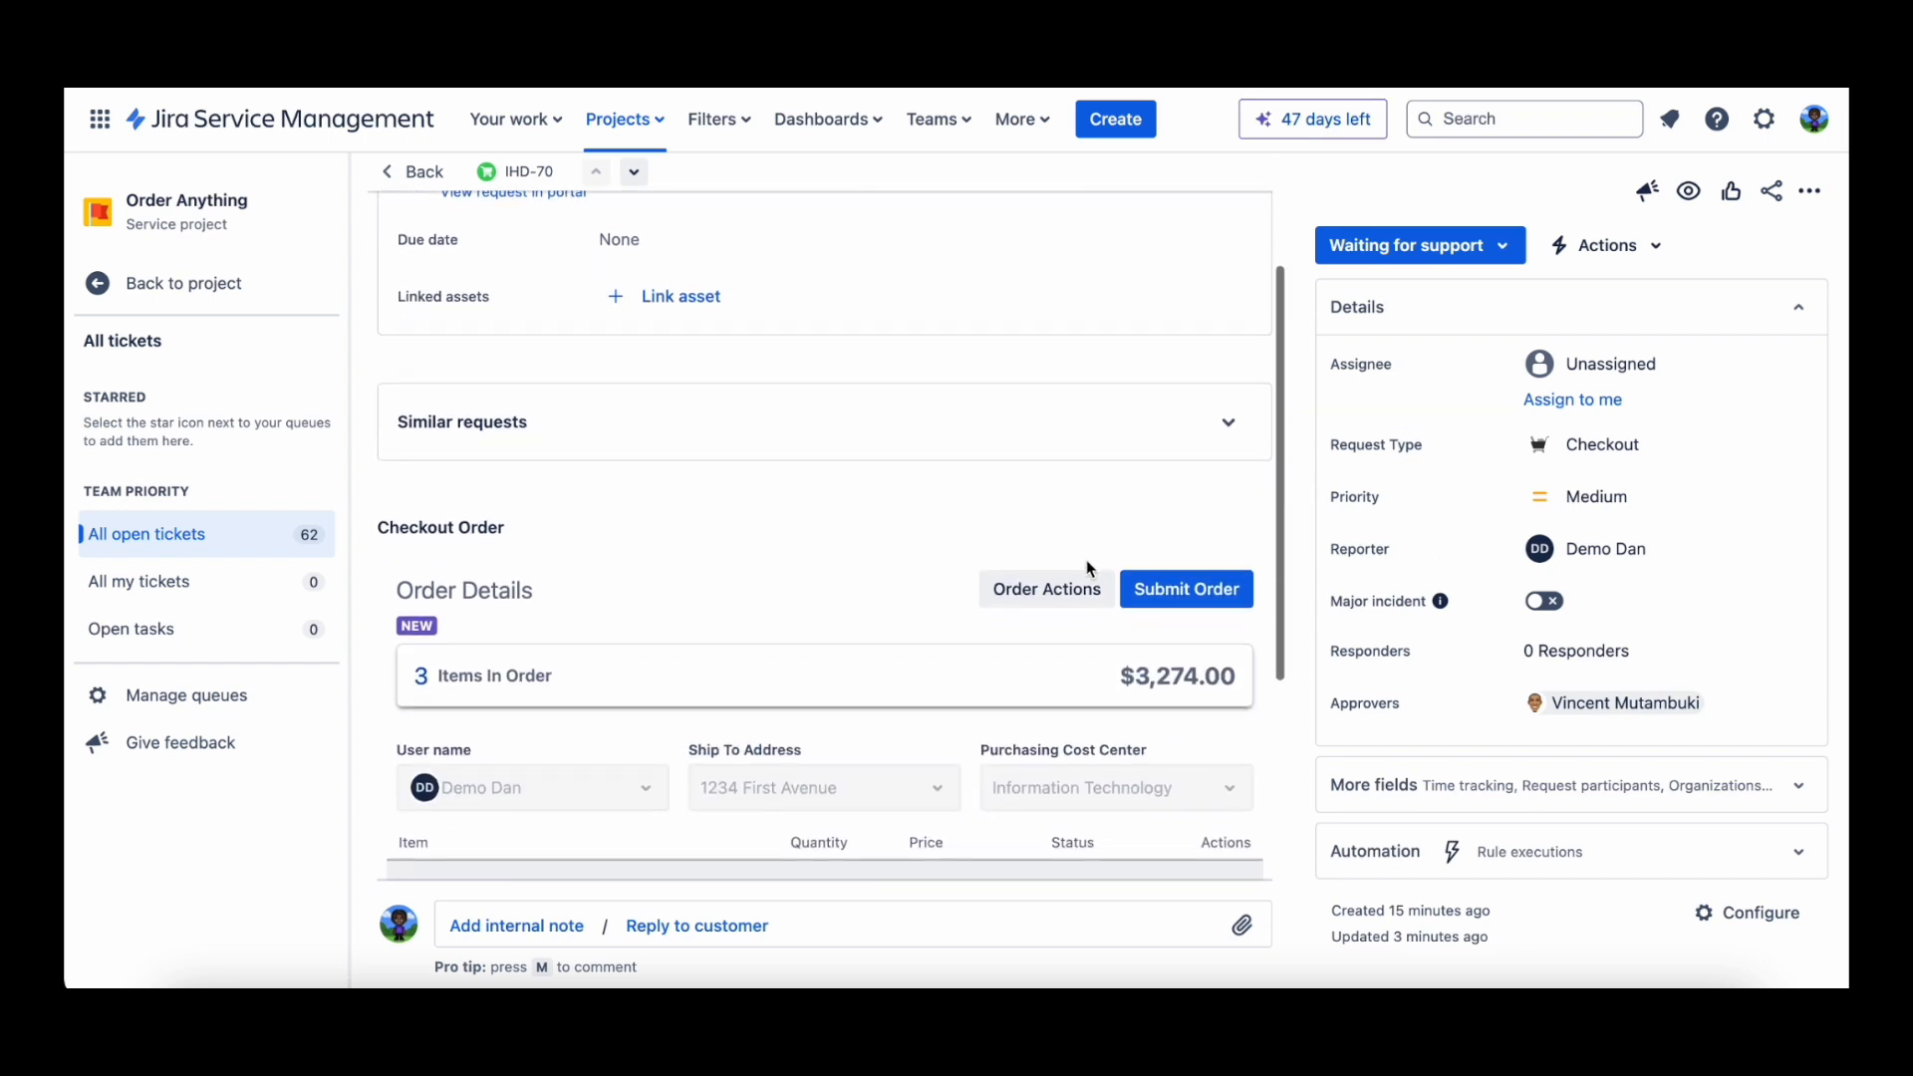
pyautogui.scroll(-3, 1089, 568)
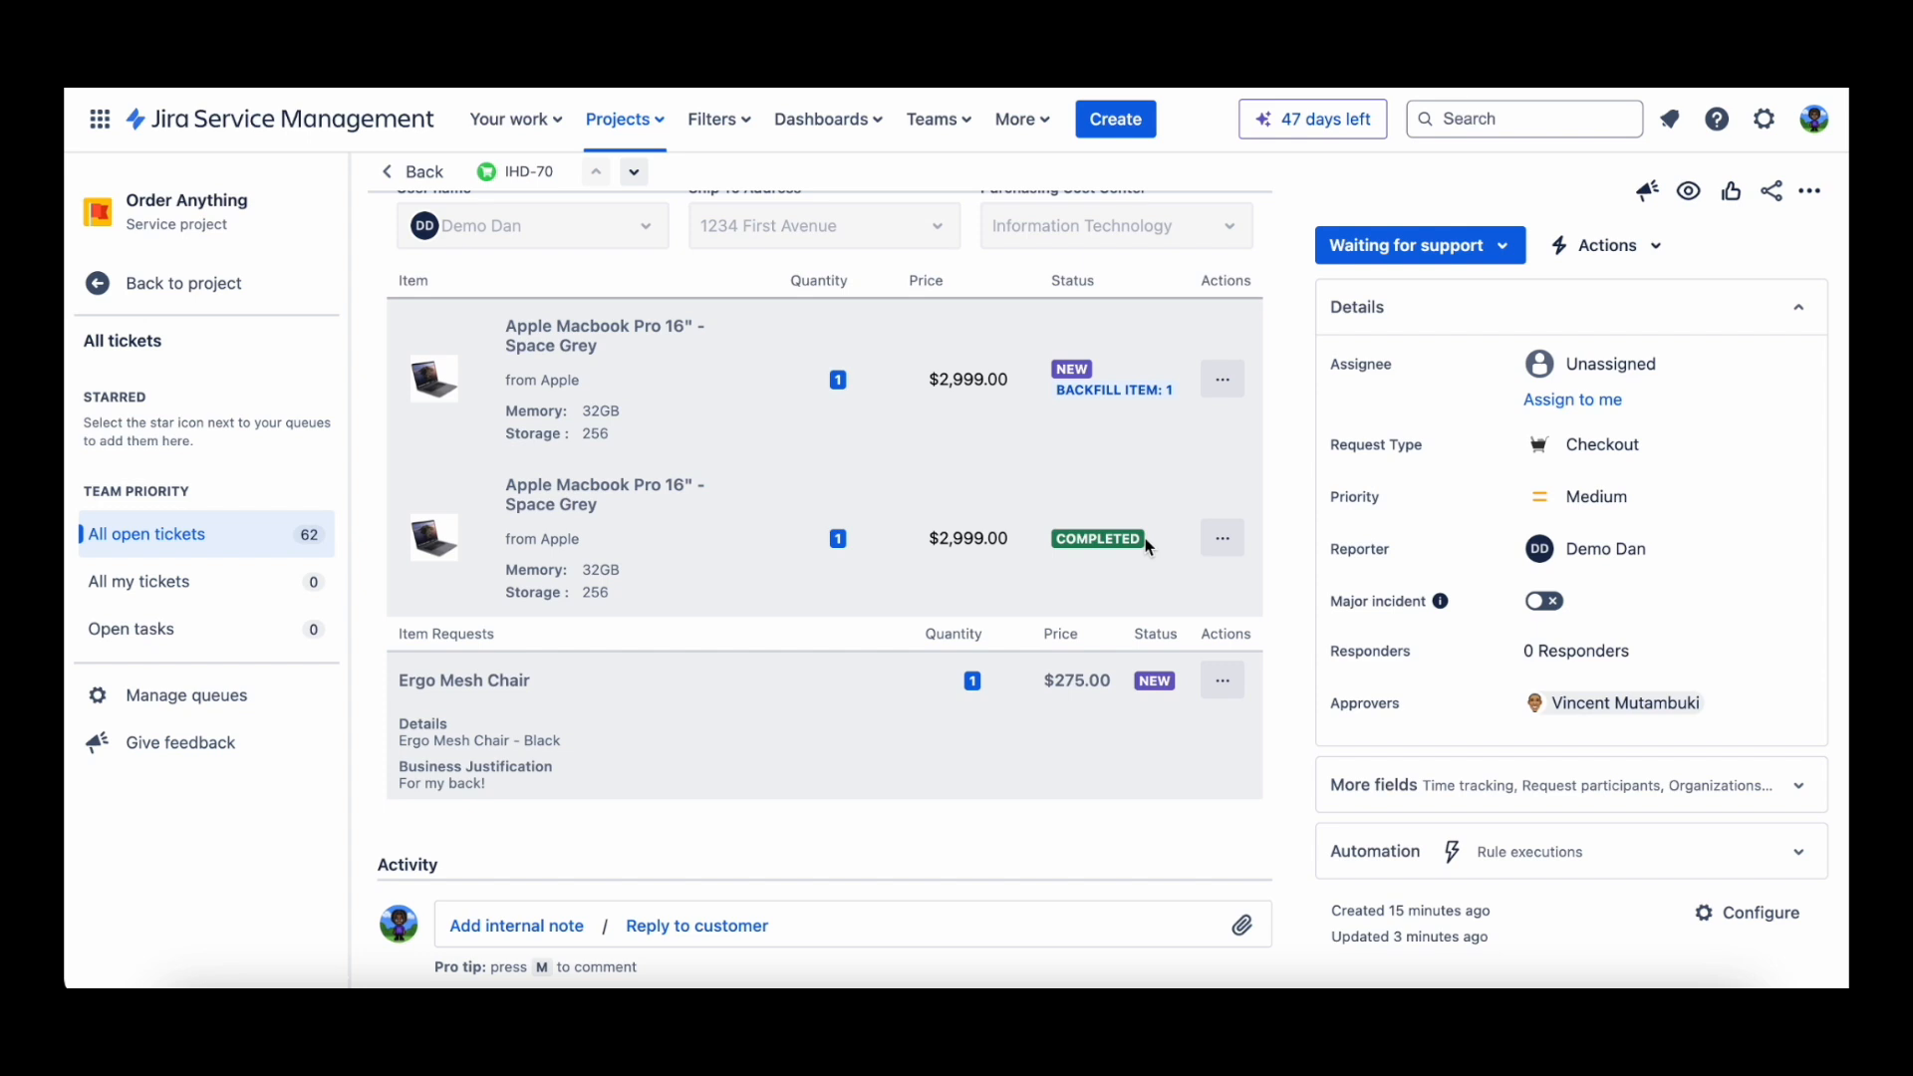
pyautogui.scroll(4, 1148, 547)
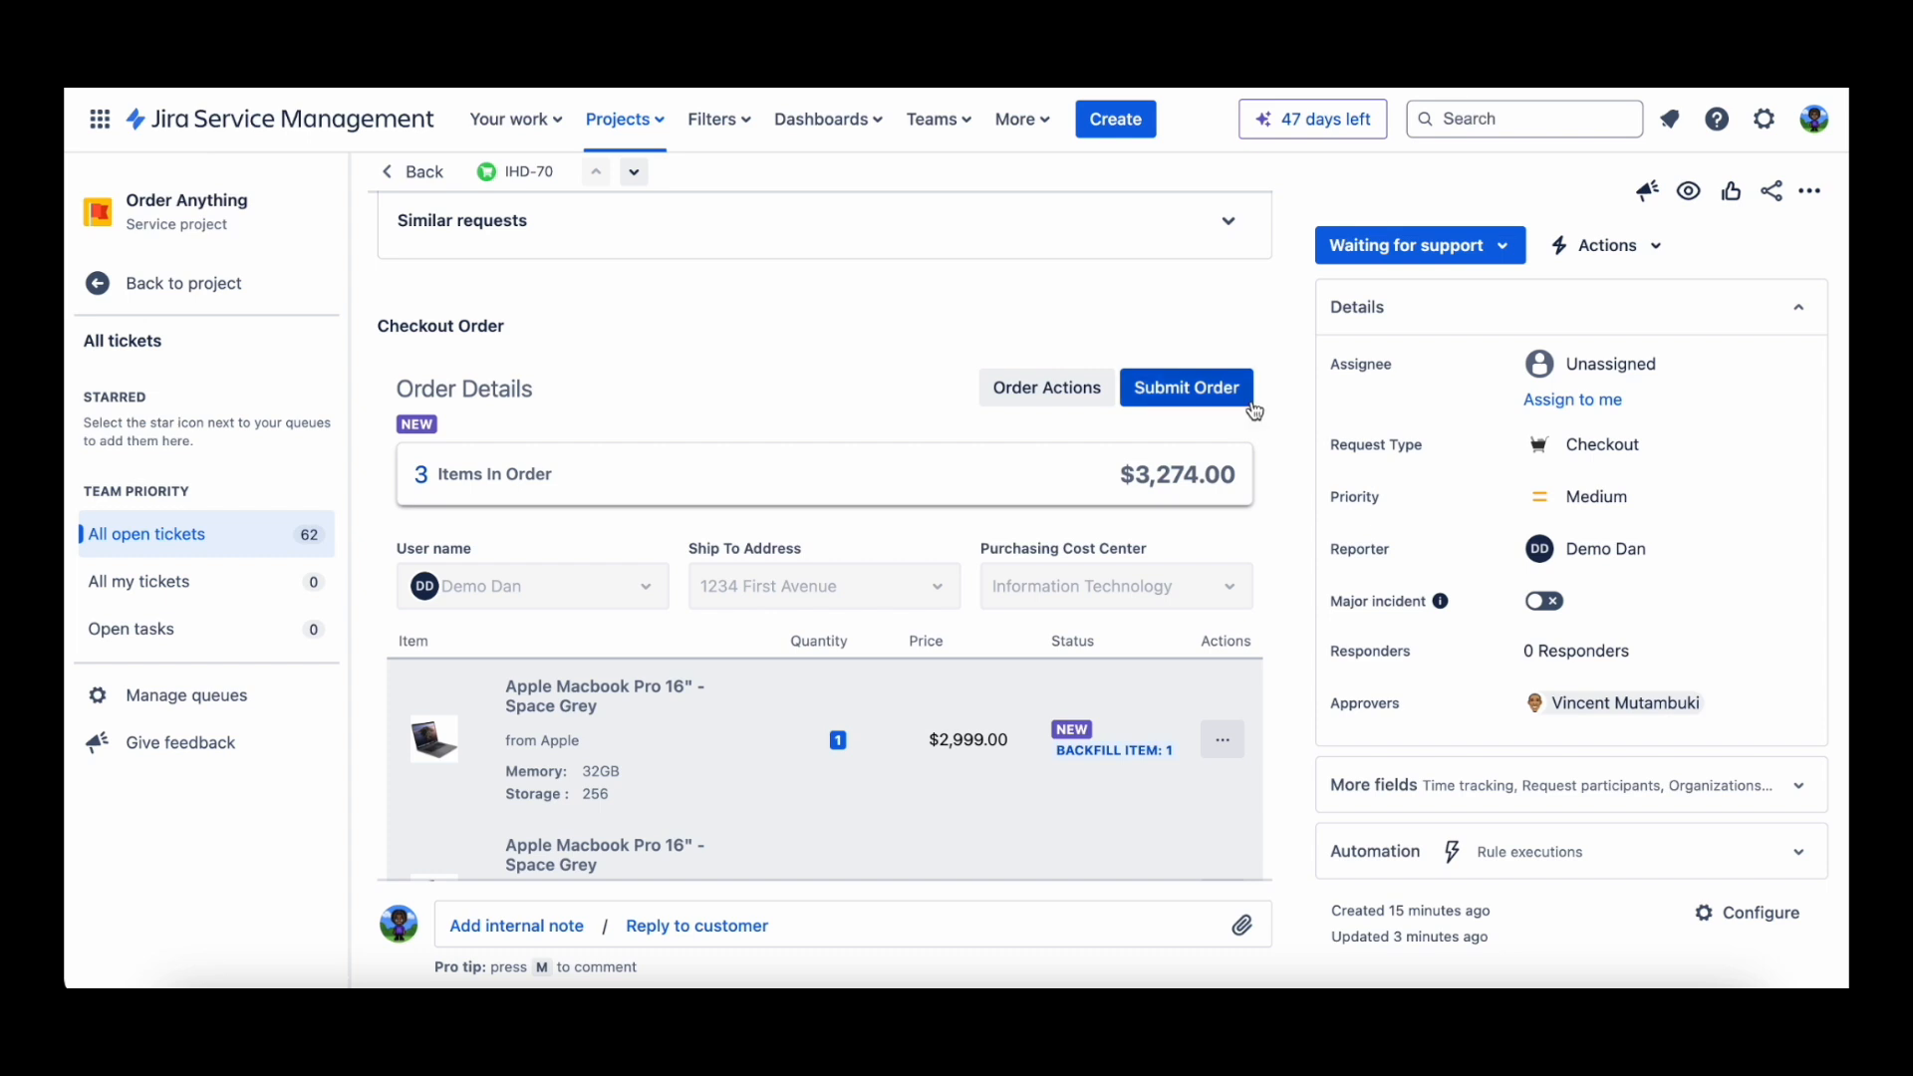
pyautogui.scroll(-3, 1253, 413)
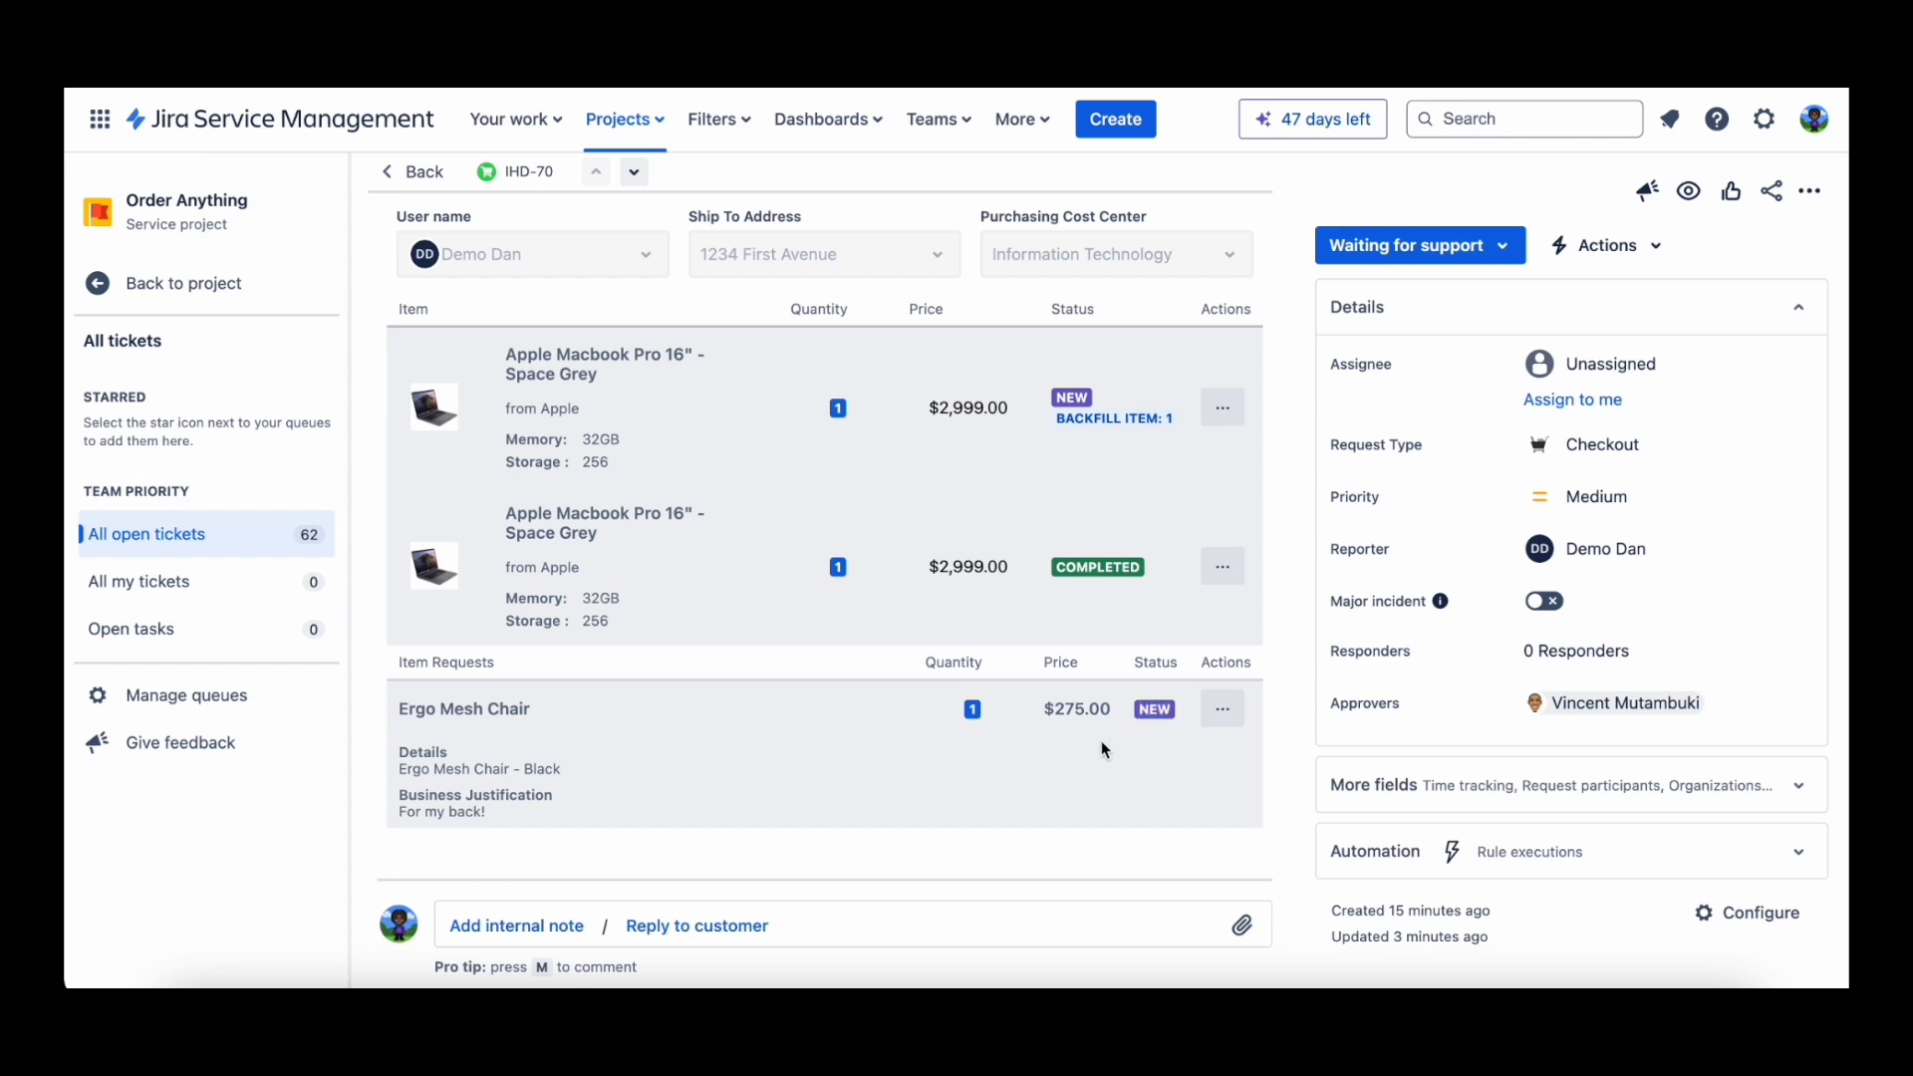
pyautogui.scroll(3, 1102, 739)
pyautogui.click(1185, 351)
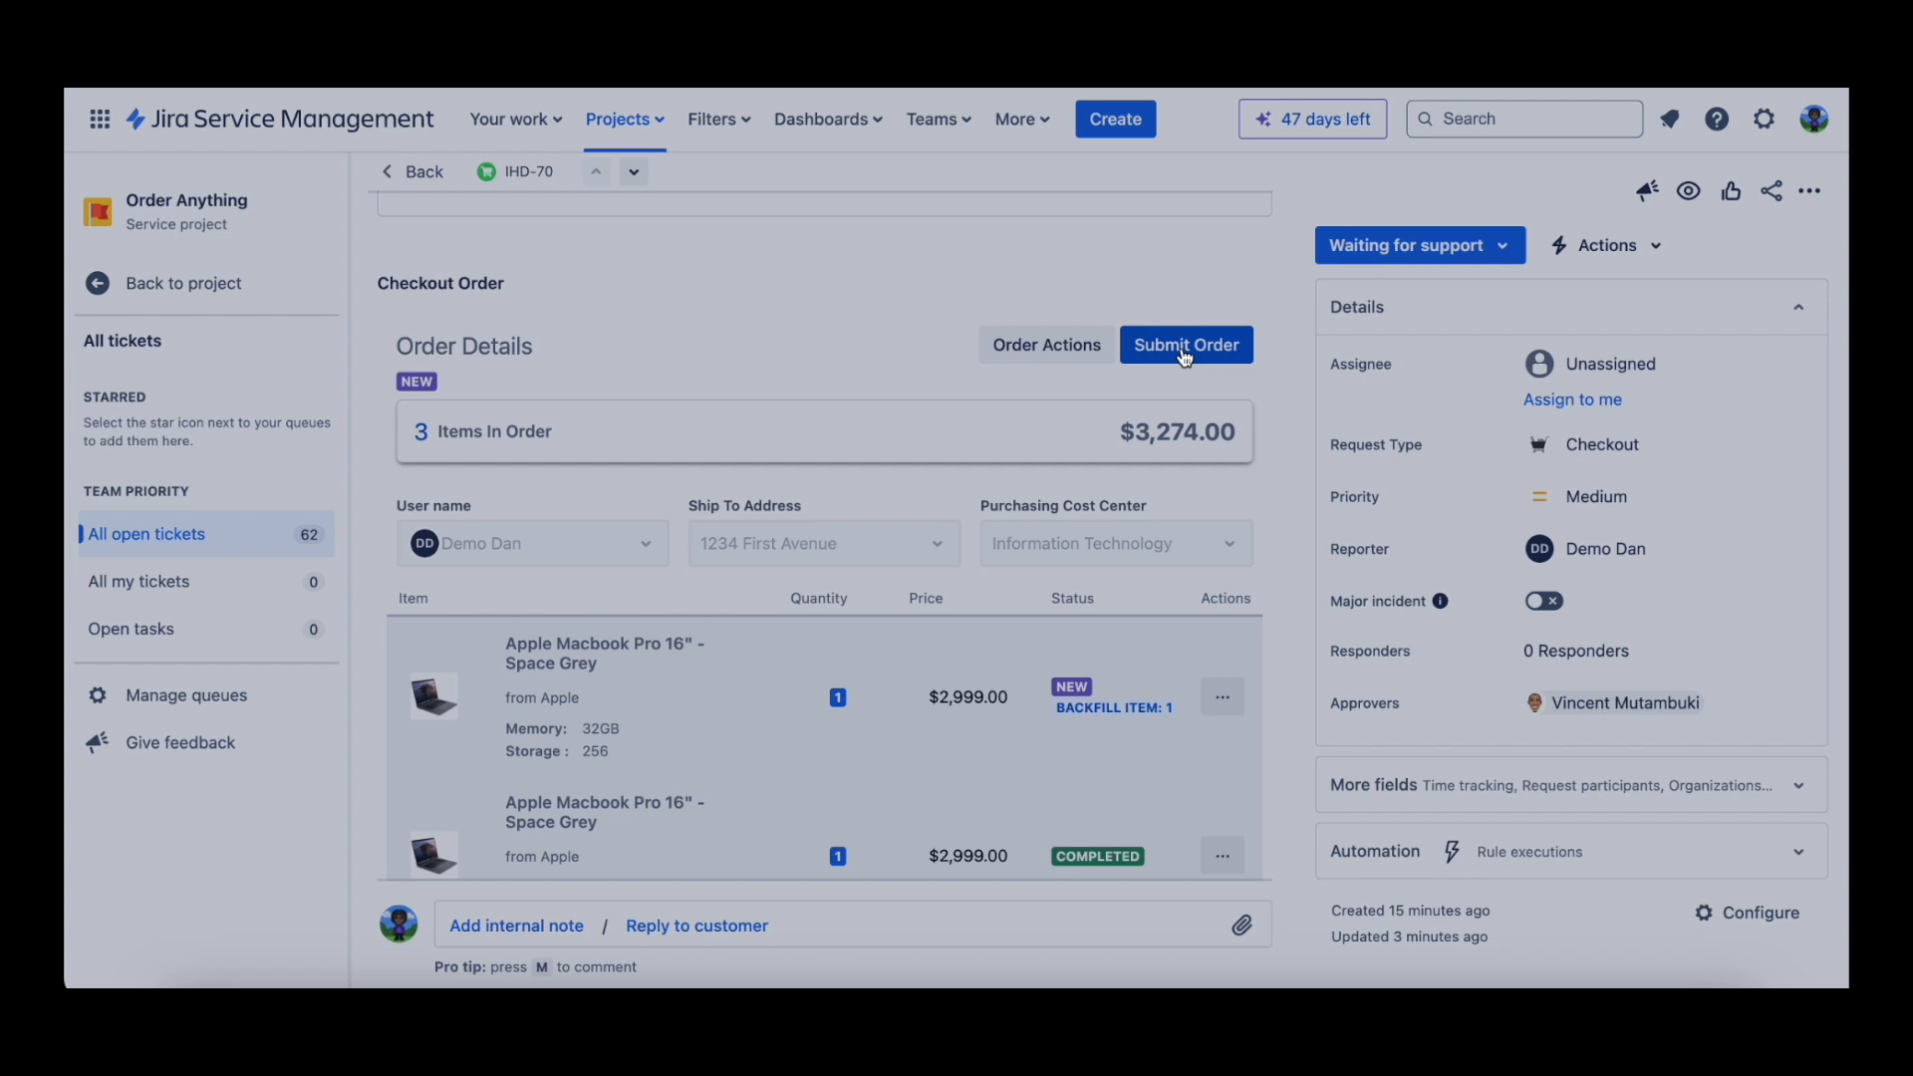
# - Enter "thanks!" as the emailed message to both vendors, Apple for the backfill laptop and ULINE for the Ergo Mesh Chair
pyautogui.scroll(-5, 1055, 543)
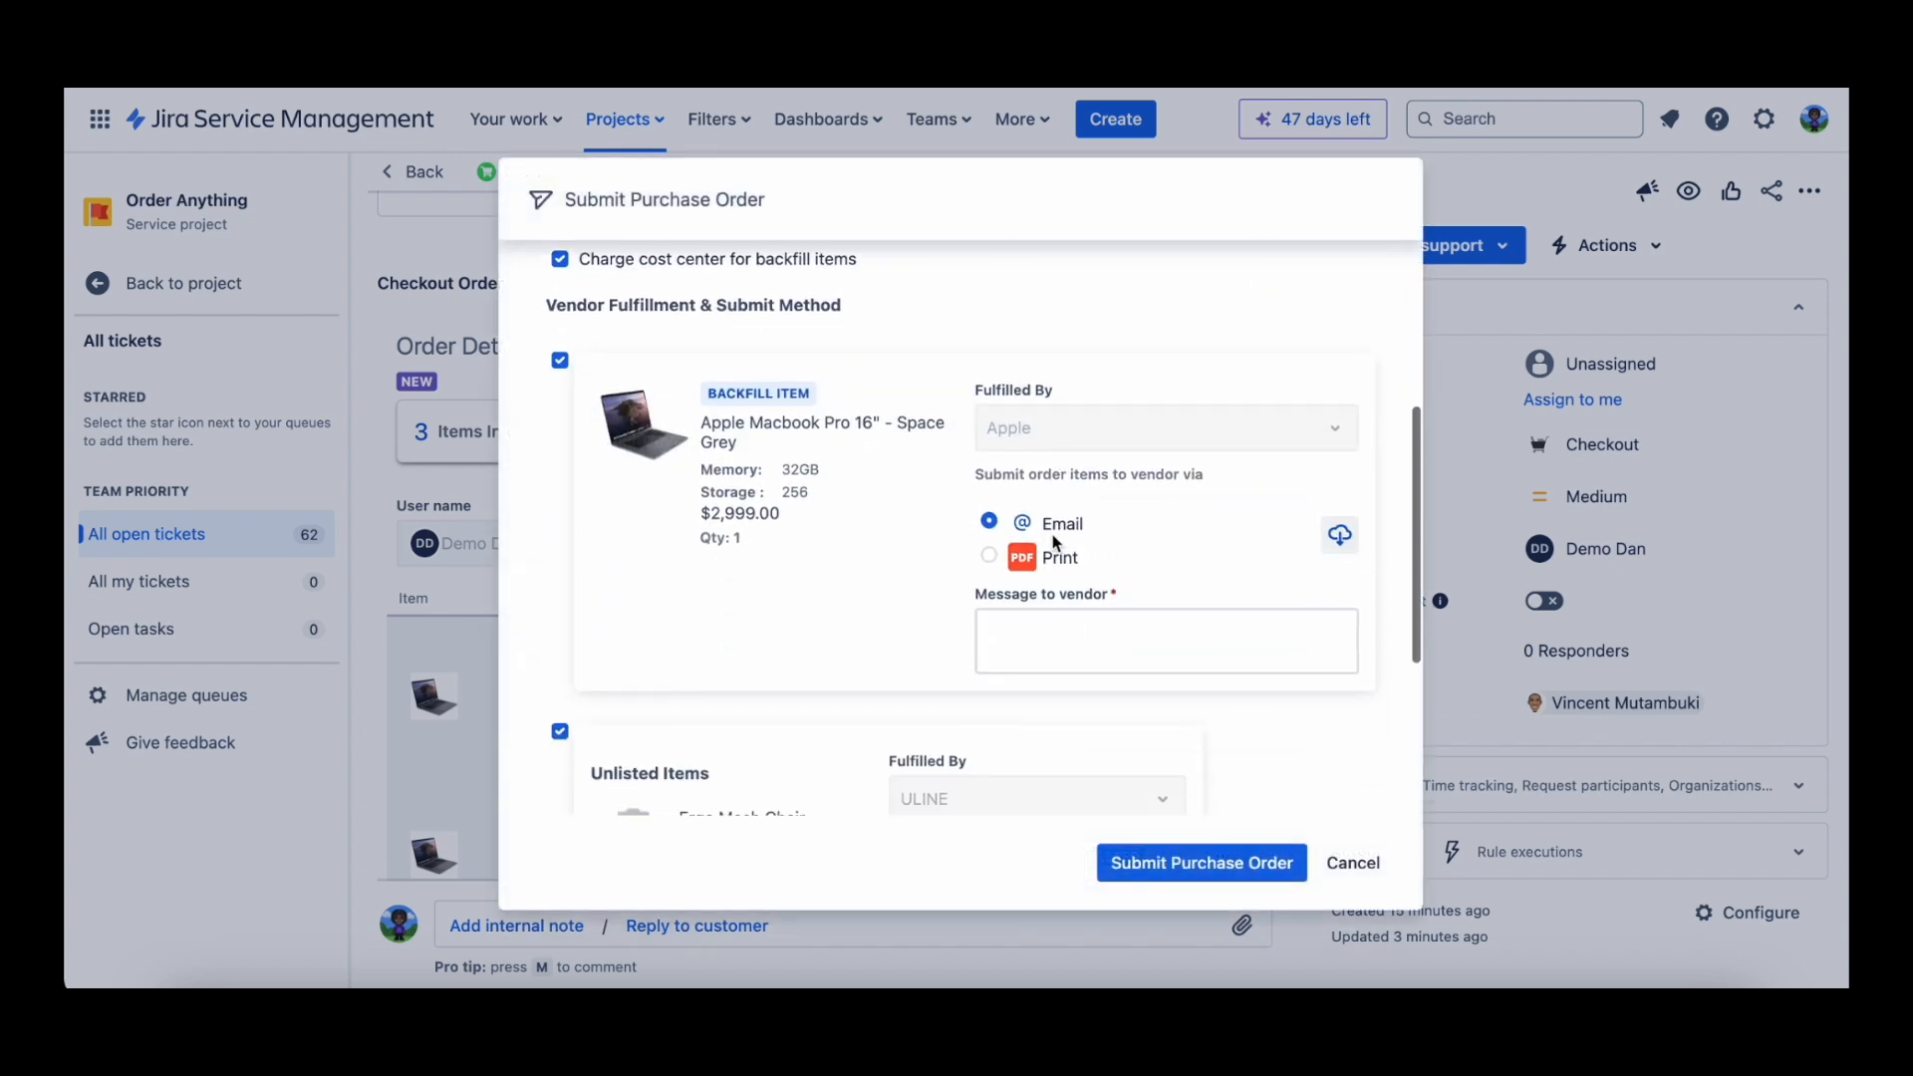
pyautogui.click(1053, 544)
pyautogui.write('thanks!')
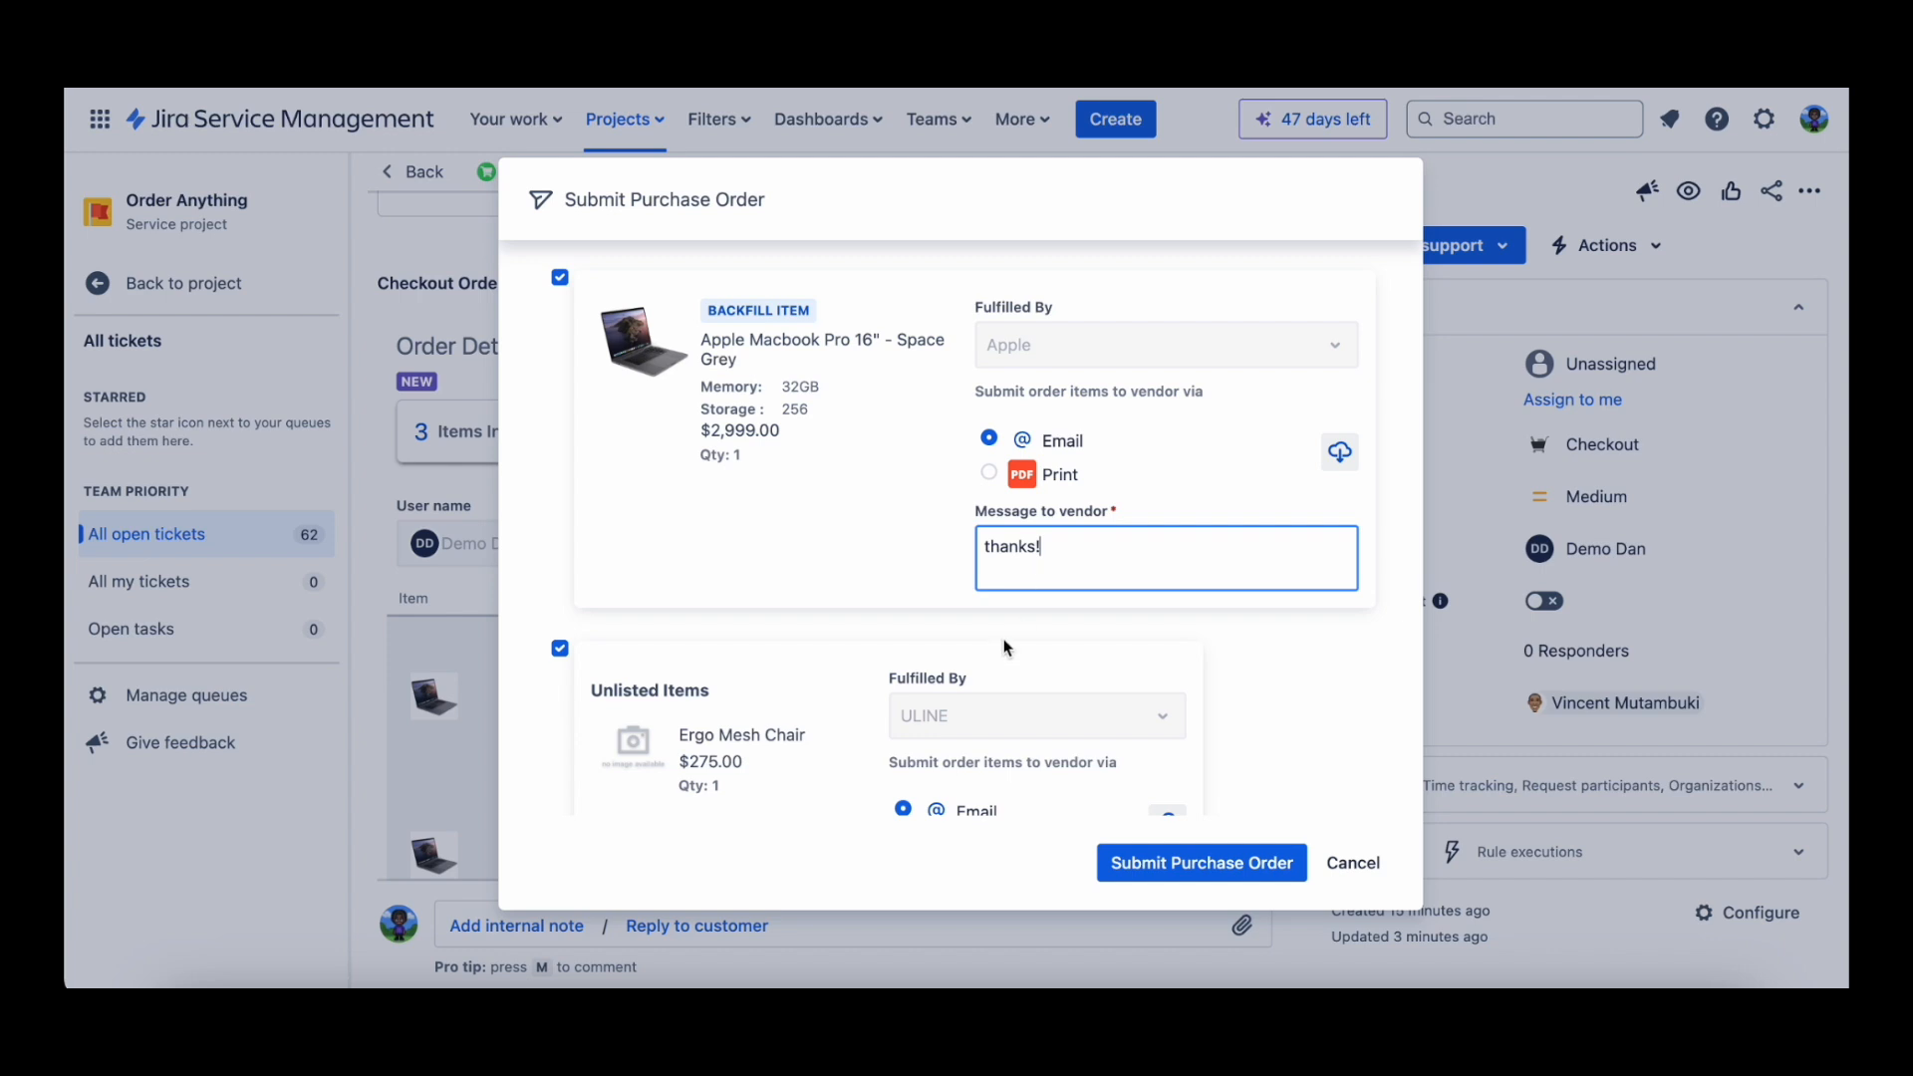
pyautogui.scroll(-3, 1005, 648)
pyautogui.click(1100, 666)
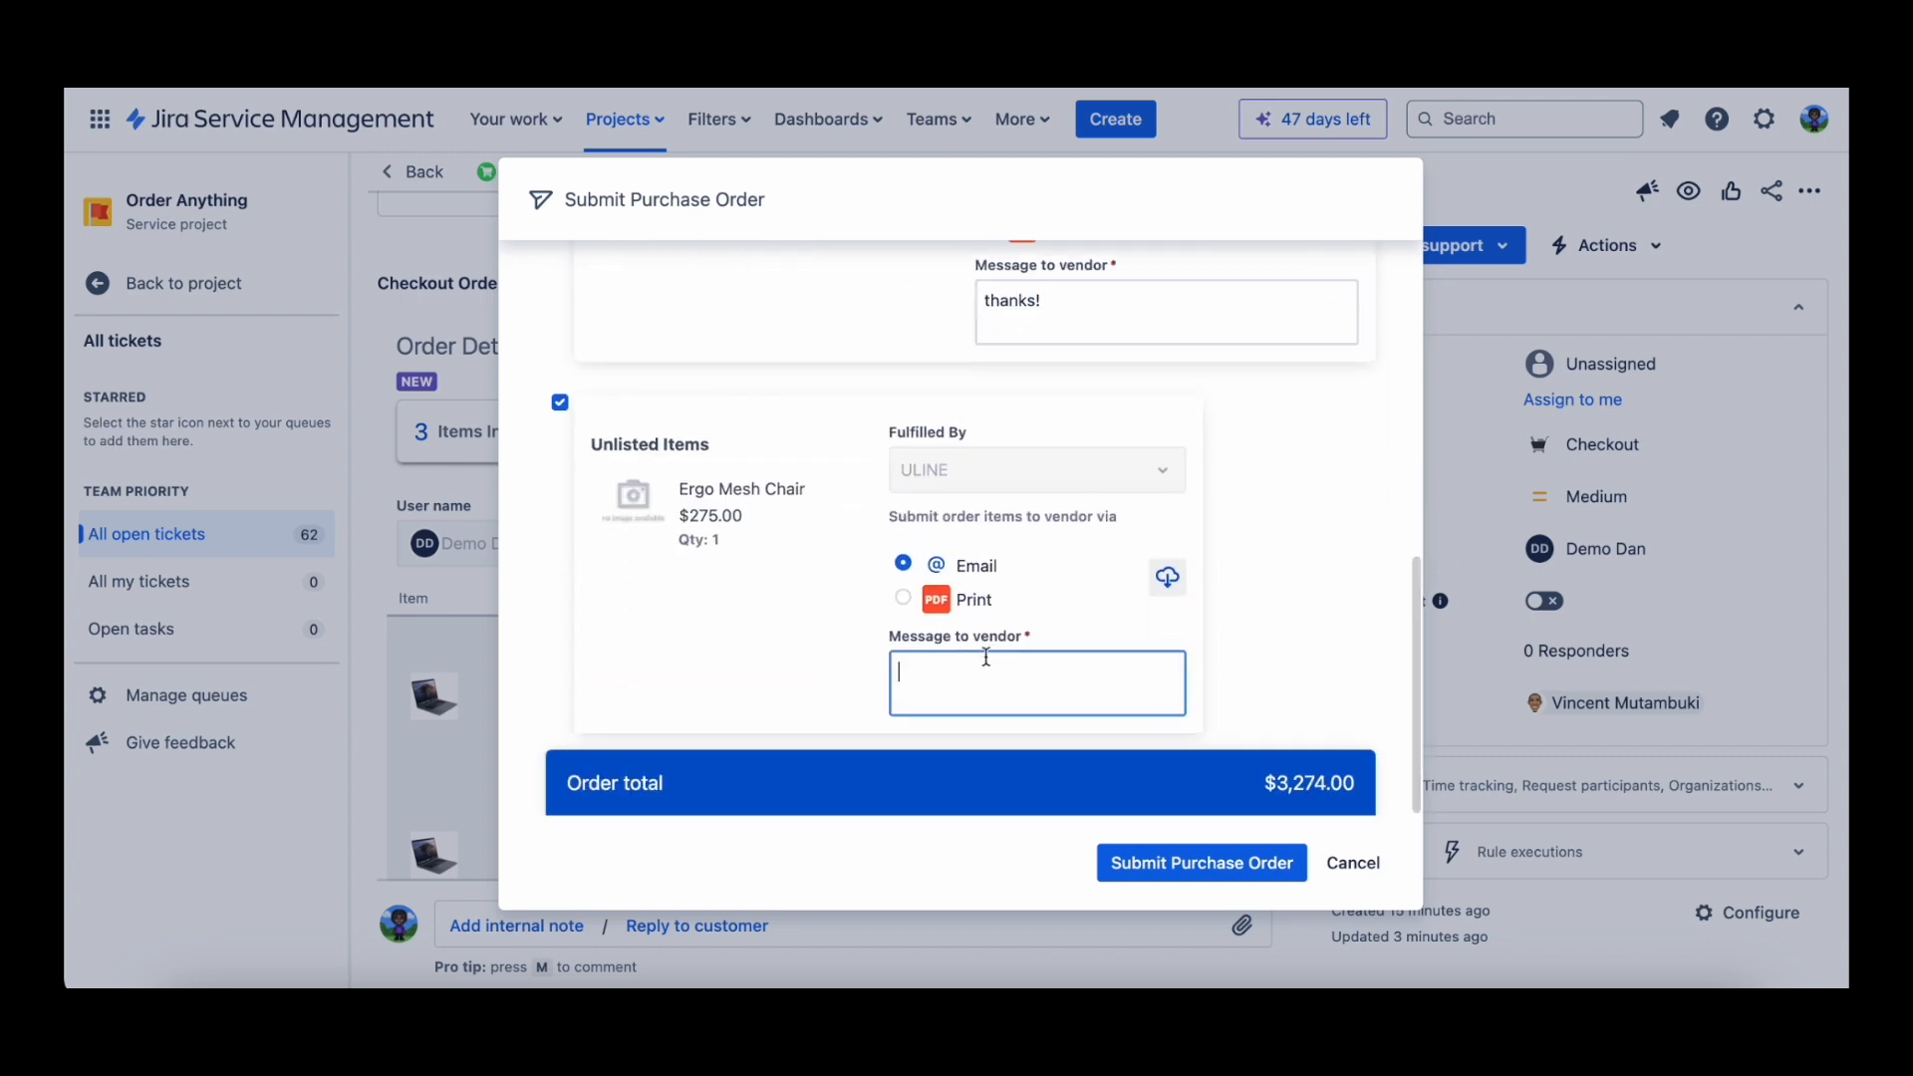
pyautogui.write('ta')
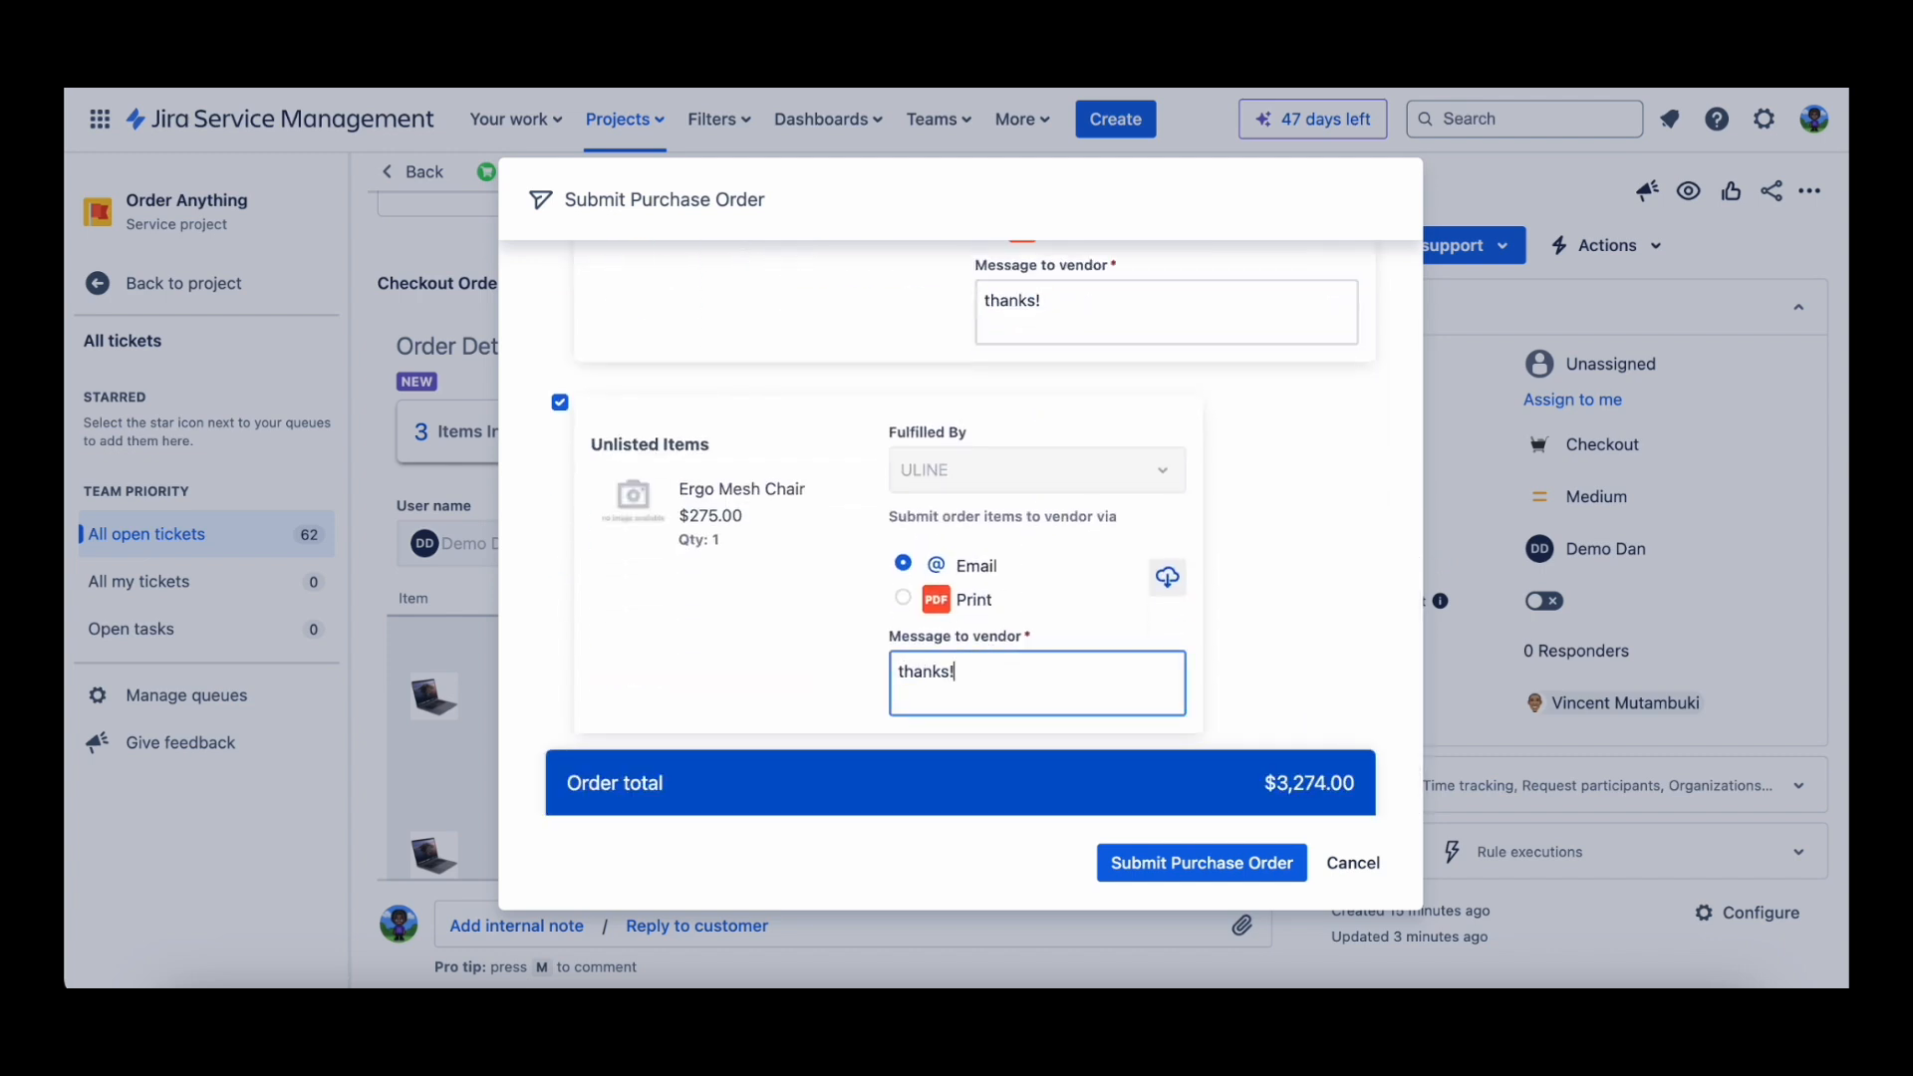
# - Review the shipping and payment details and submit the purchase order
pyautogui.scroll(10, 1065, 658)
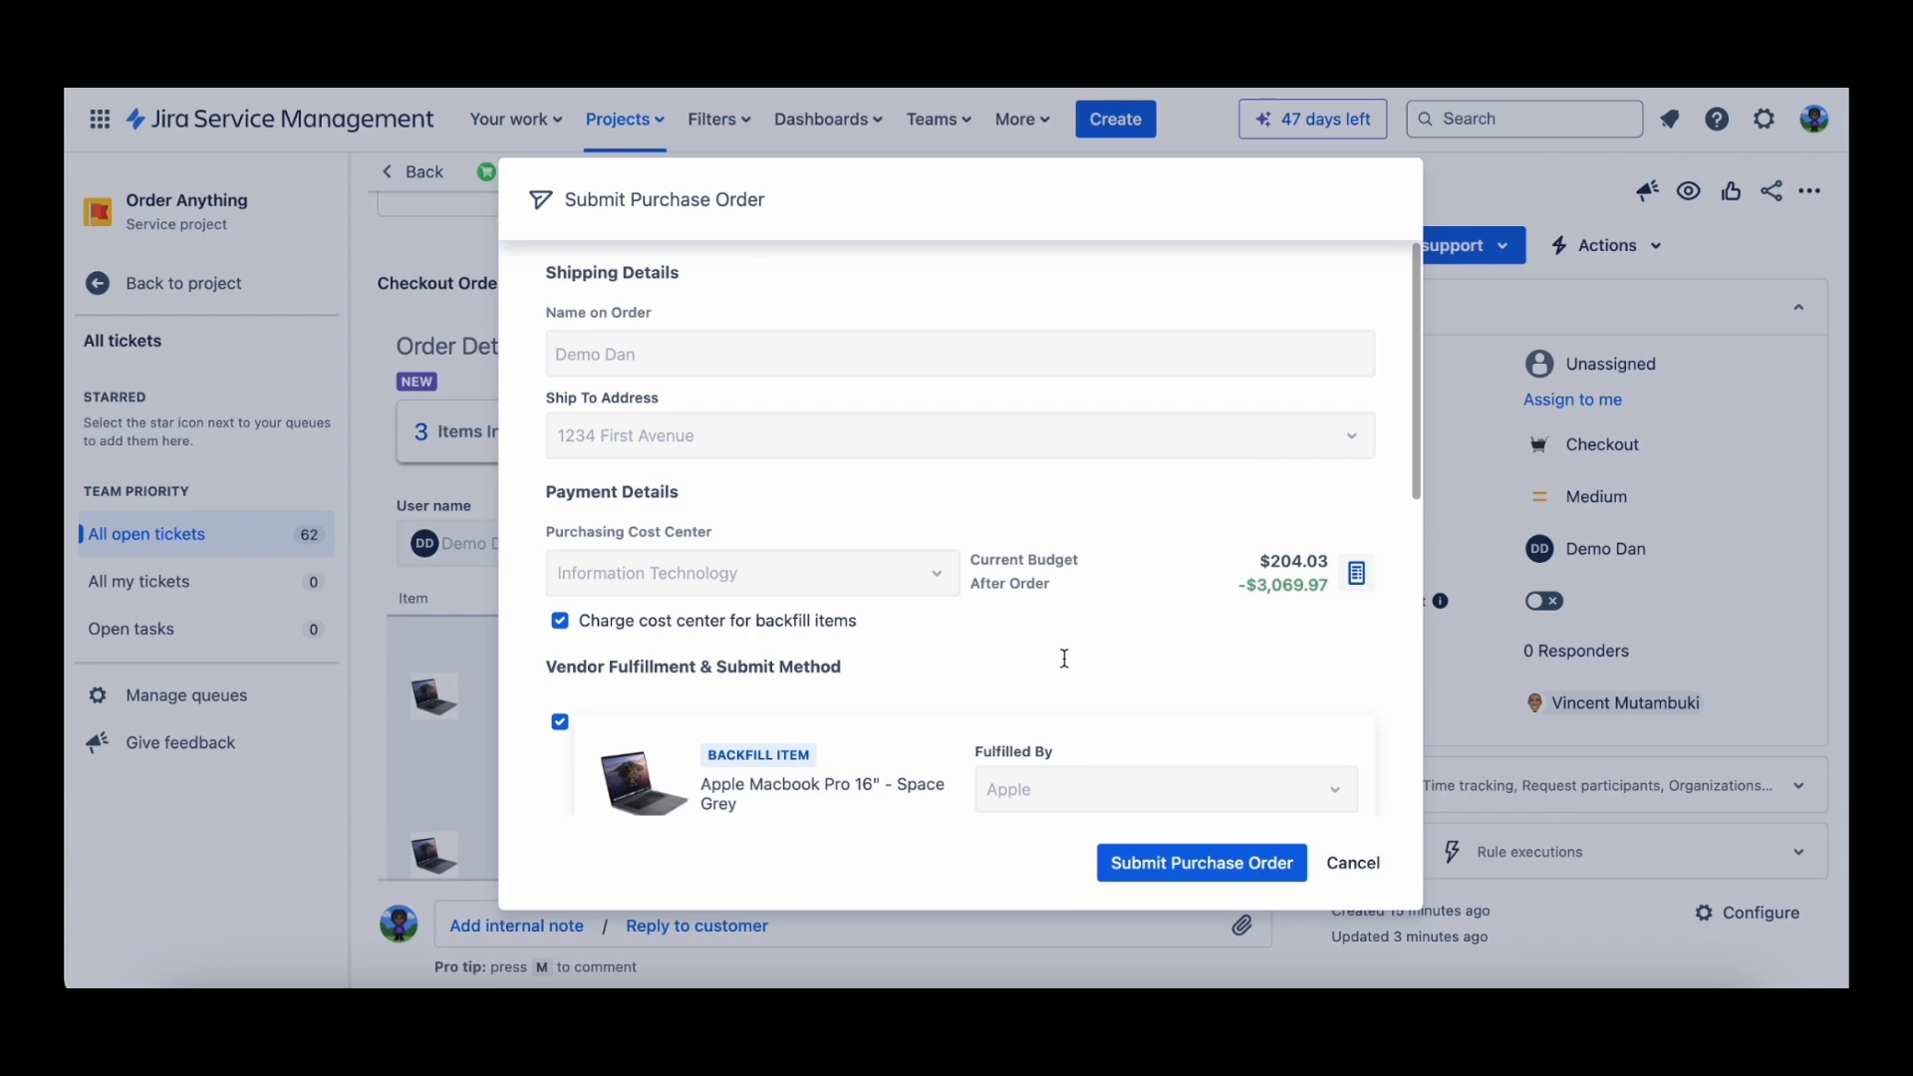
pyautogui.scroll(-8, 1064, 658)
pyautogui.scroll(-2, 1065, 658)
pyautogui.click(1206, 863)
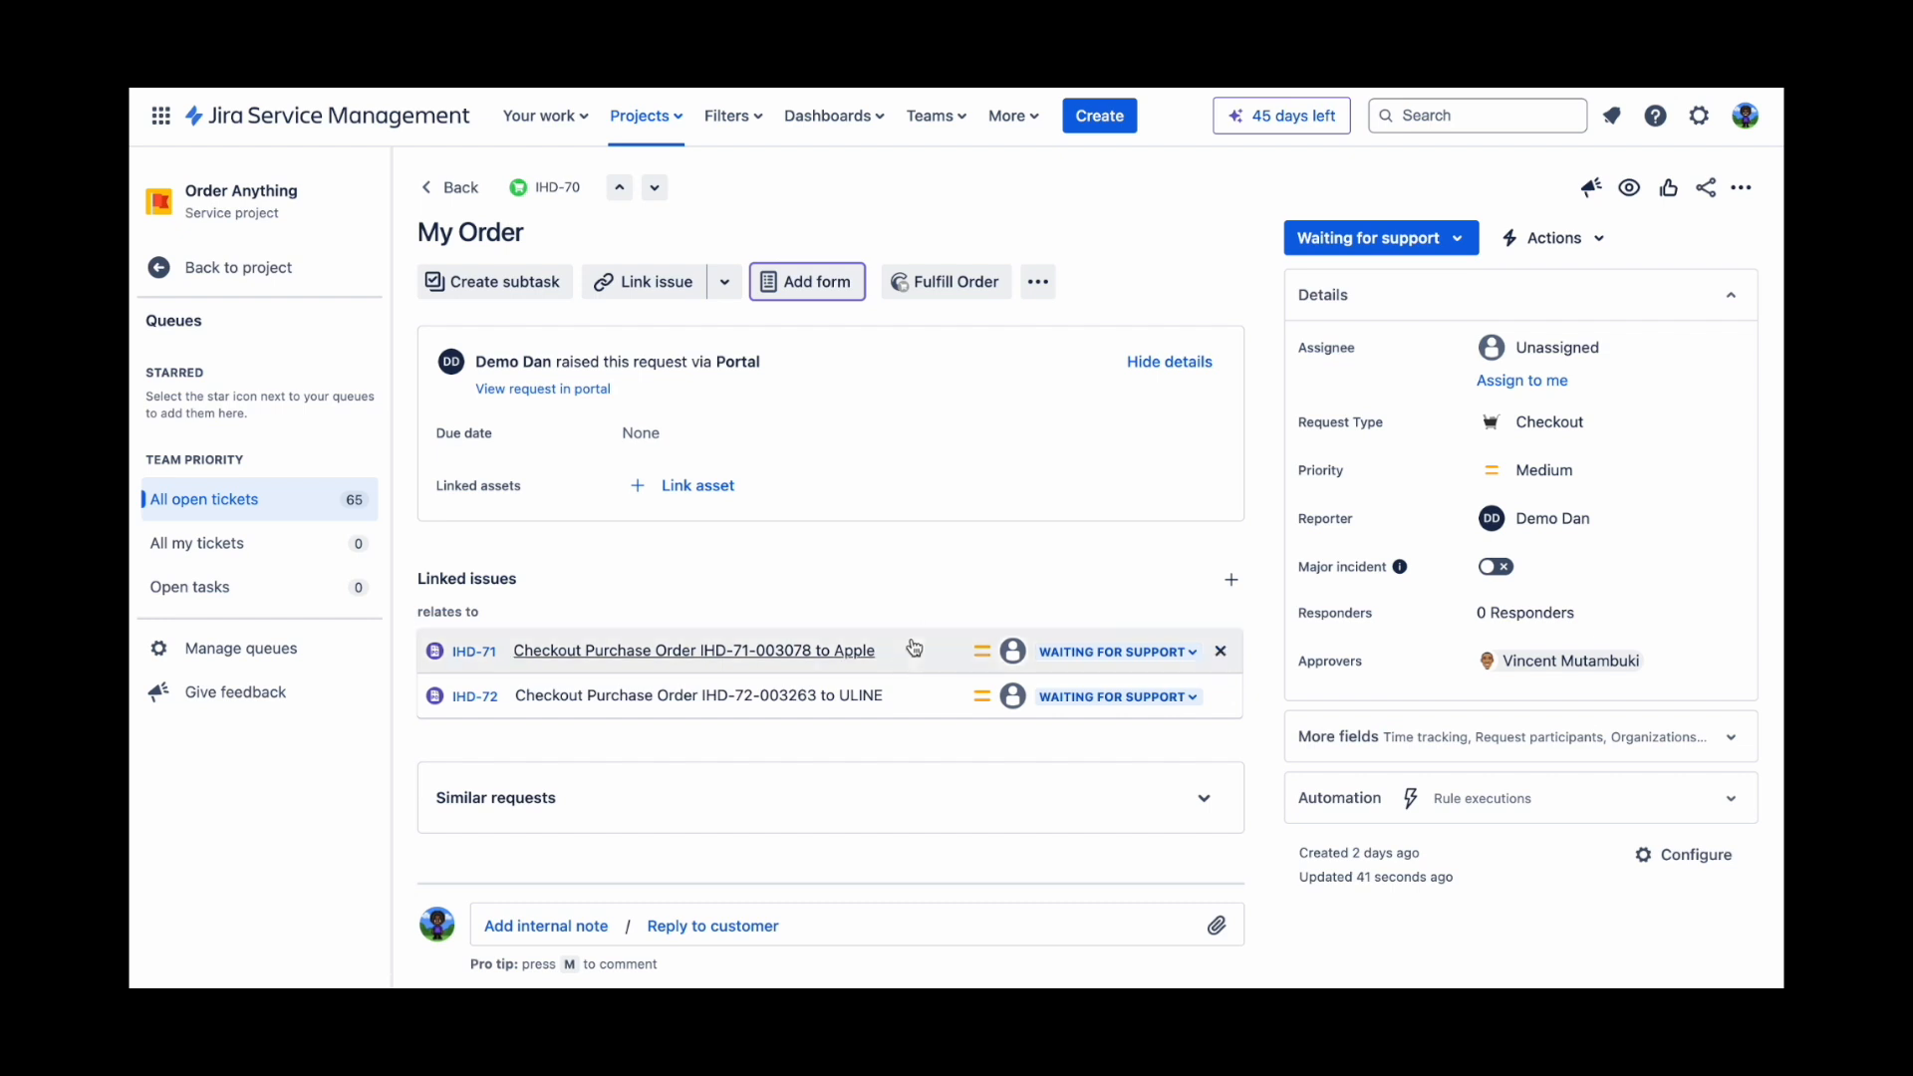
# - Open the linked ULINE purchase order ticket and examine the vendor and item details in its attached PDF
pyautogui.click(853, 699)
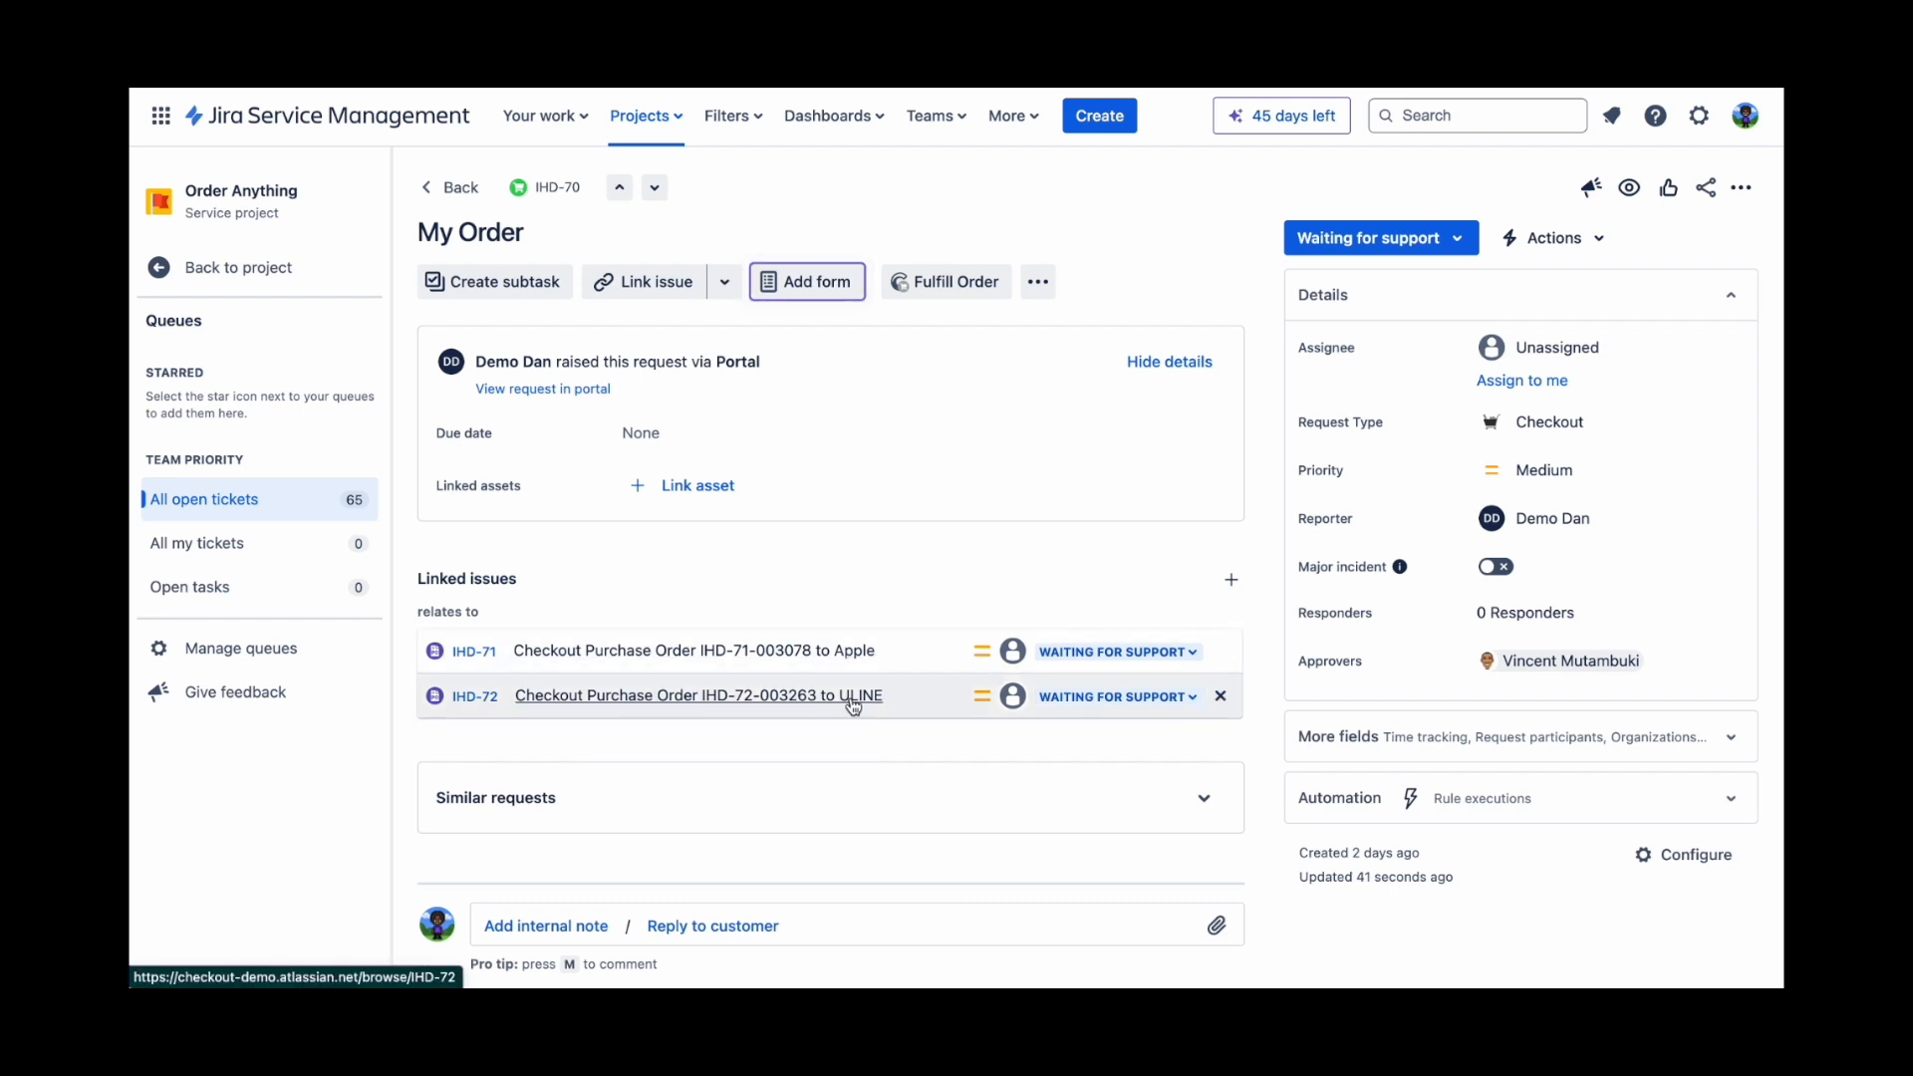
pyautogui.scroll(-3, 668, 678)
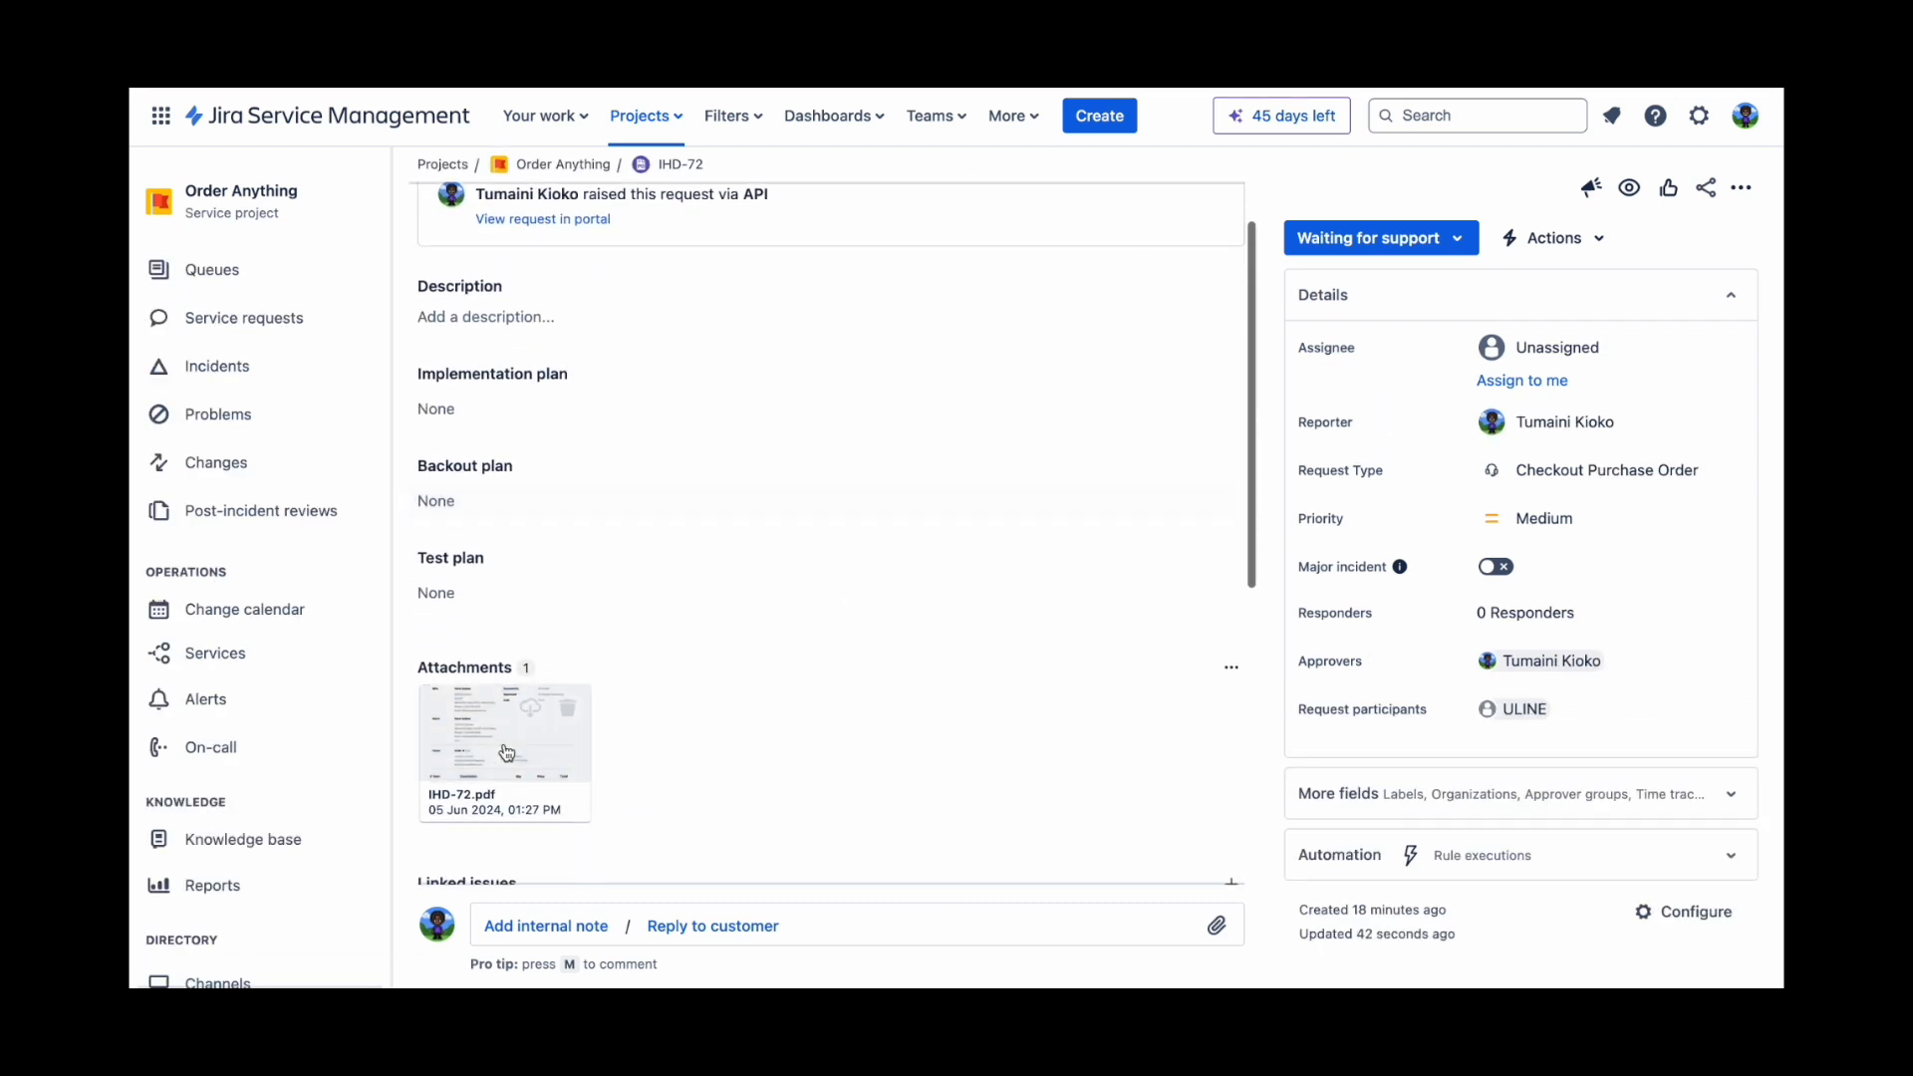
pyautogui.click(495, 752)
pyautogui.scroll(-10, 765, 631)
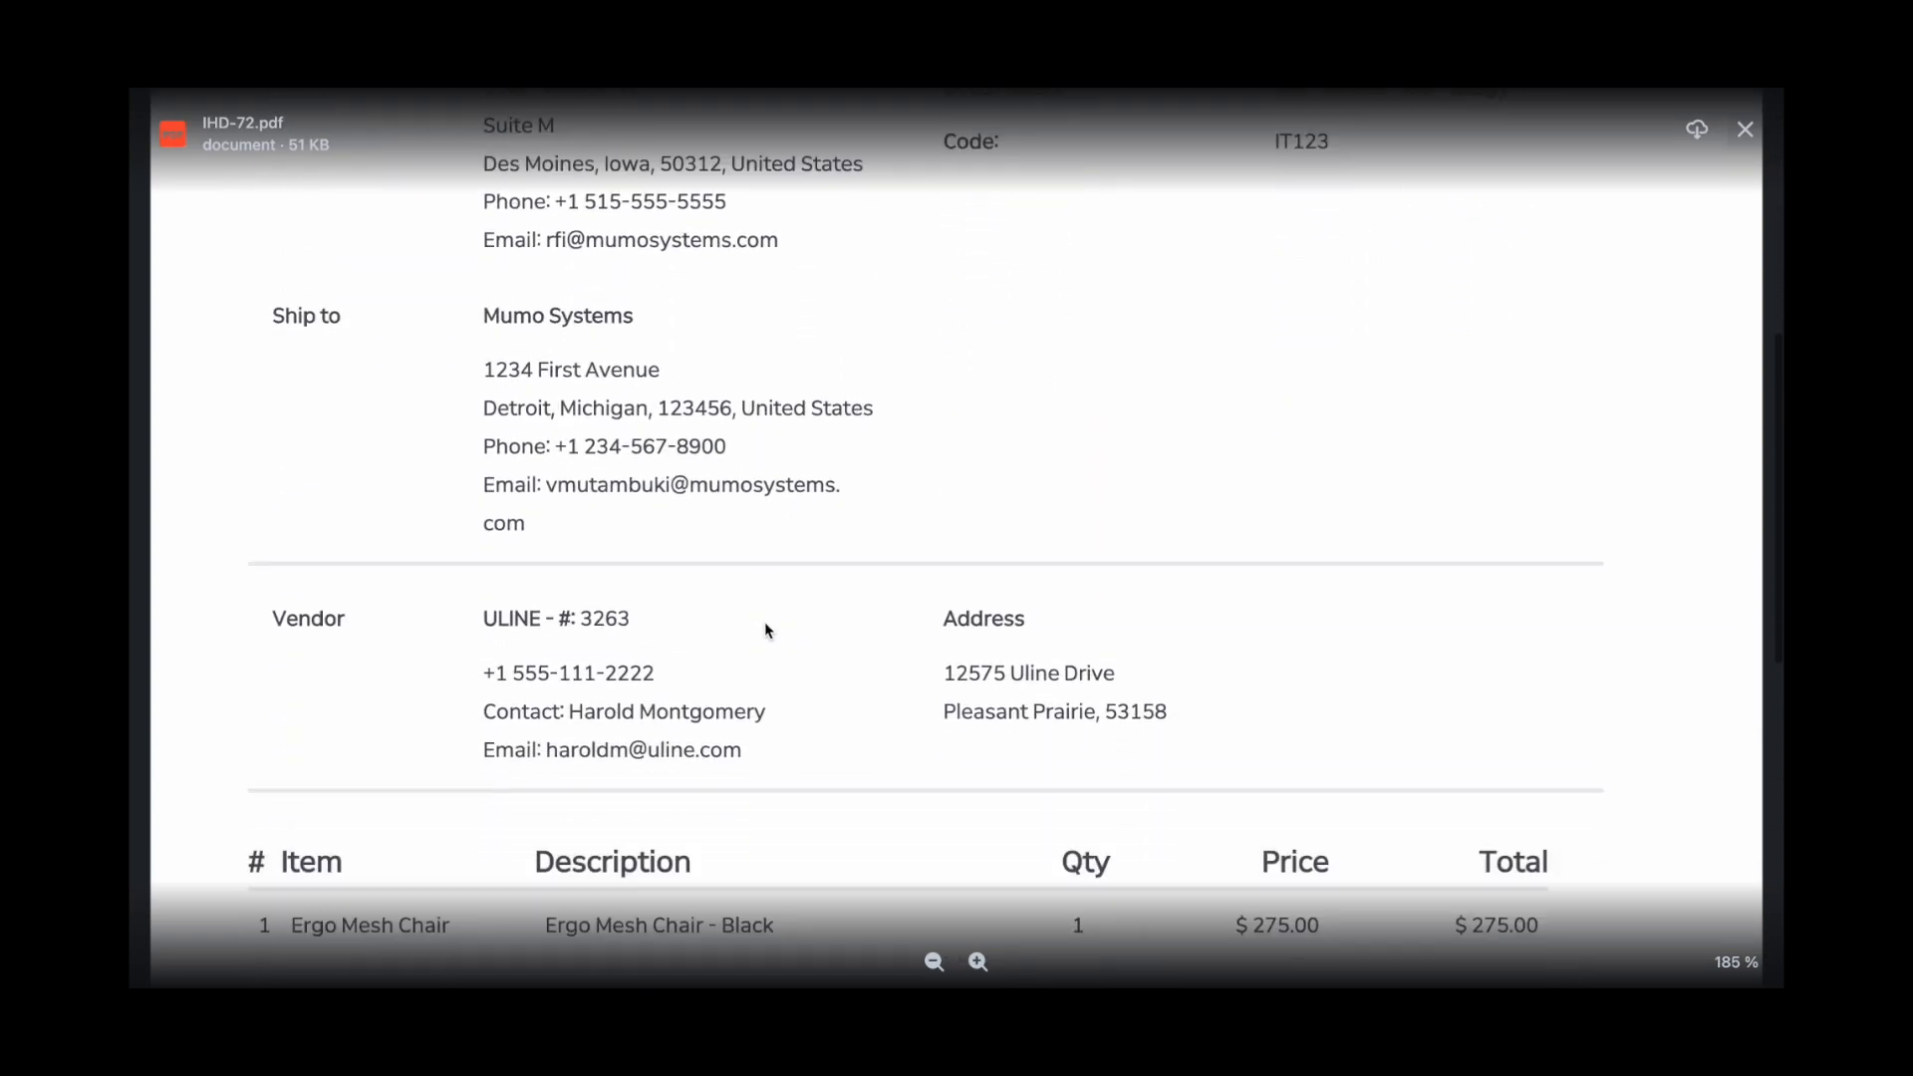
pyautogui.scroll(5, 820, 623)
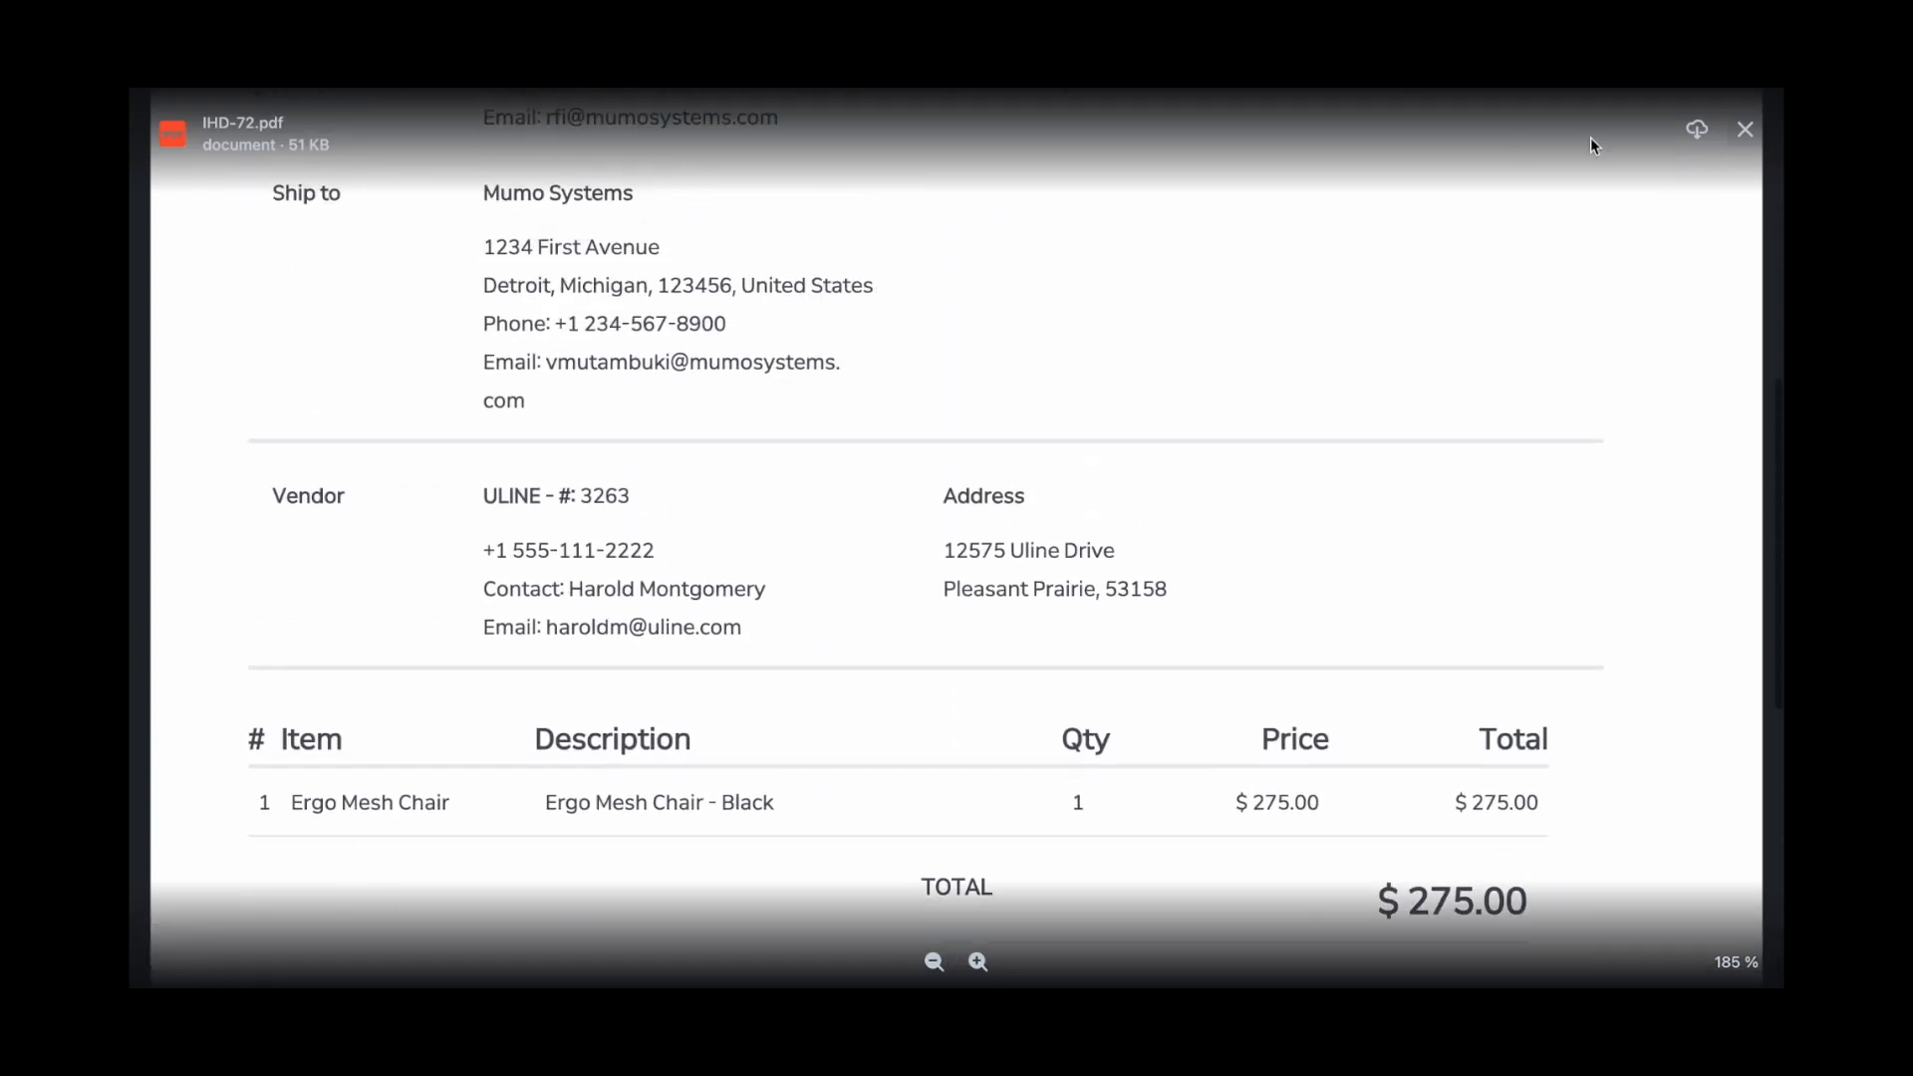
pyautogui.click(1745, 128)
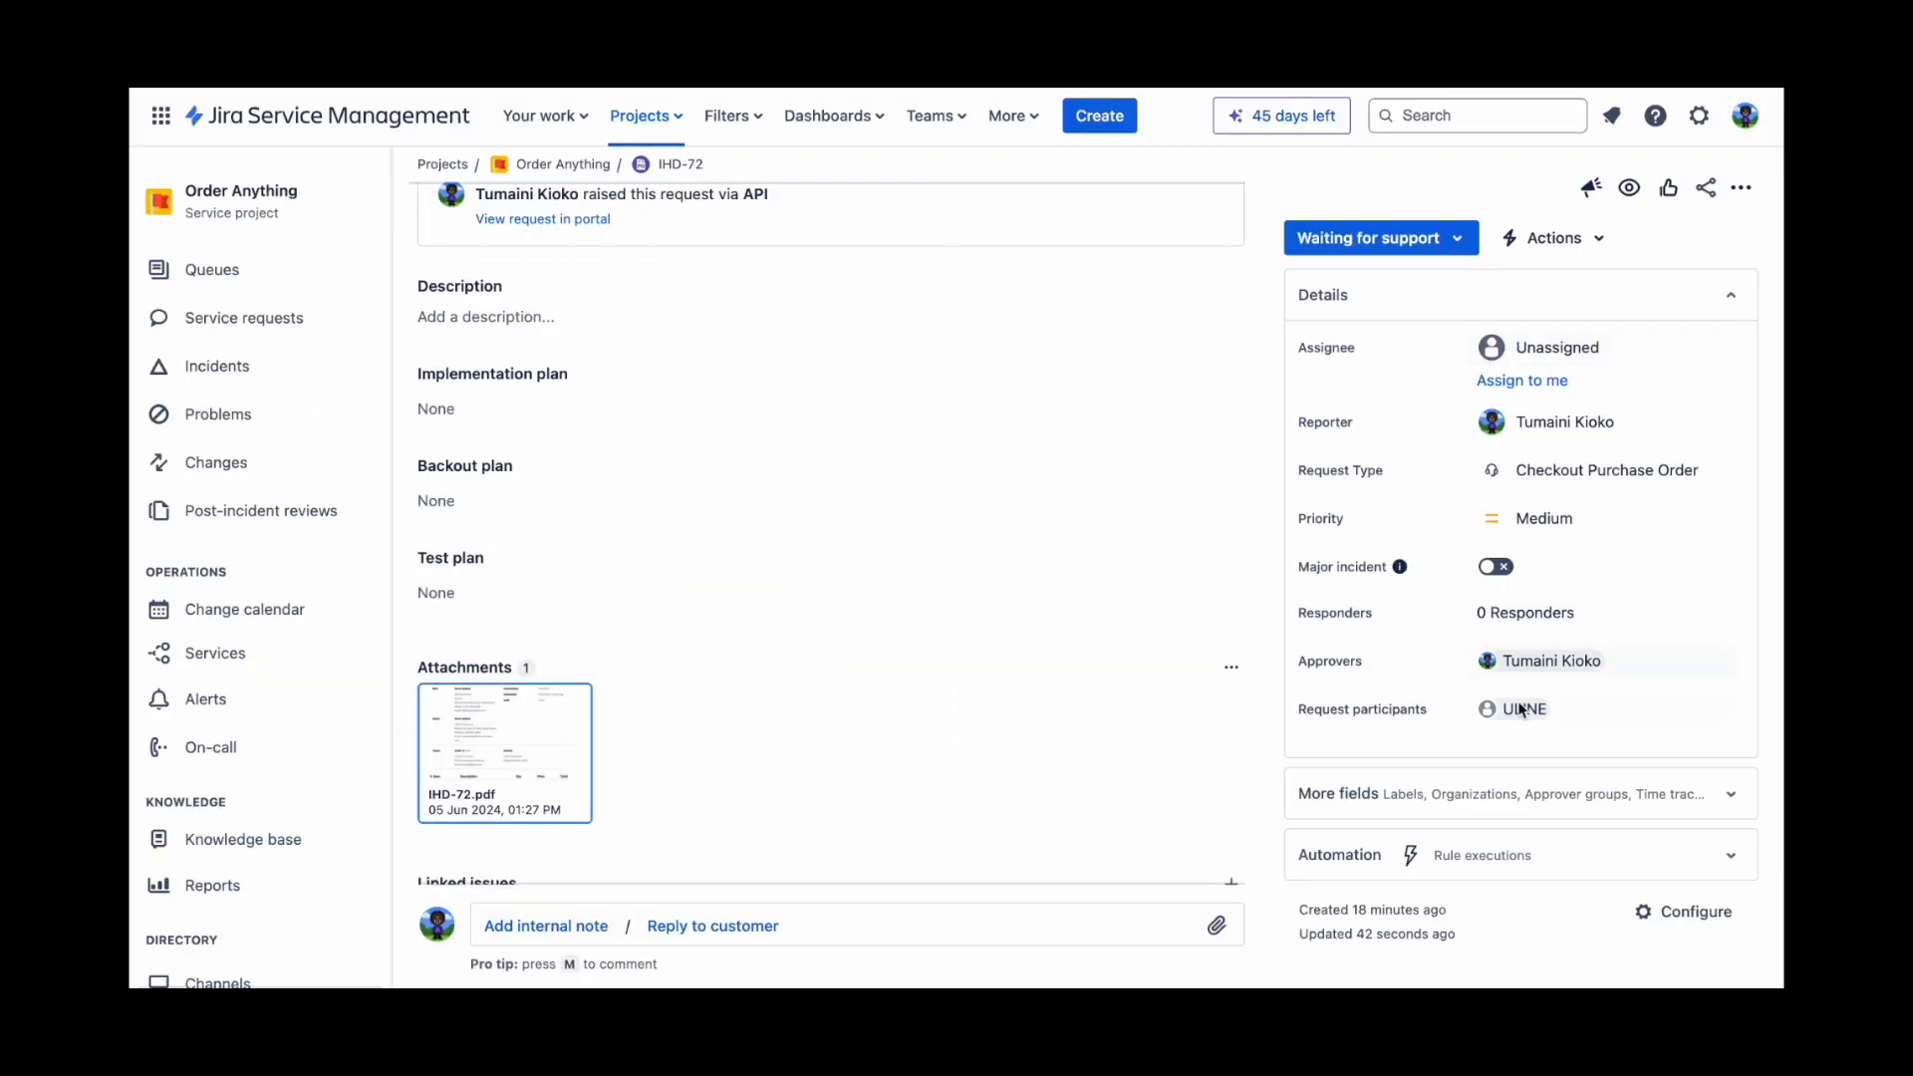
# - View the ULINE purchase order request in the portal and start creating an invoice for it
pyautogui.scroll(3, 1094, 648)
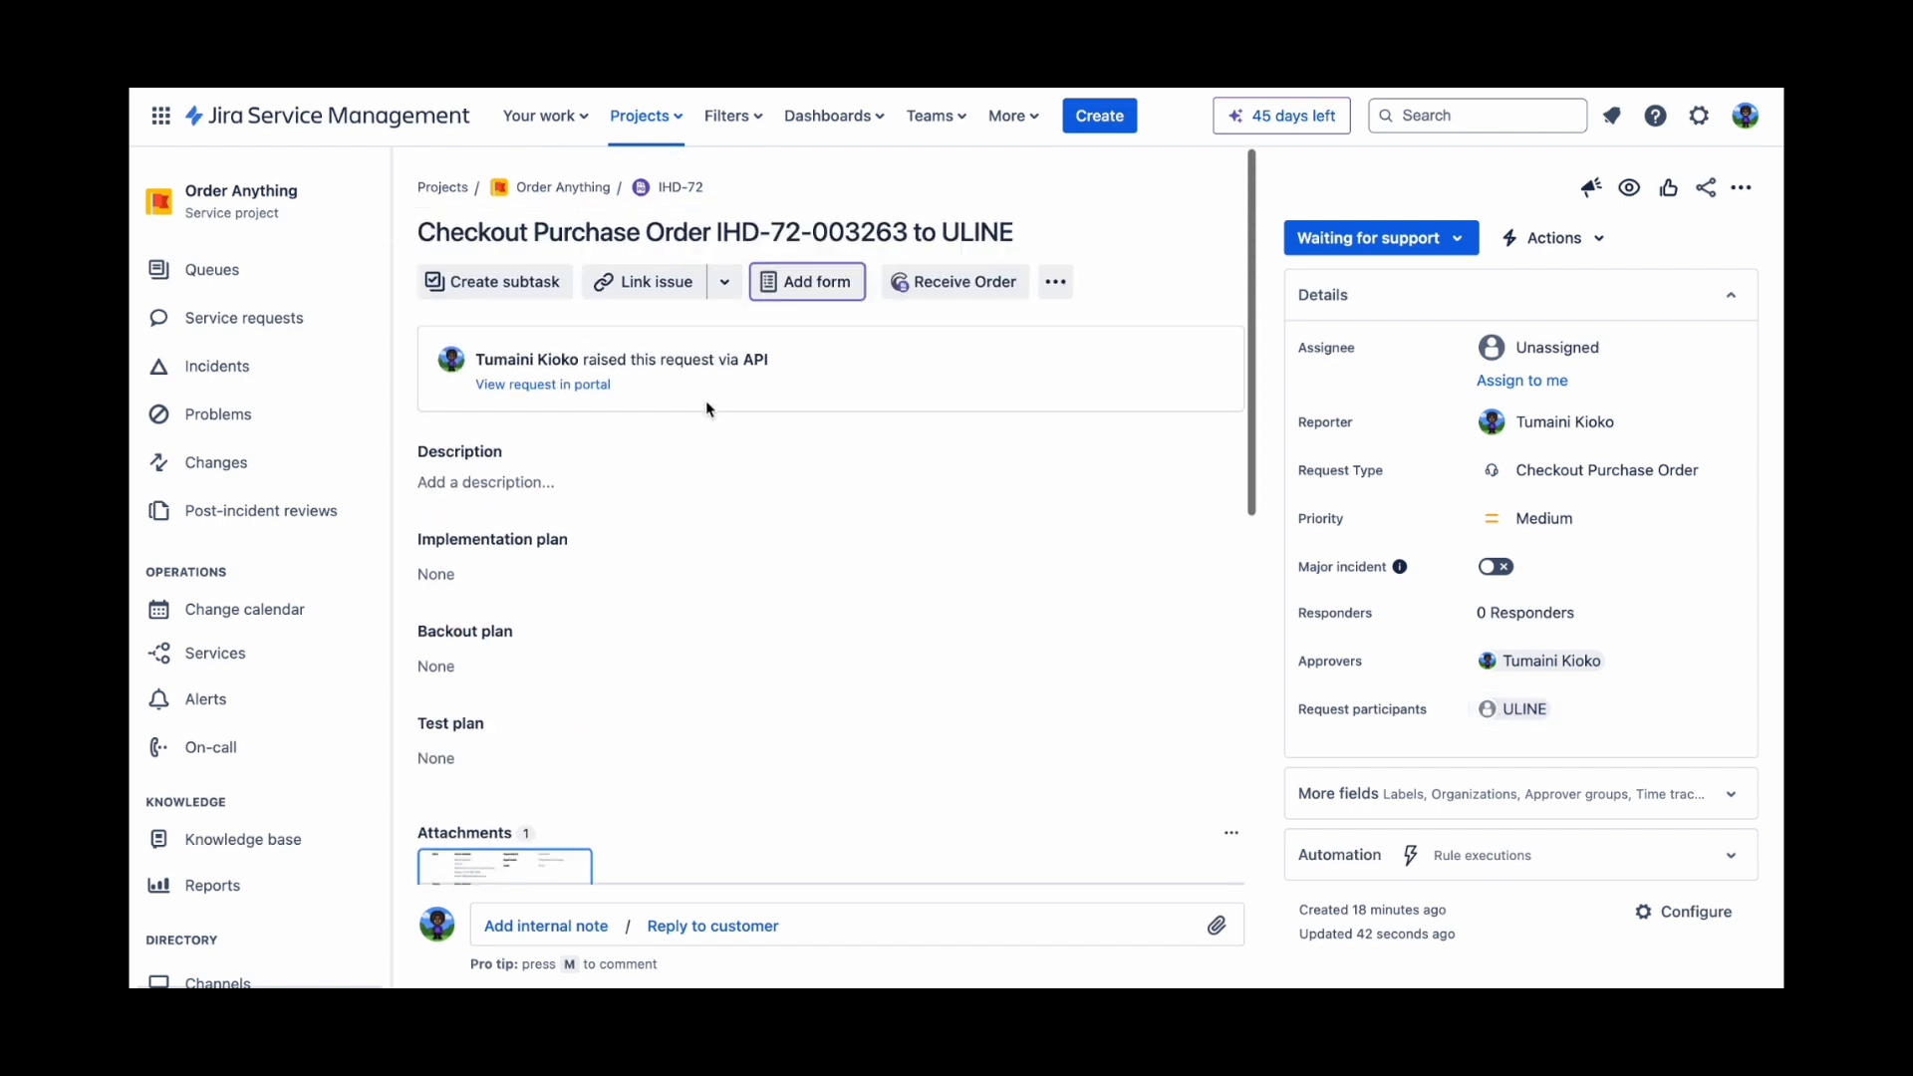
pyautogui.click(604, 386)
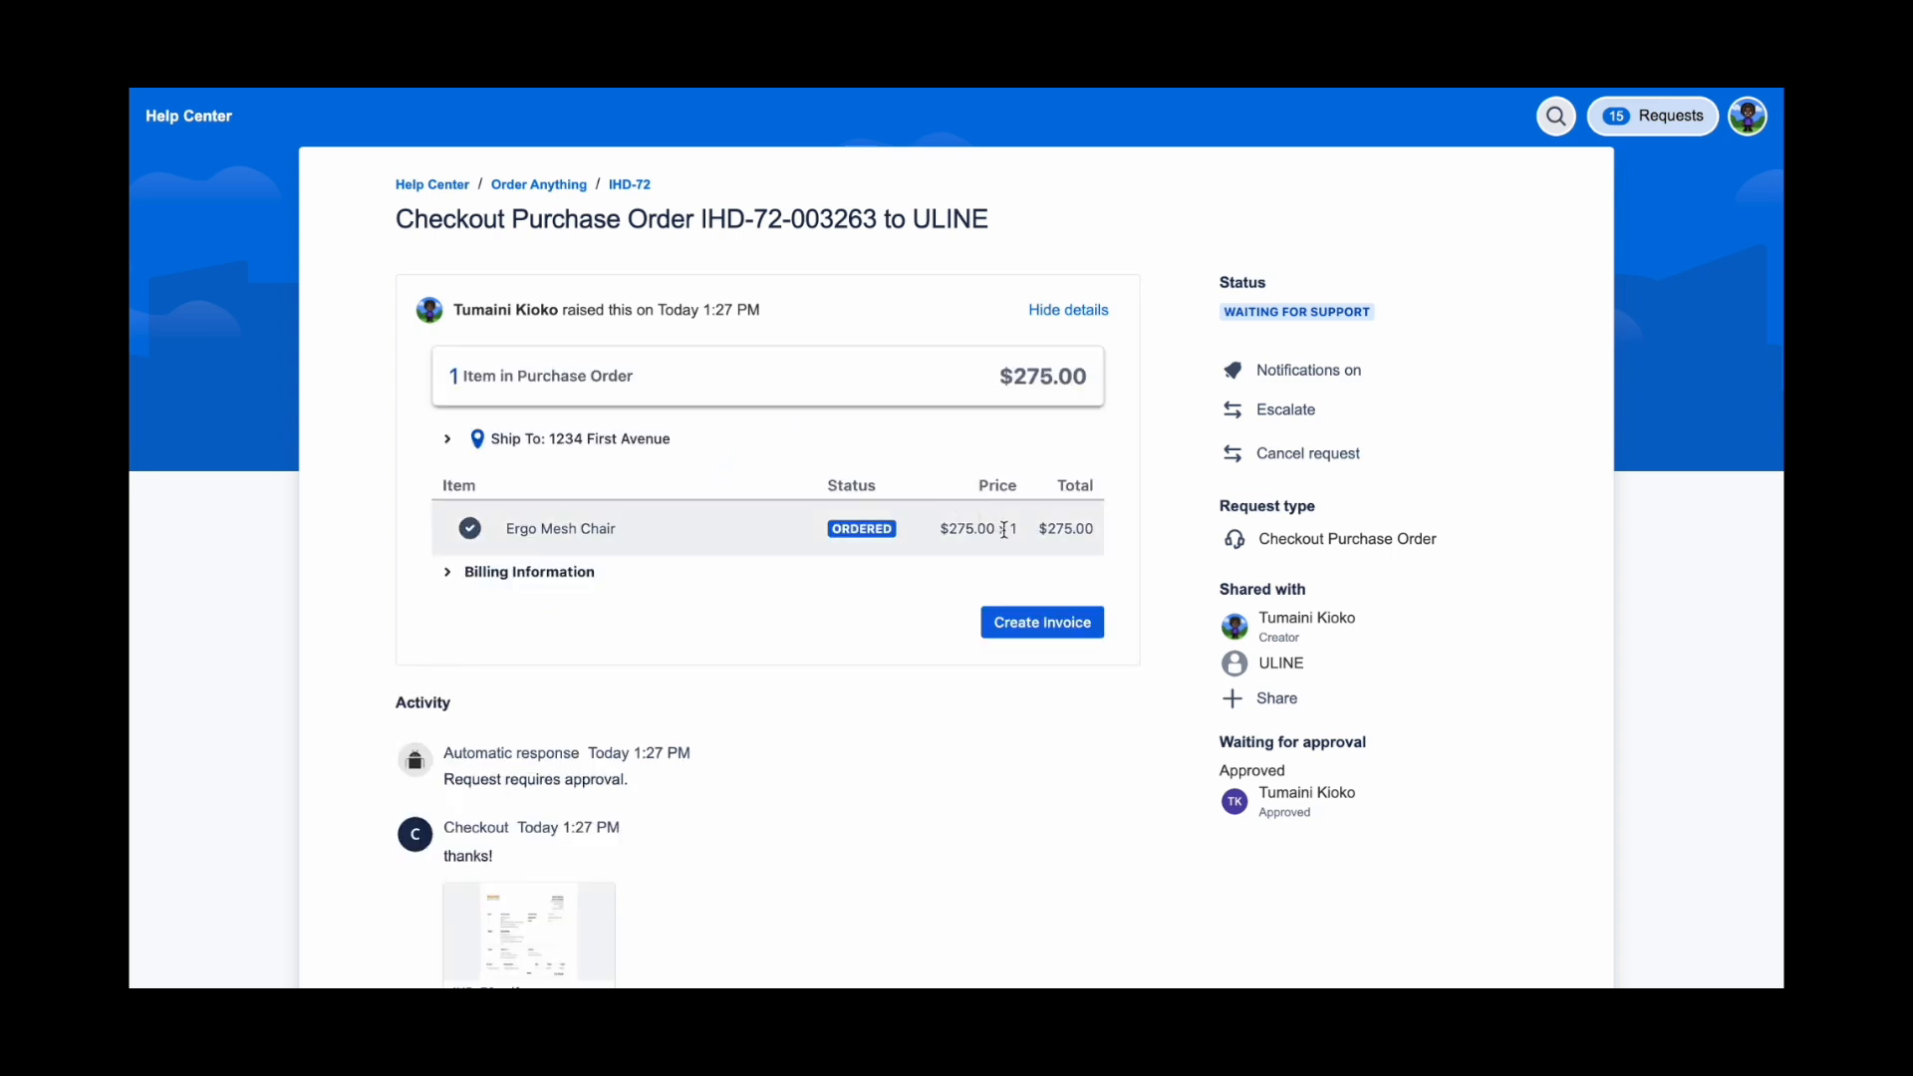
pyautogui.click(1039, 622)
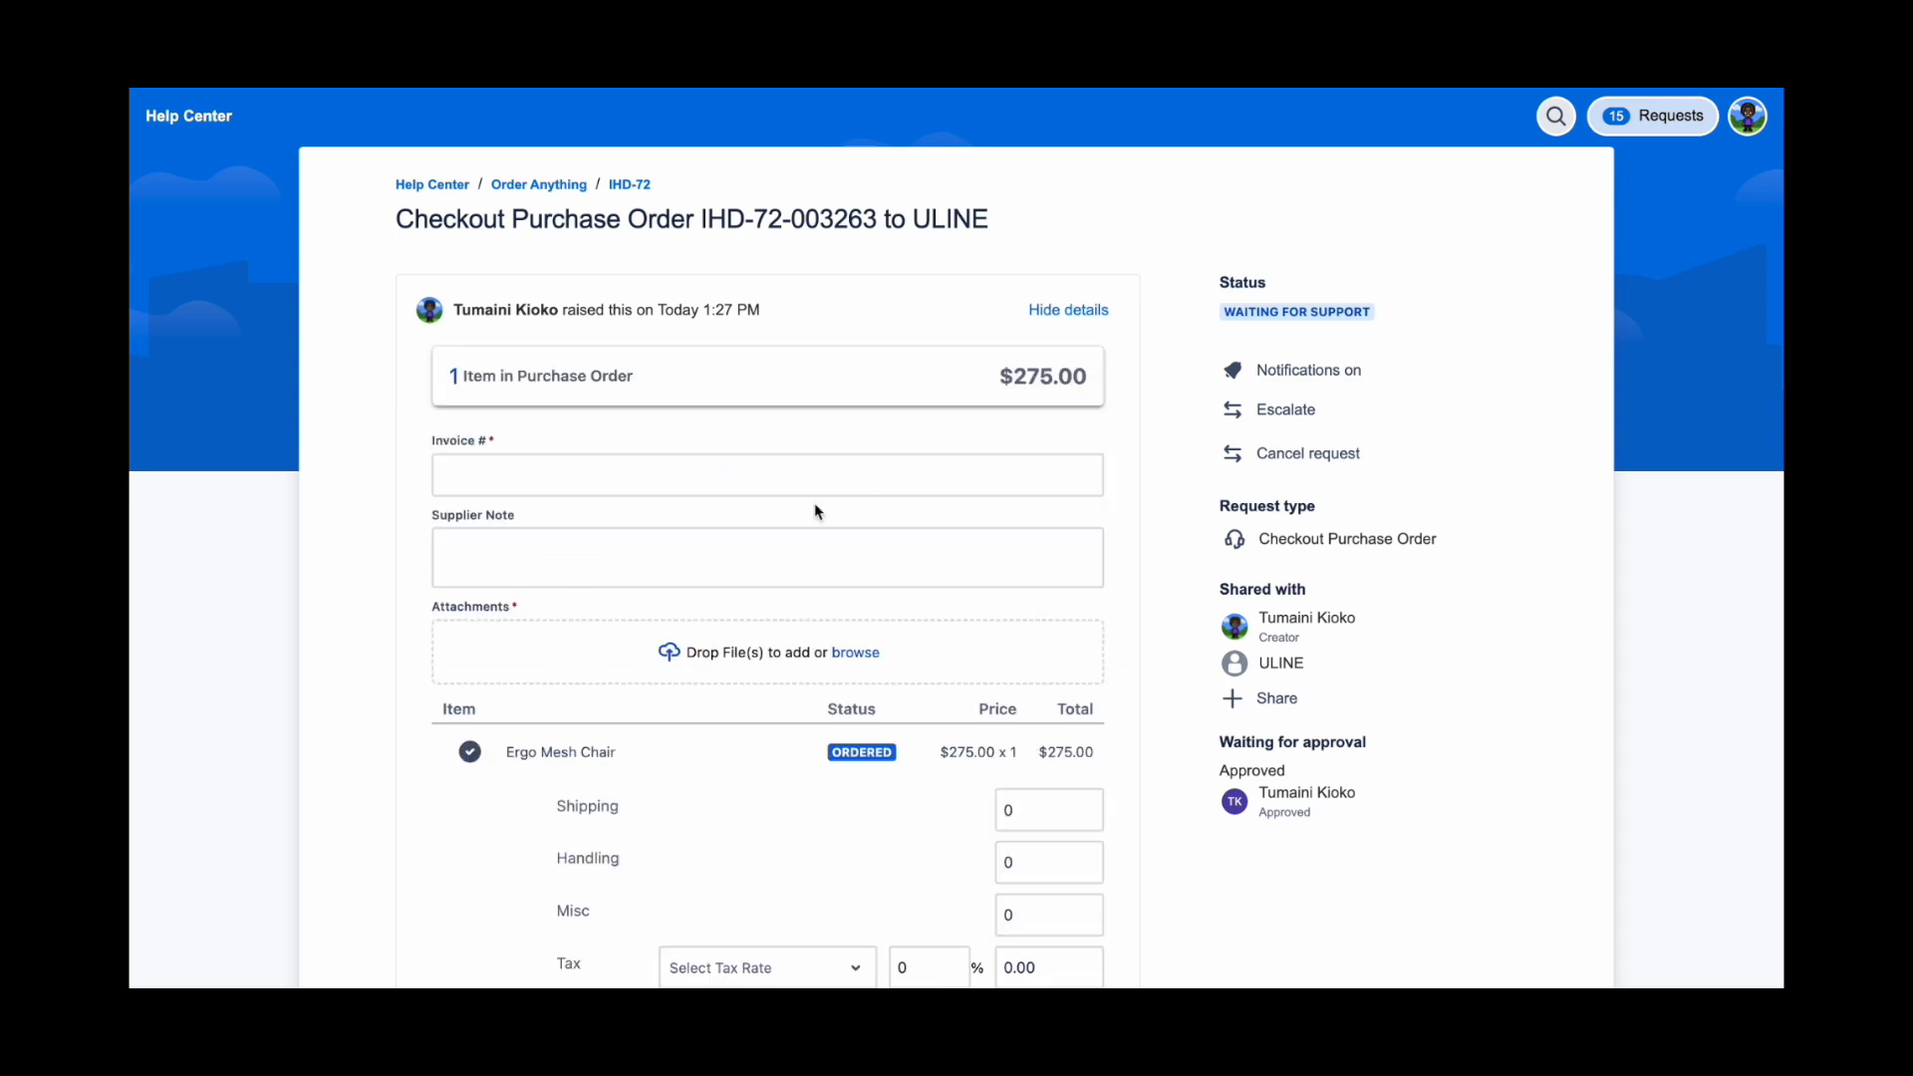
# - Fill in invoice number 1 and the supplier note "thanks!" for the Ergo Mesh Chair invoice
pyautogui.click(782, 480)
pyautogui.write('1')
pyautogui.click(741, 547)
pyautogui.write('tha')
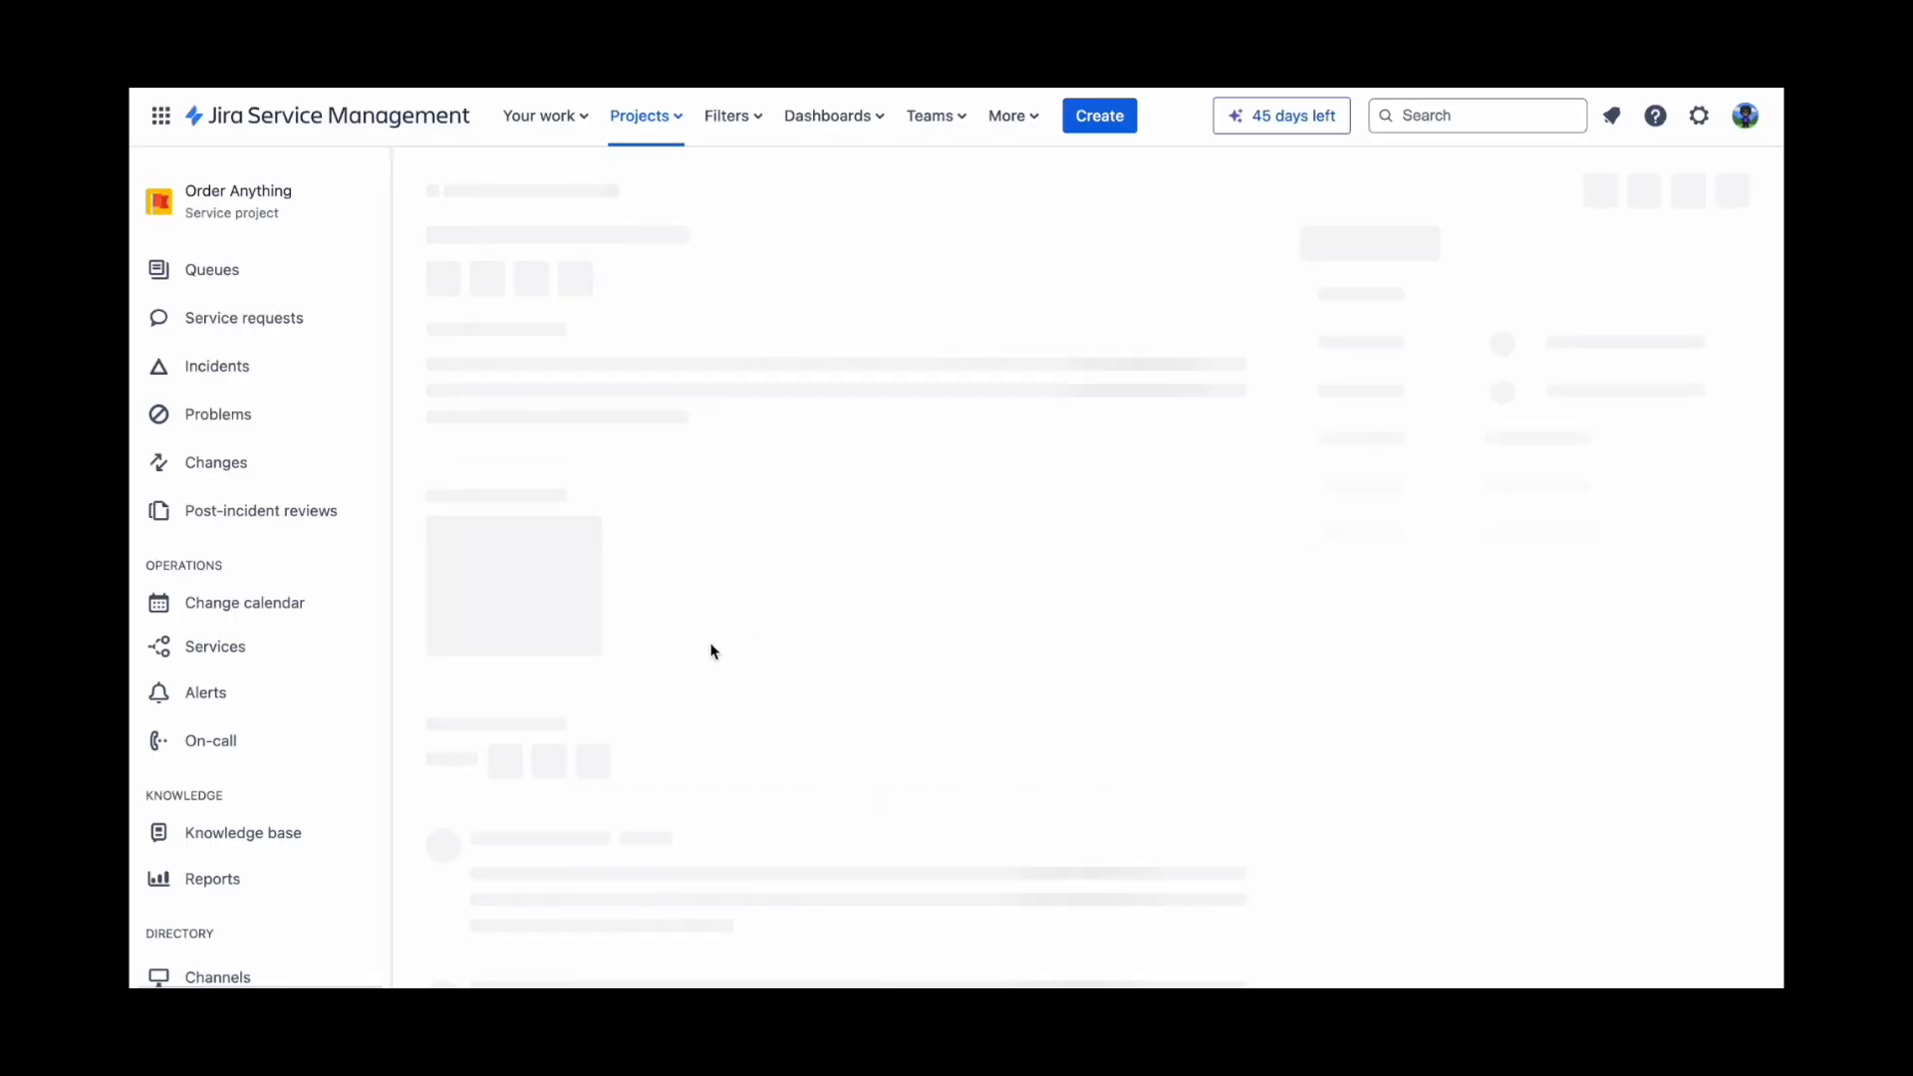
# - Examine the new invoice ticket's attachment and linked issues, and open its Pay Vendor details
pyautogui.scroll(-2, 590, 696)
pyautogui.scroll(-3, 588, 701)
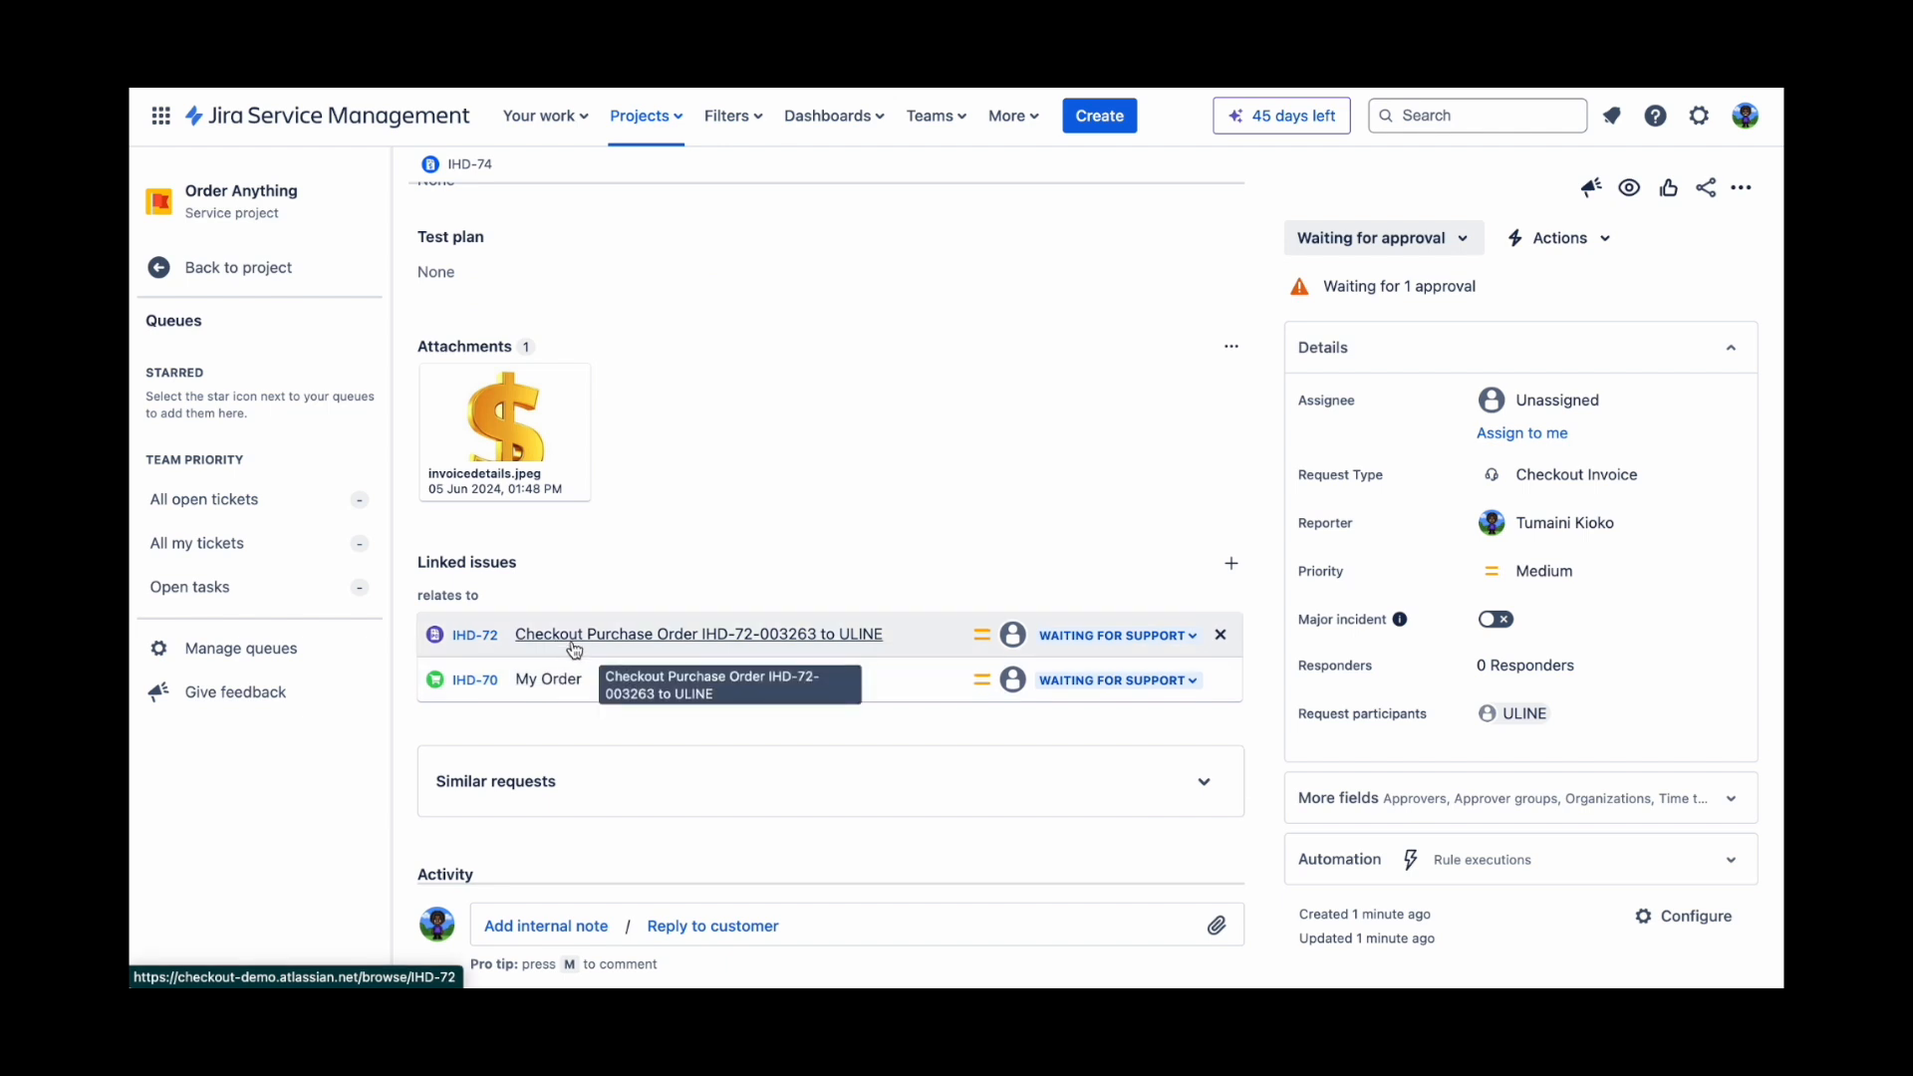
pyautogui.scroll(5, 563, 648)
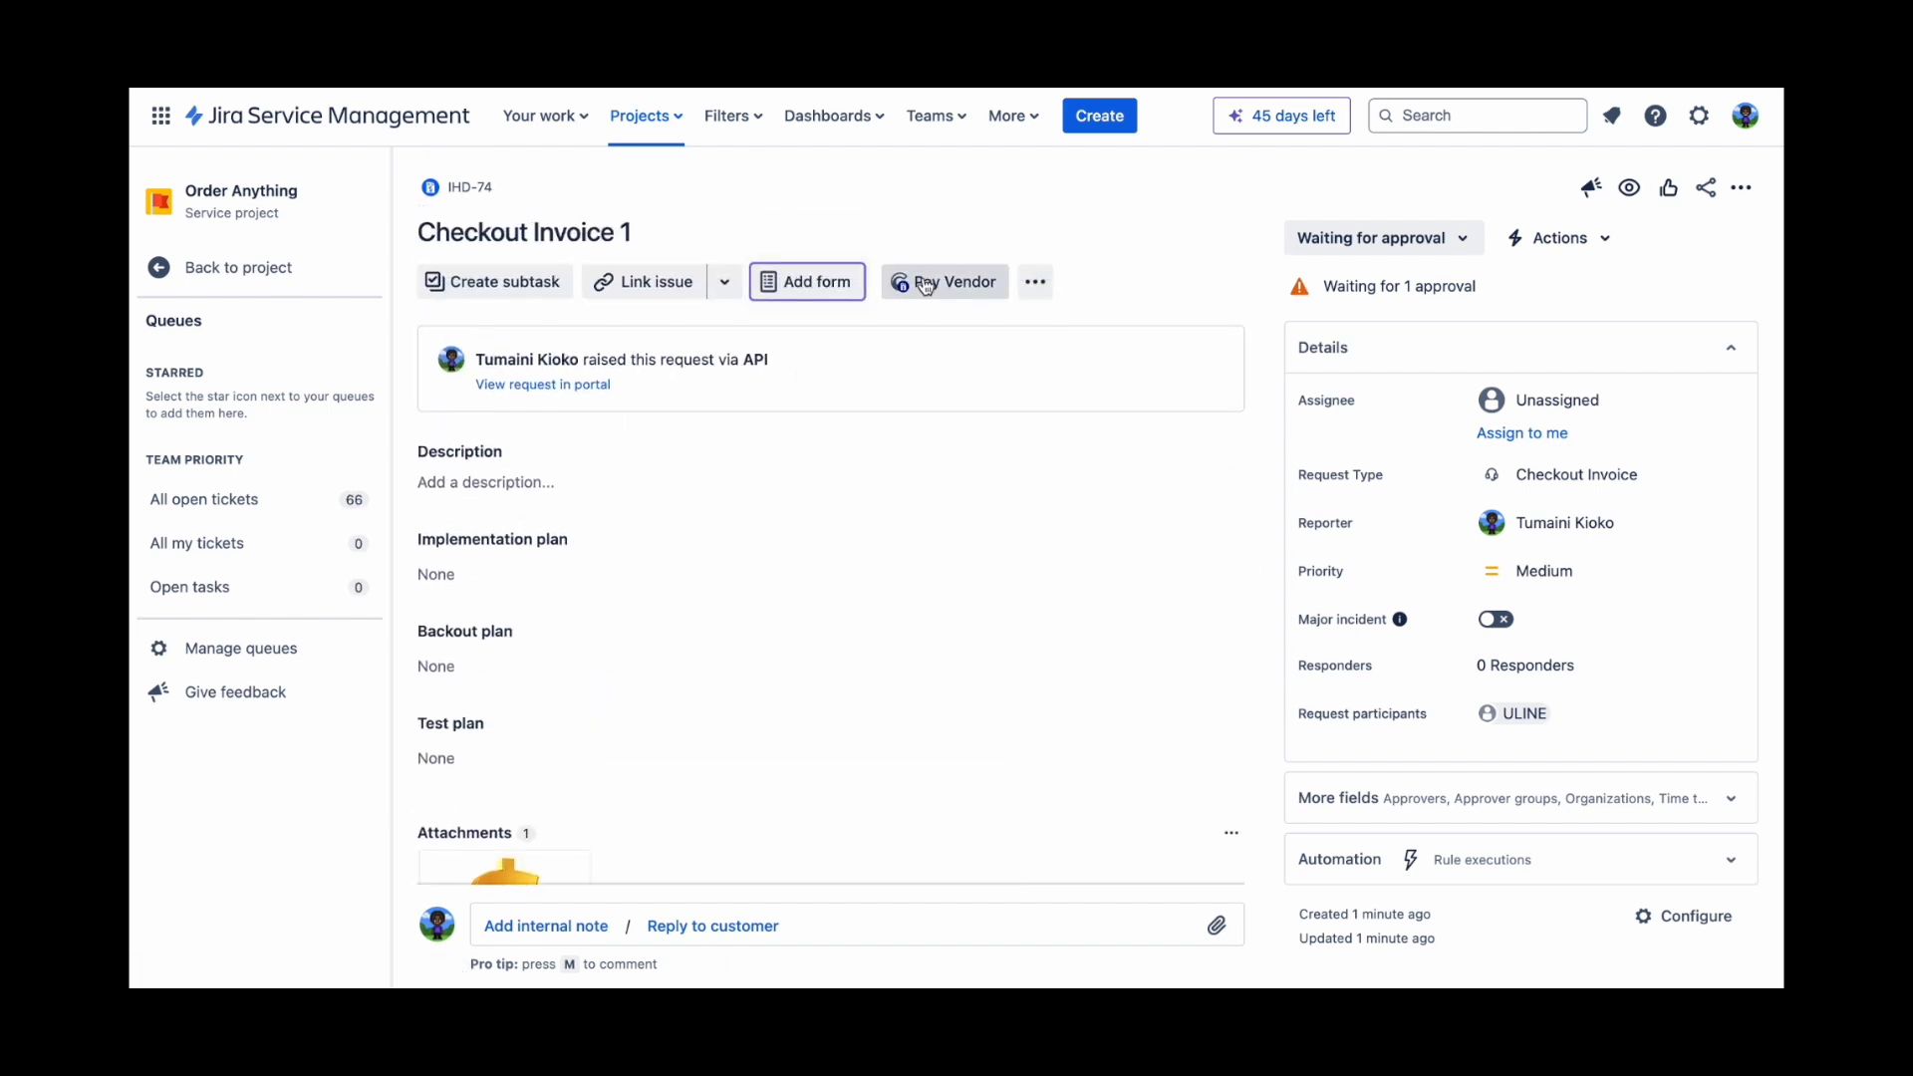
pyautogui.click(925, 285)
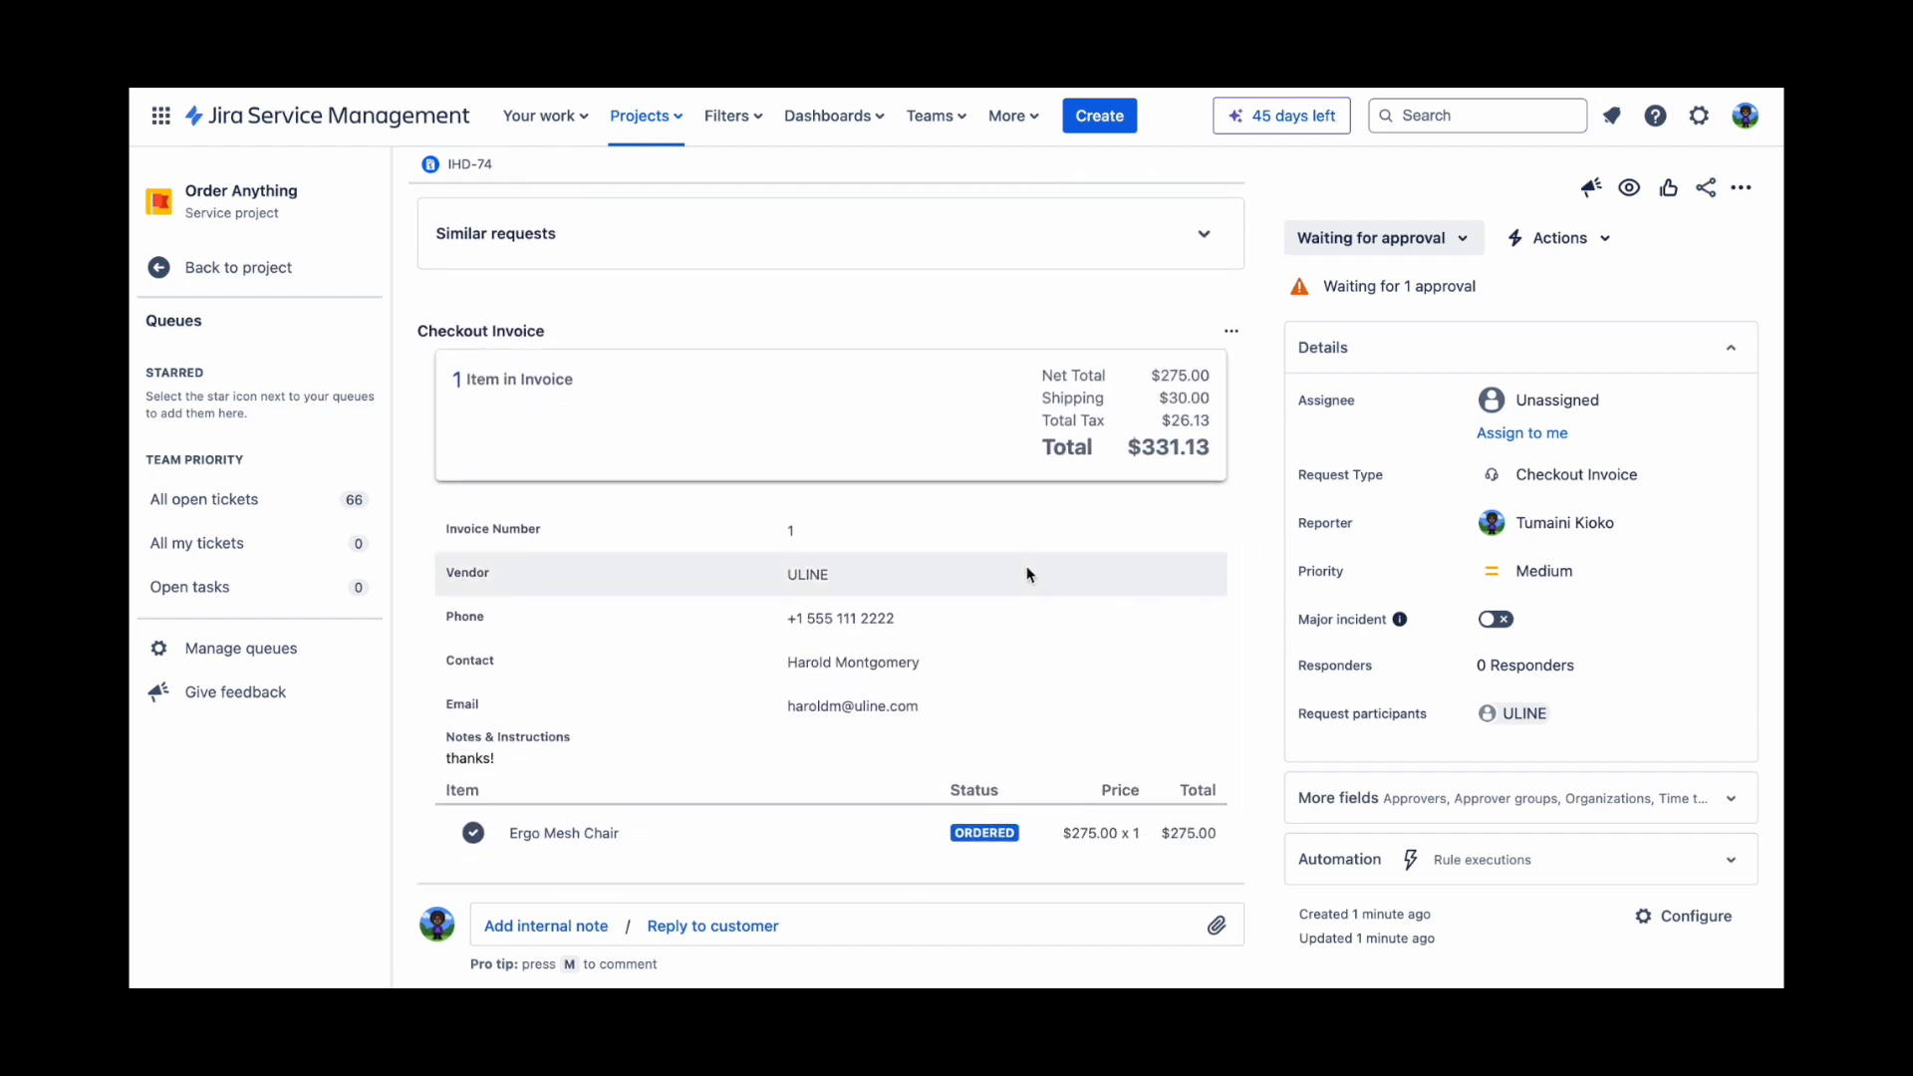
# - Review the Checkout invoice details and open the linked ULINE purchase order ticket
pyautogui.scroll(-3, 1027, 574)
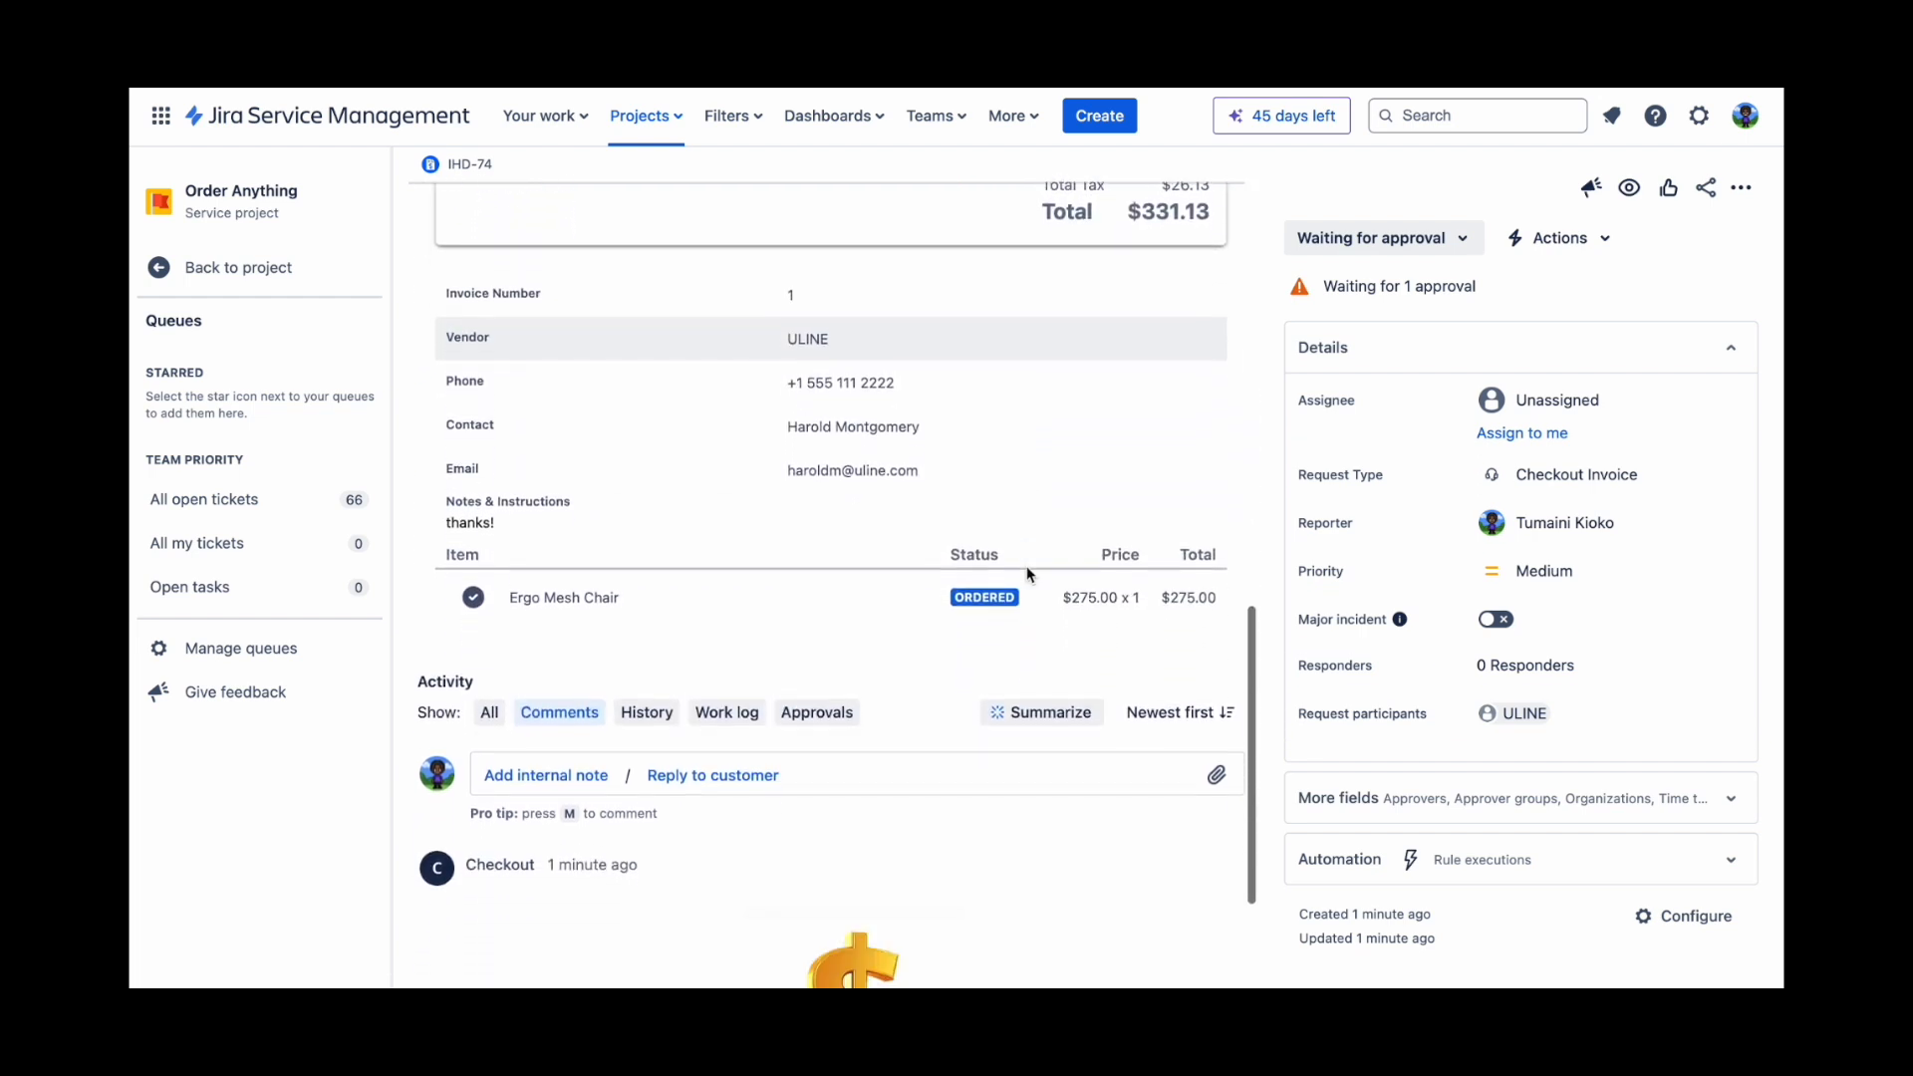
pyautogui.scroll(10, 992, 599)
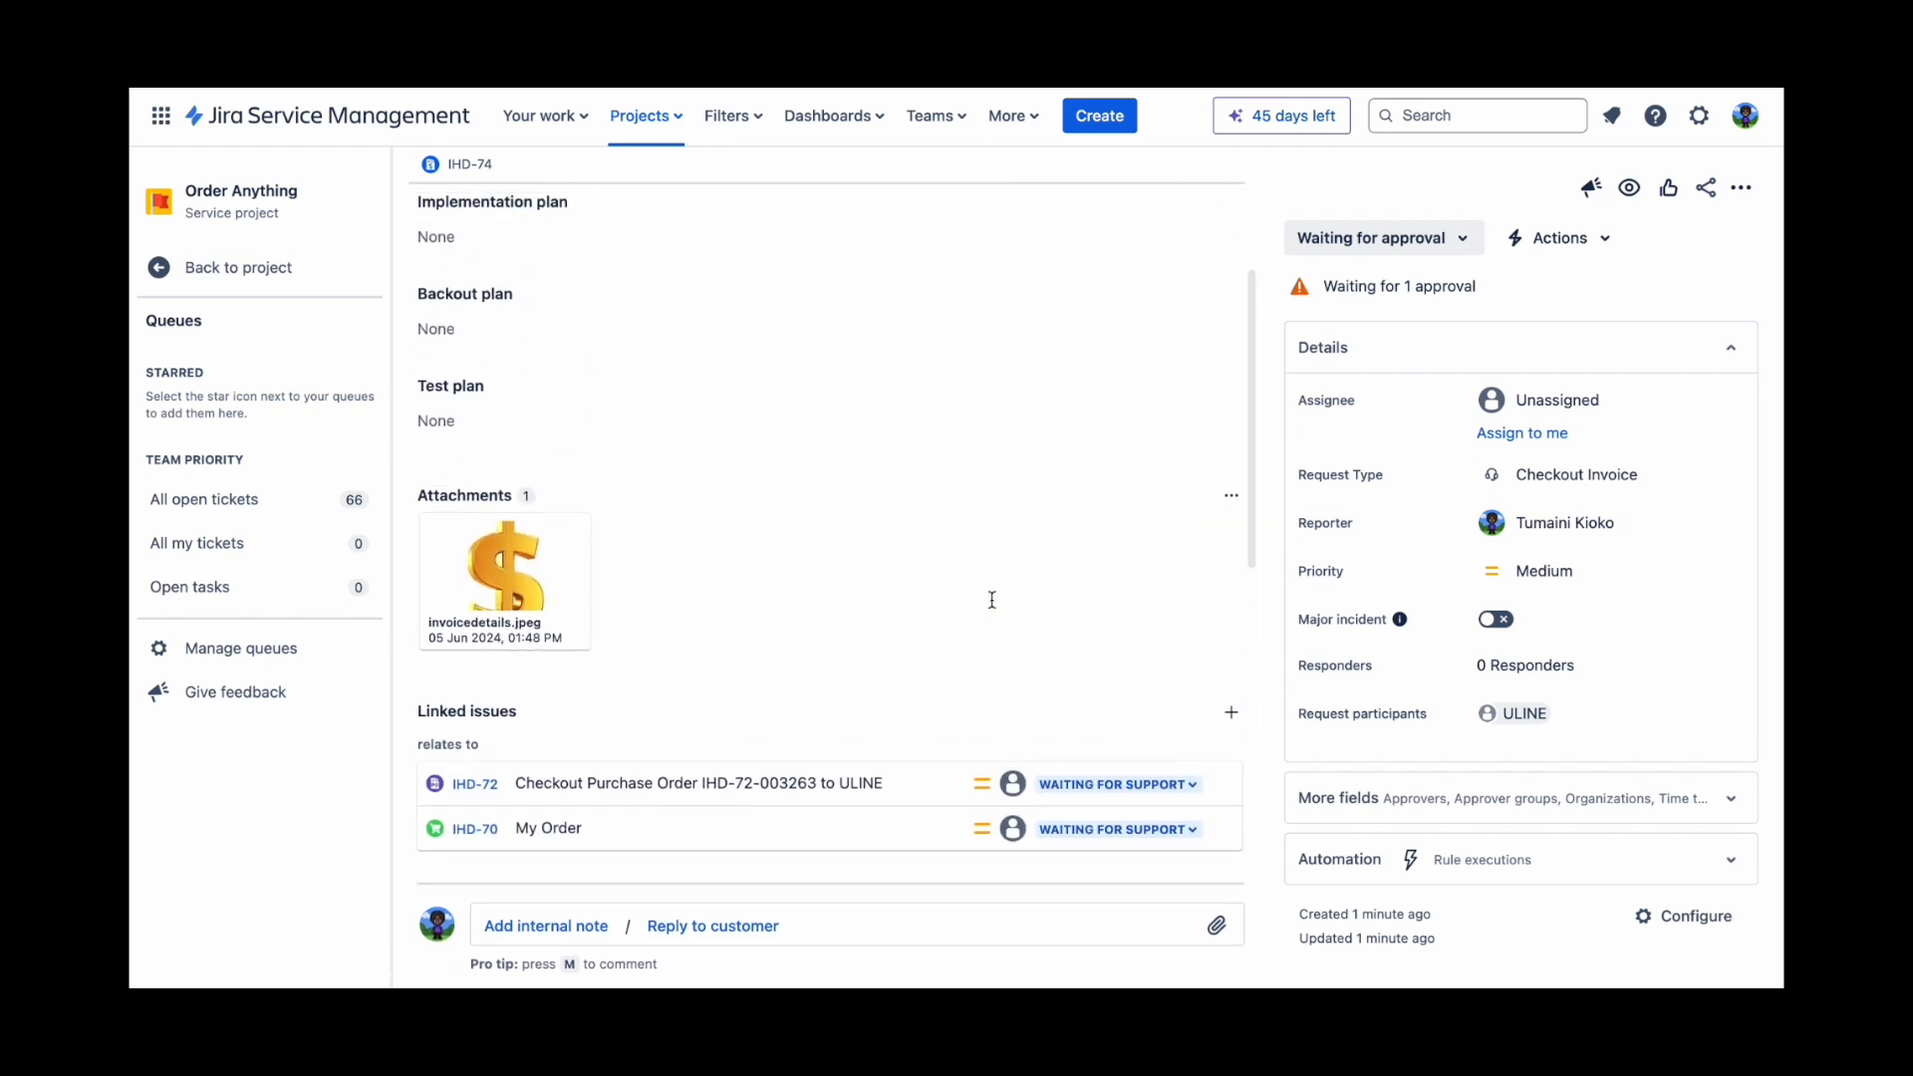
pyautogui.click(769, 785)
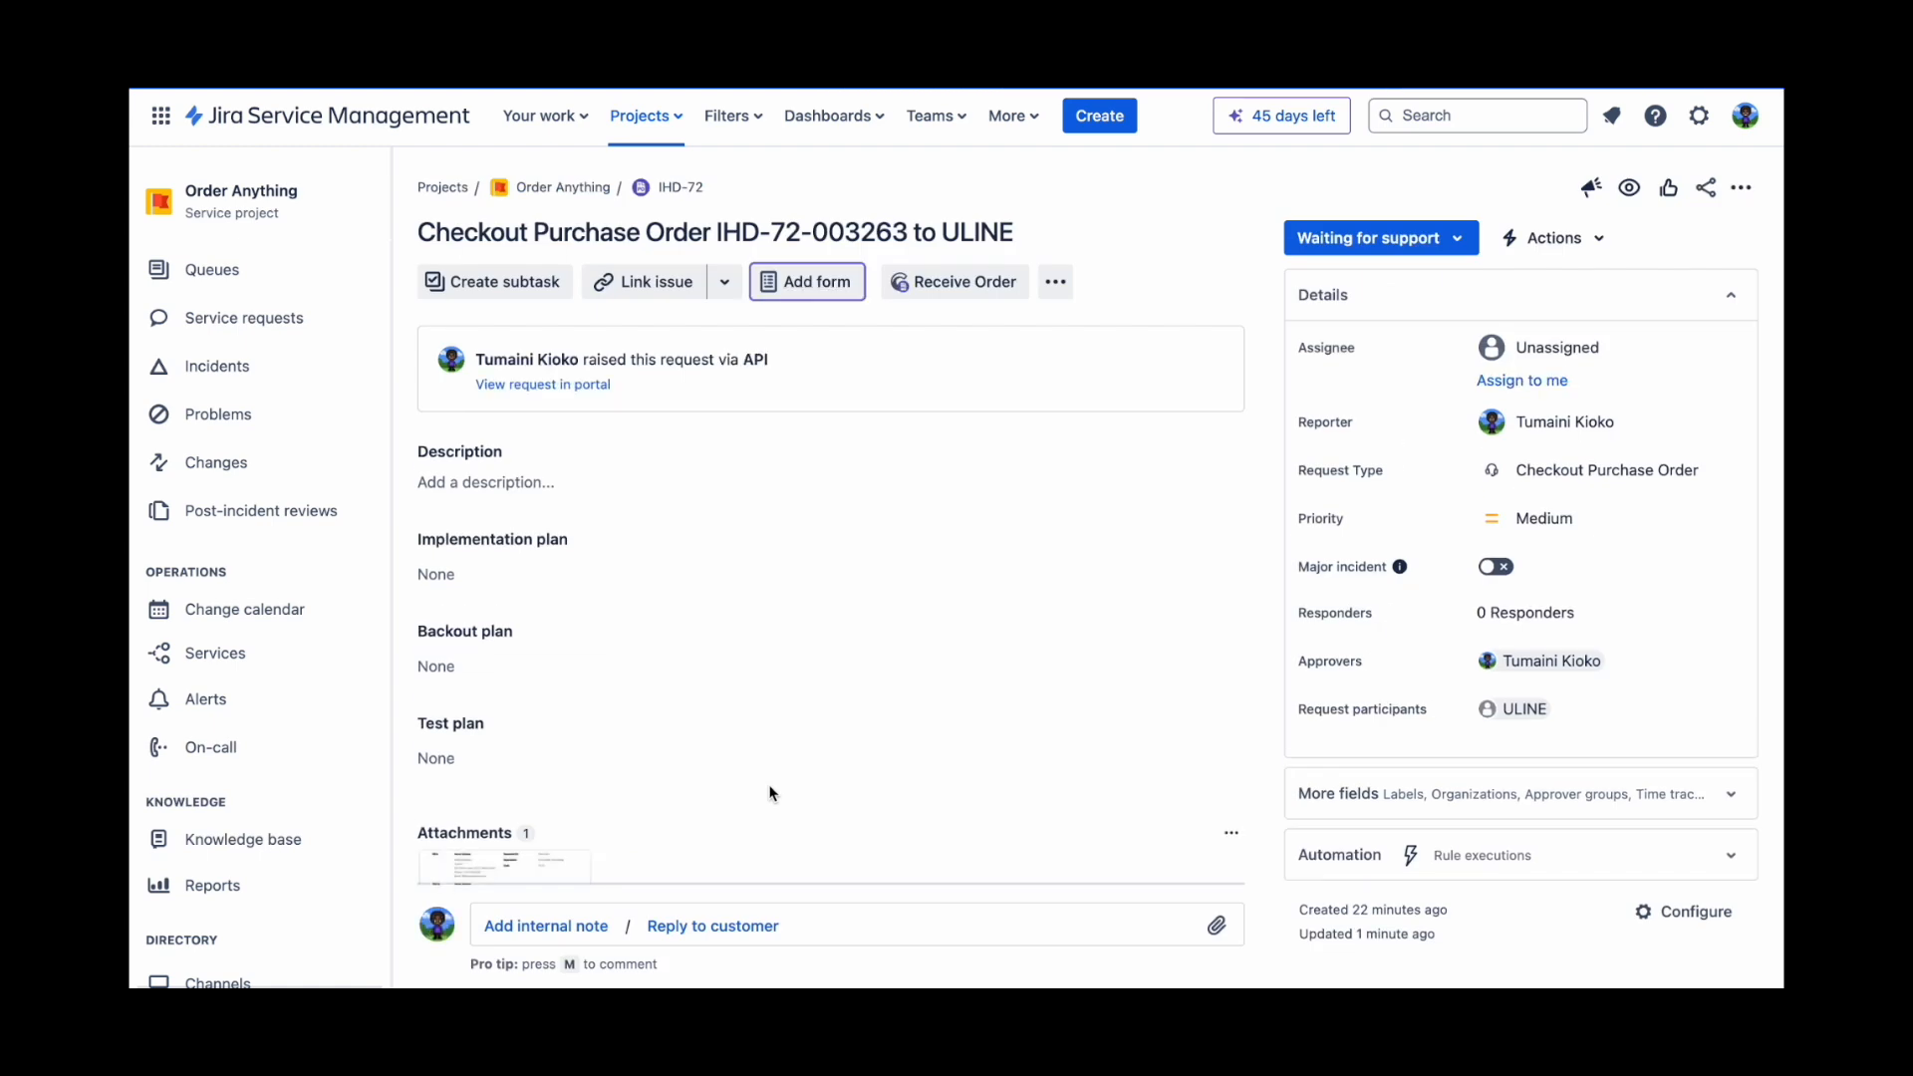
pyautogui.scroll(-3, 820, 724)
pyautogui.scroll(3, 820, 723)
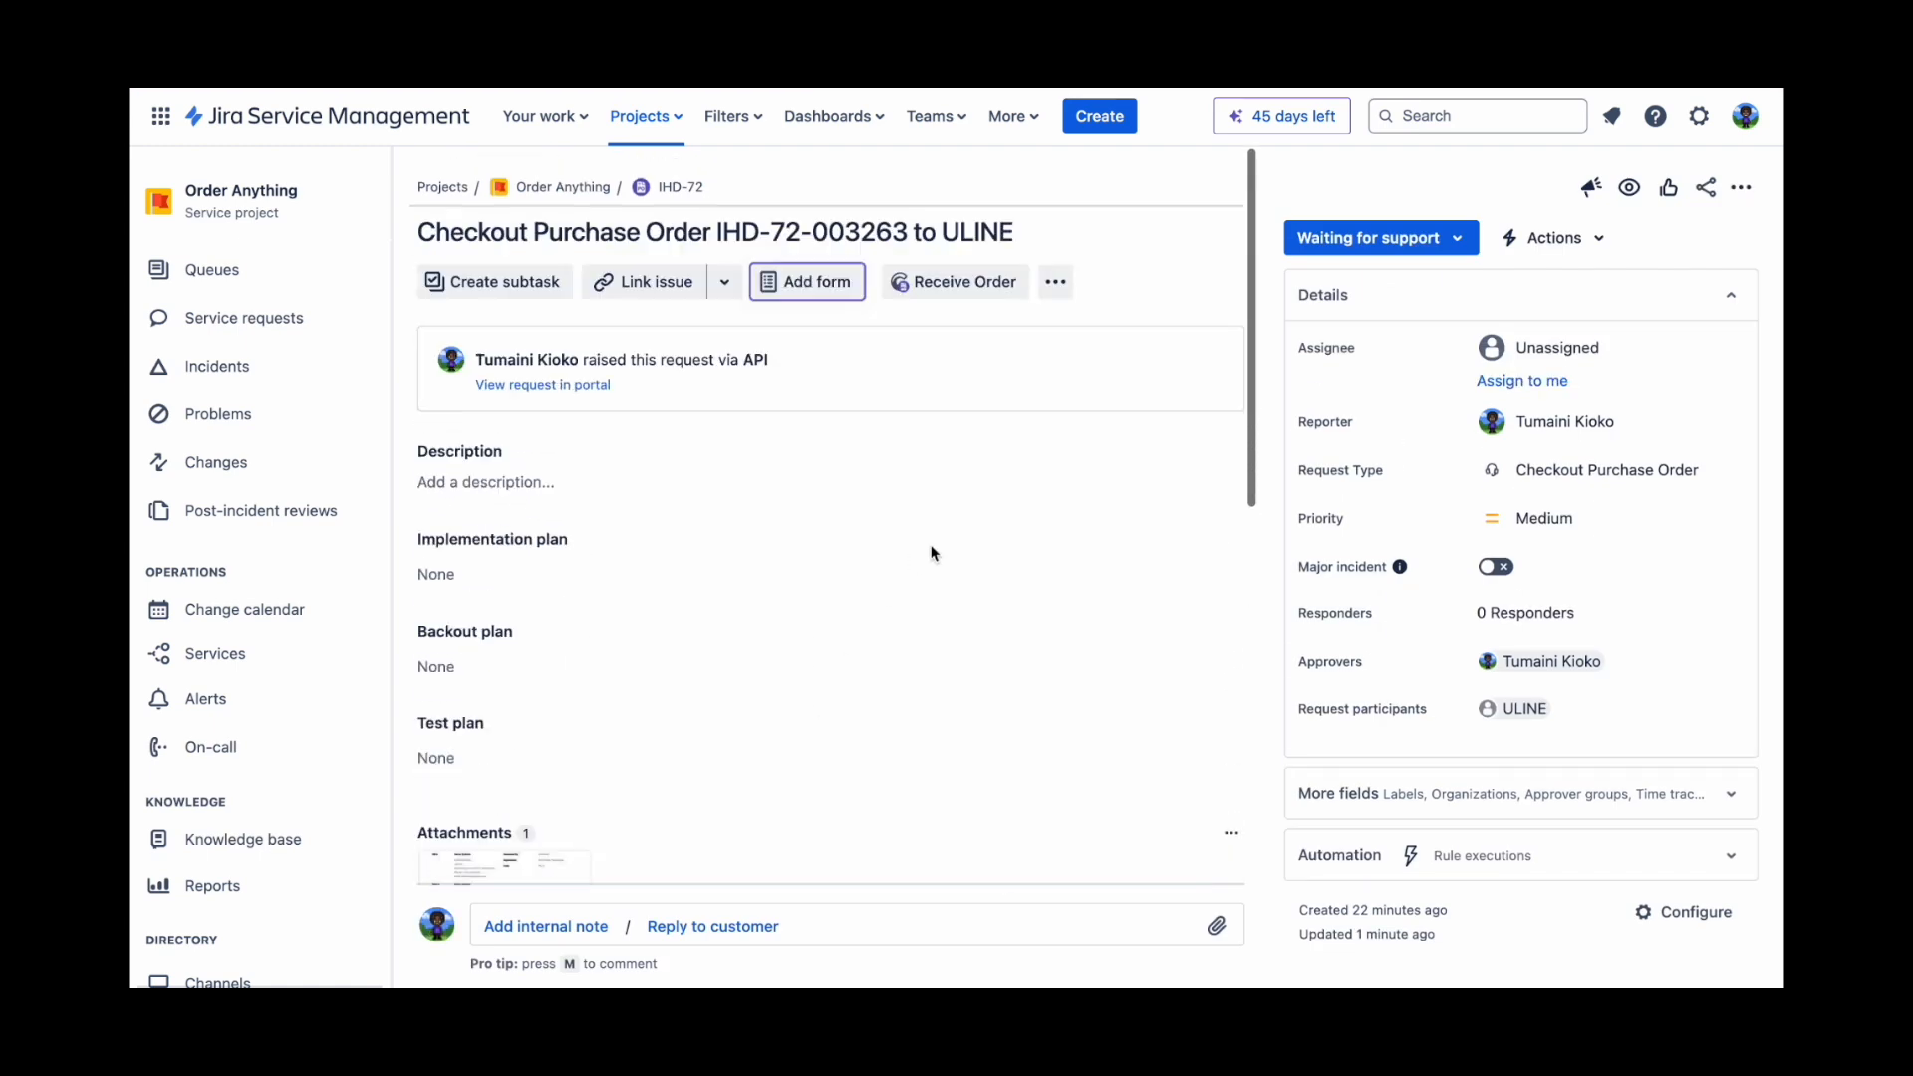
# - Mark the Ergo Mesh Chair item as received in the ULINE purchase order's Receive Order section
pyautogui.click(947, 289)
pyautogui.scroll(-4, 1136, 598)
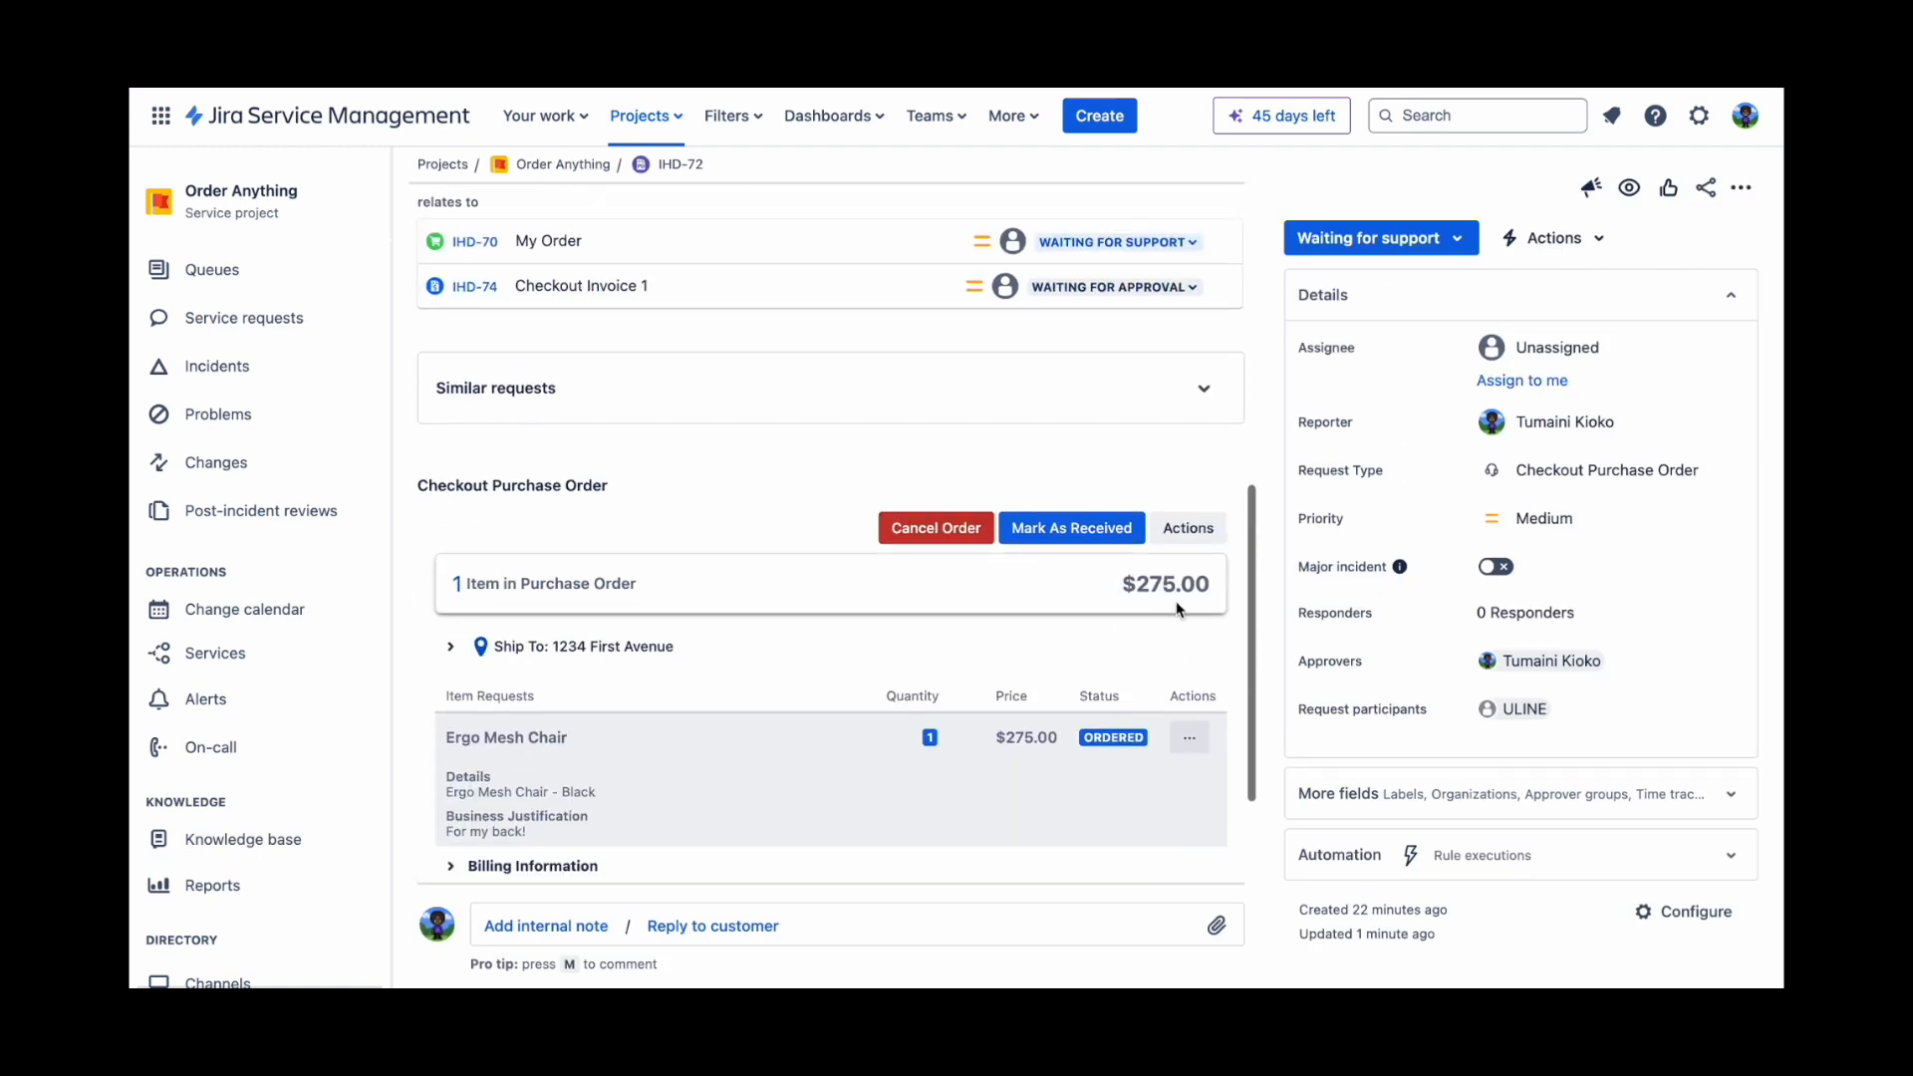
pyautogui.click(1183, 448)
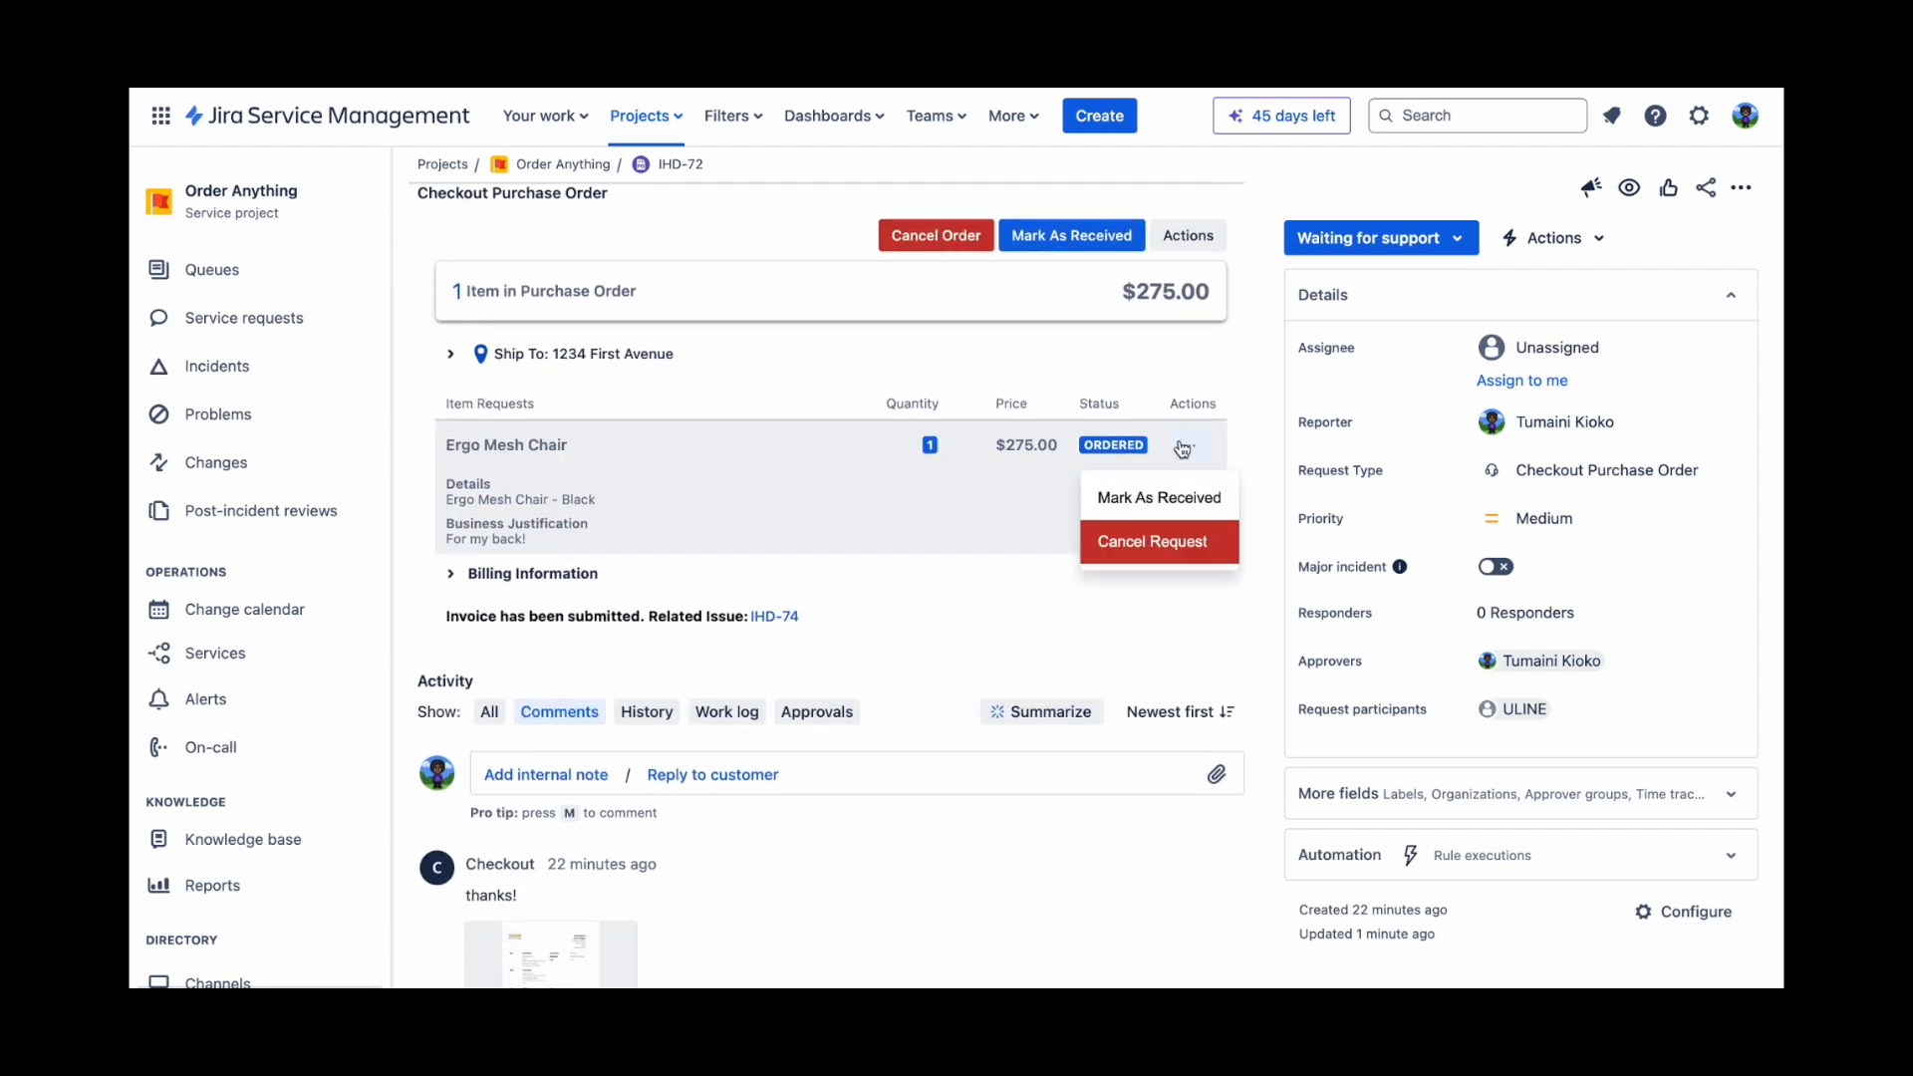
pyautogui.click(1158, 497)
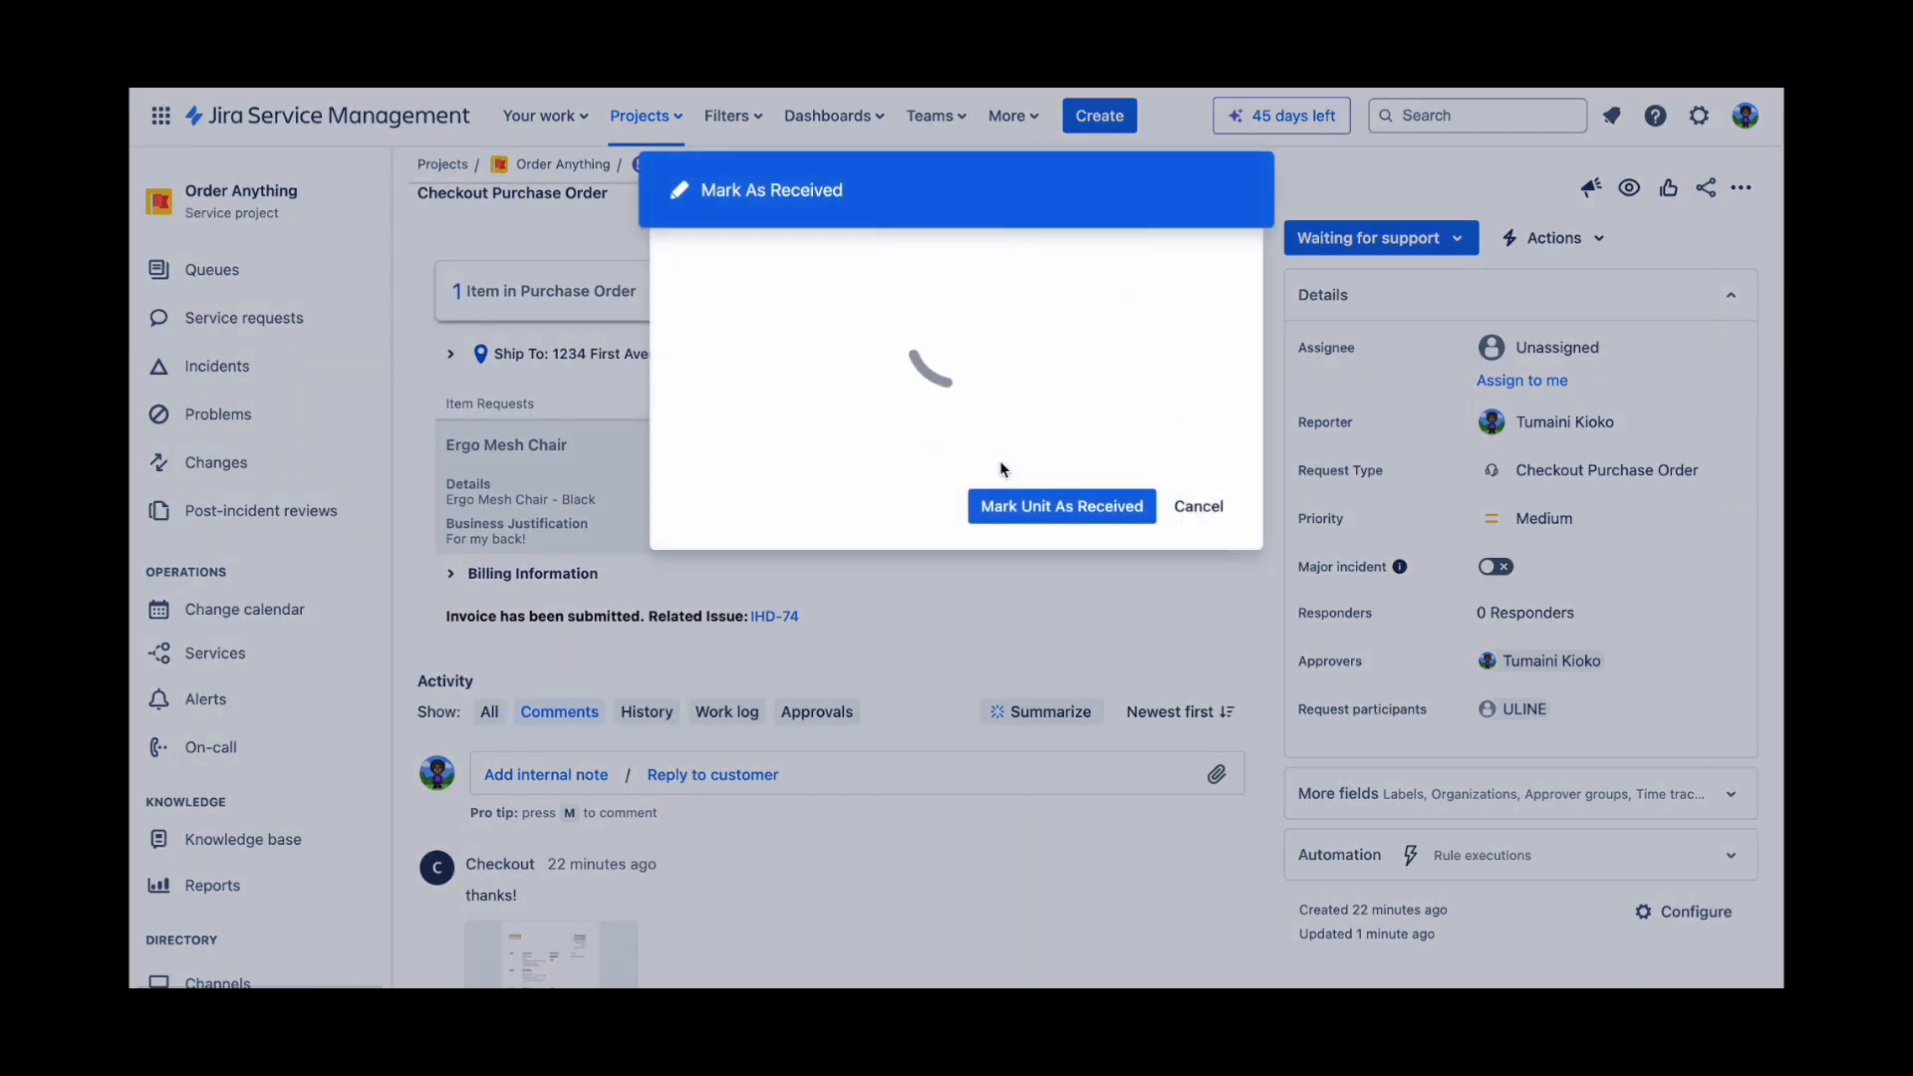
pyautogui.click(931, 555)
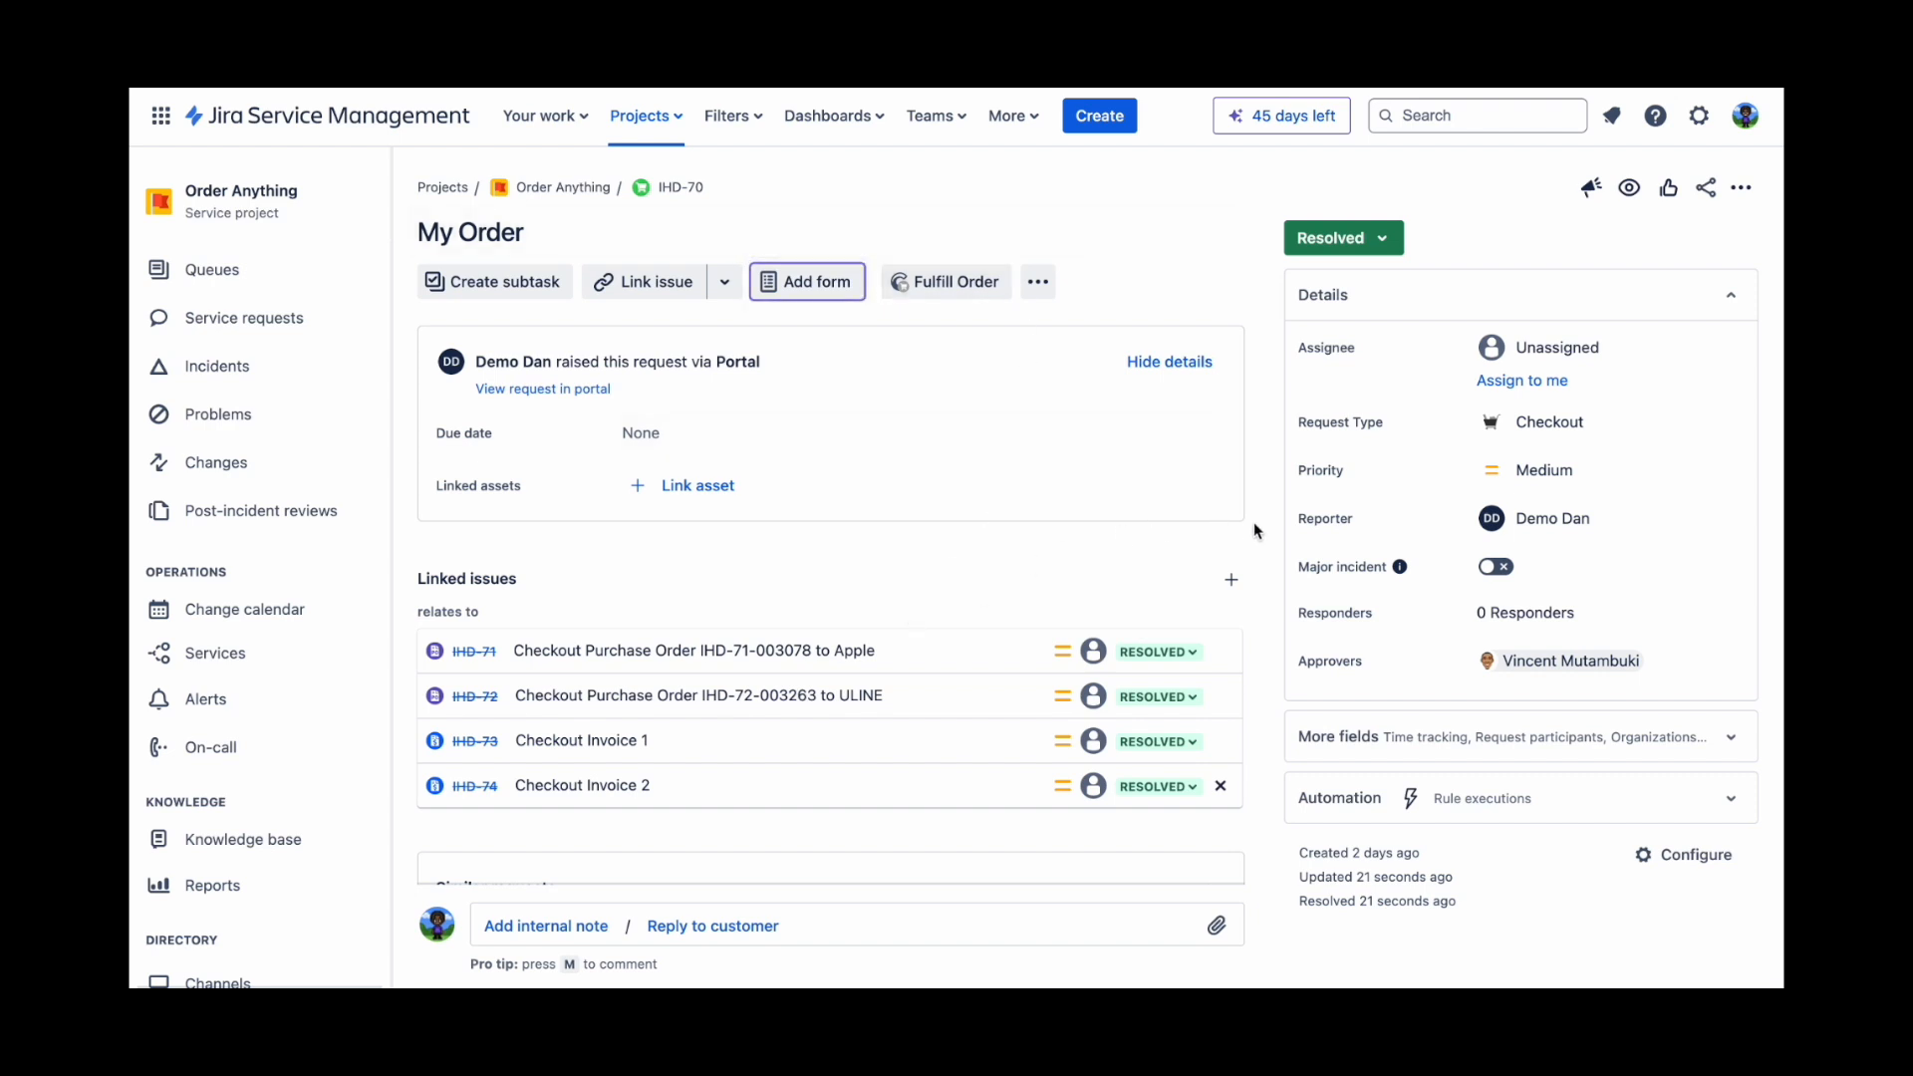
# - Examine the order details and the item statuses of the My Order ticket
pyautogui.scroll(-3, 1242, 528)
pyautogui.scroll(-5, 1242, 528)
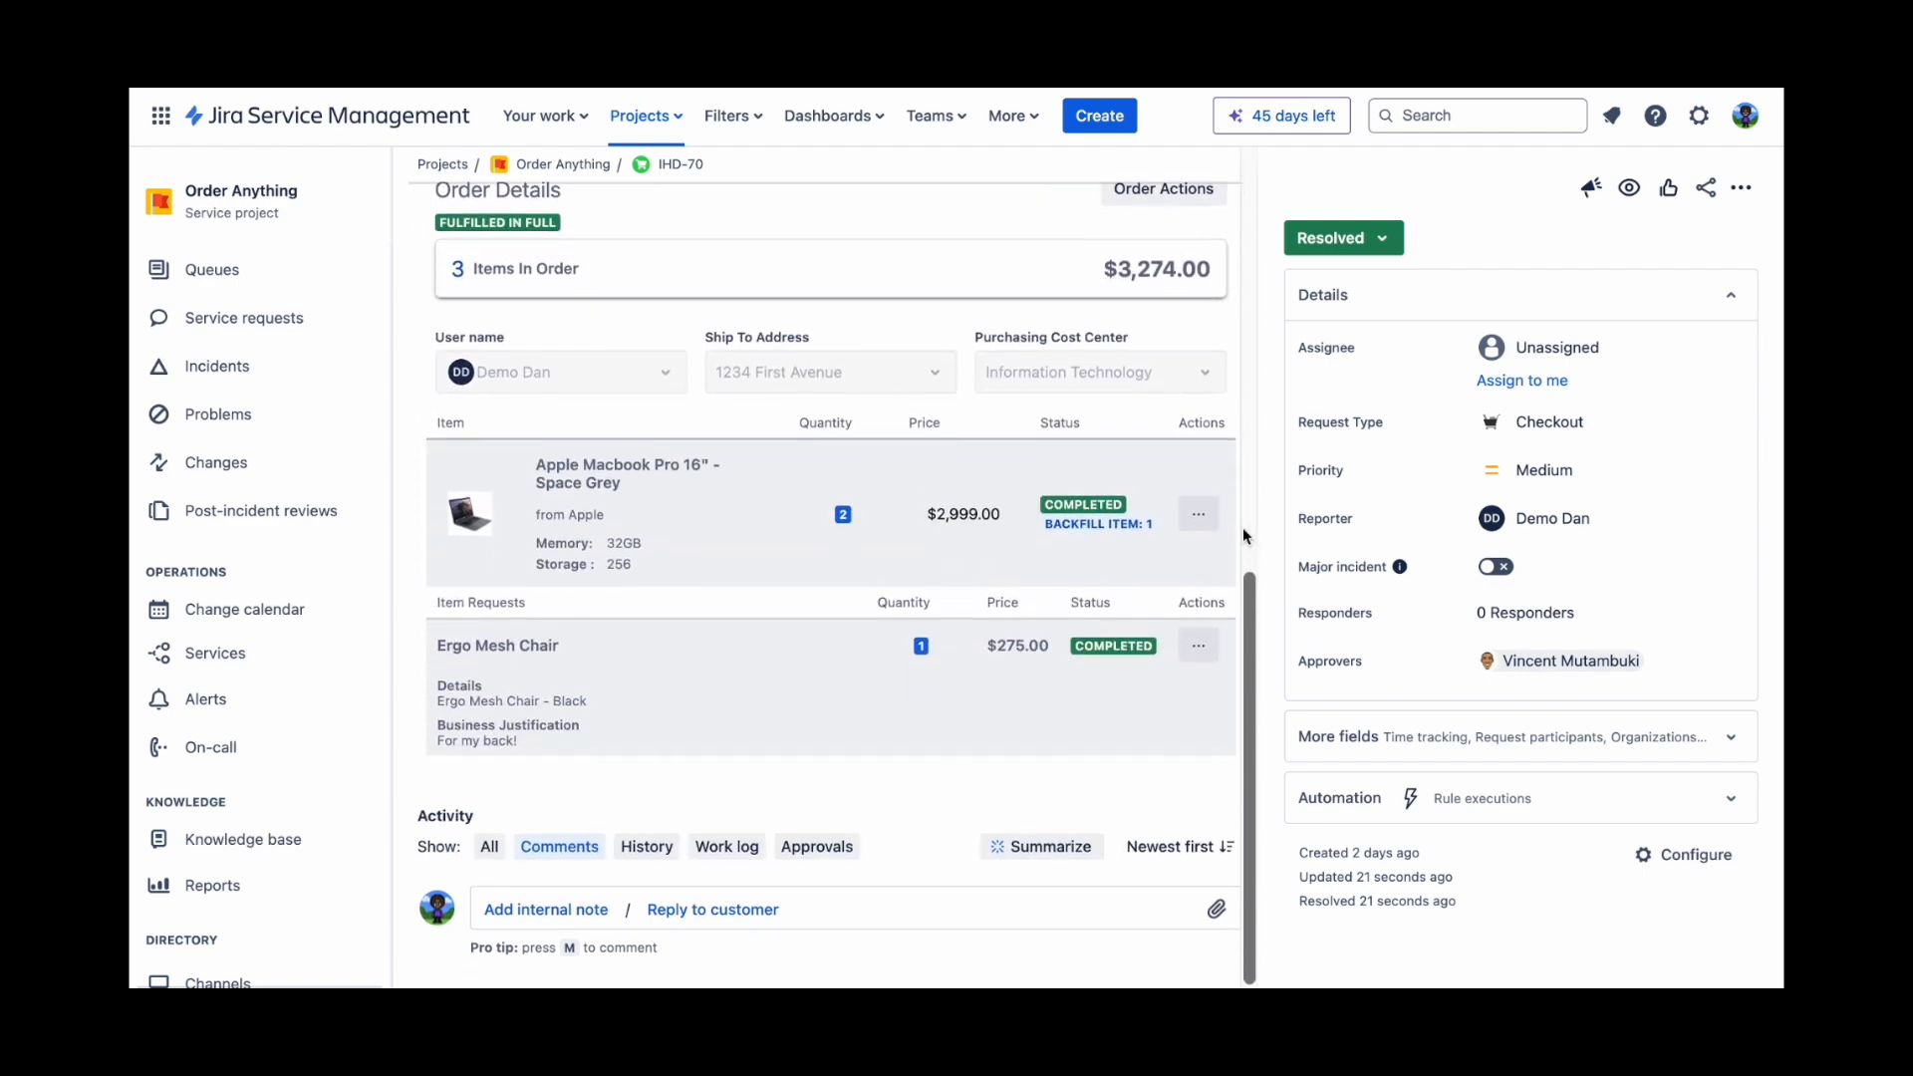